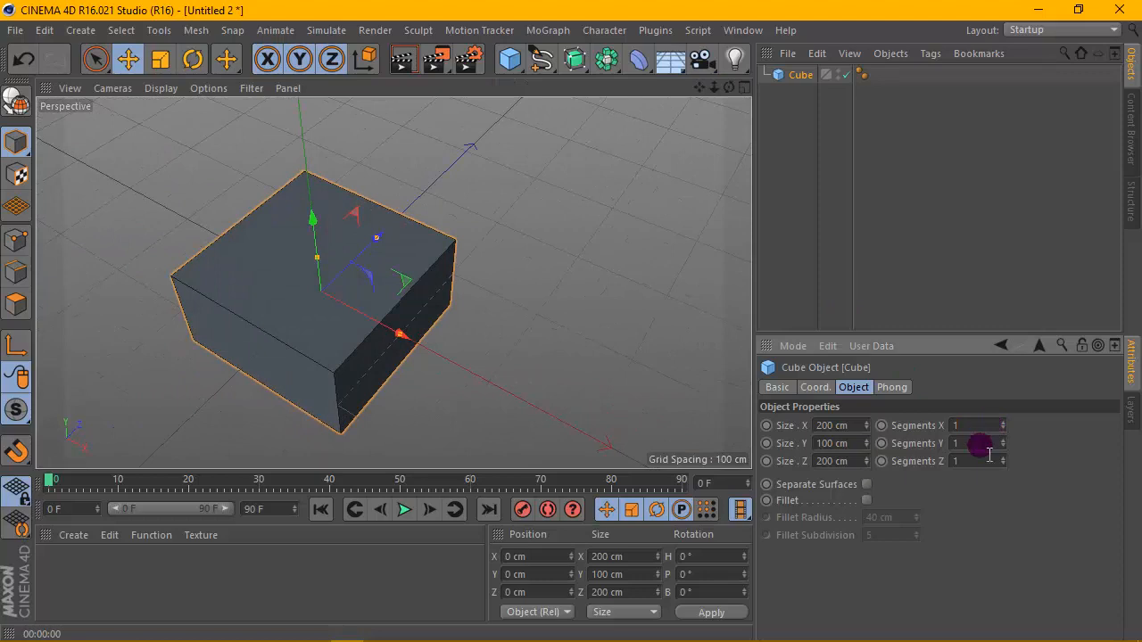
- Set the cube's X, Y and Z segments to 50 each
text(50)
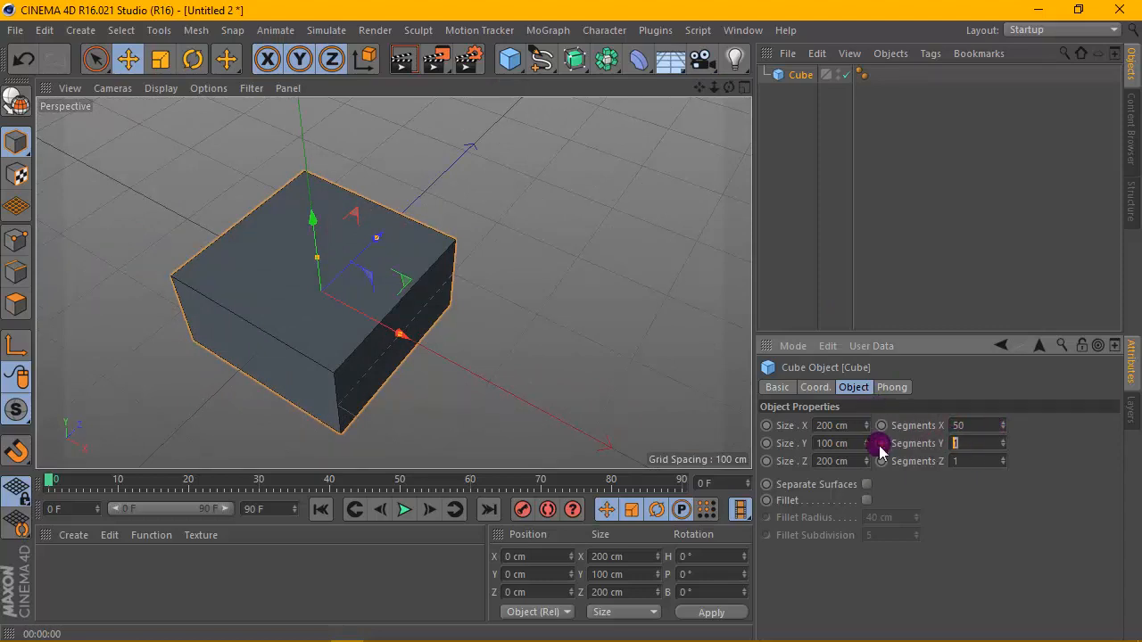
click(973, 462)
text(5)
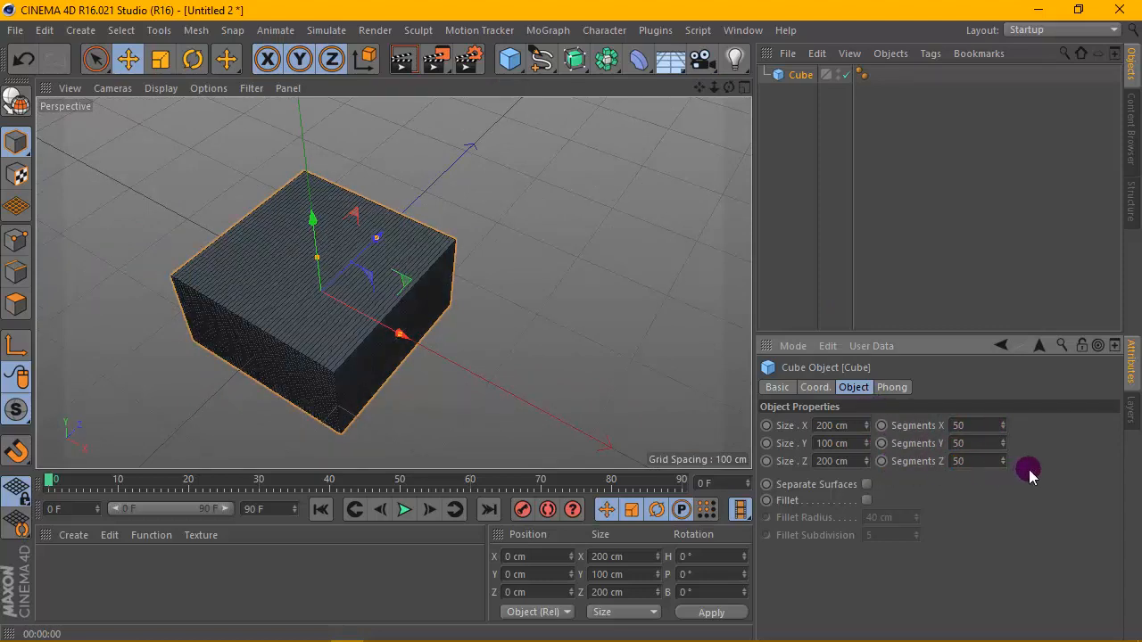
text(0)
key(Return)
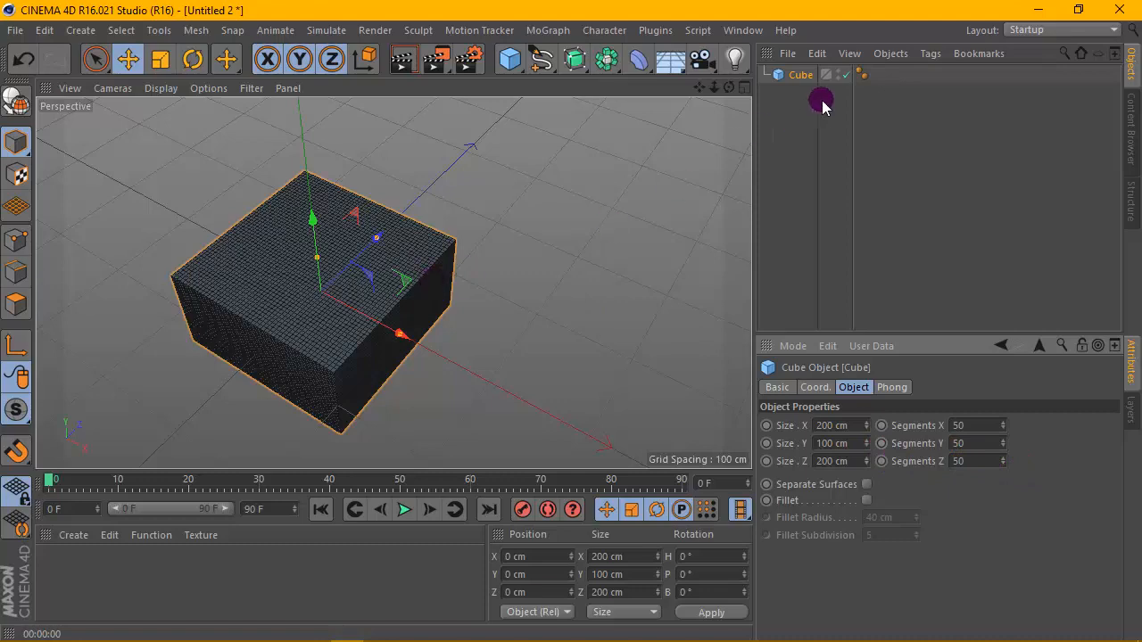
alt+right_drag(629, 179, 511, 259)
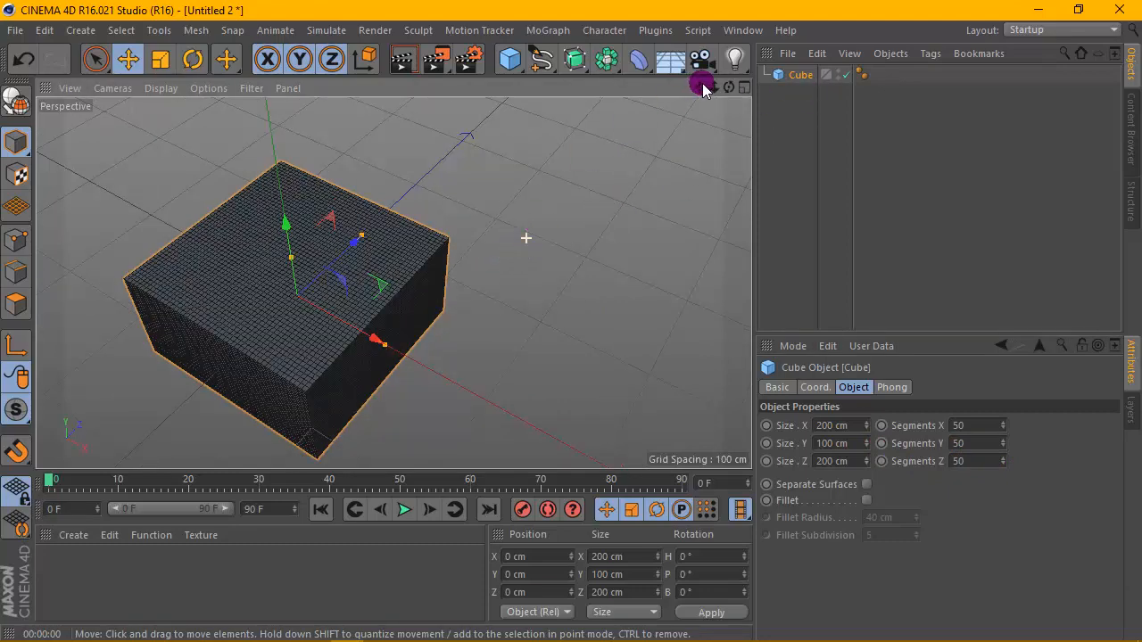
drag(703, 89, 812, 189)
key(ctrl+shift+z)
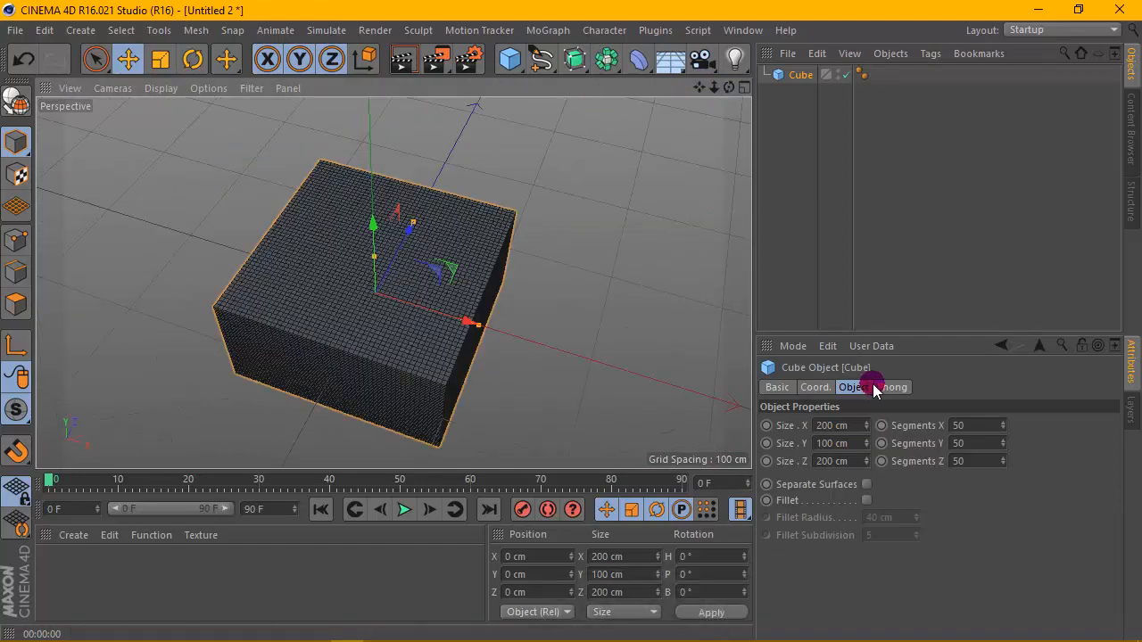
click(823, 425)
scroll(377, 233, up, 15)
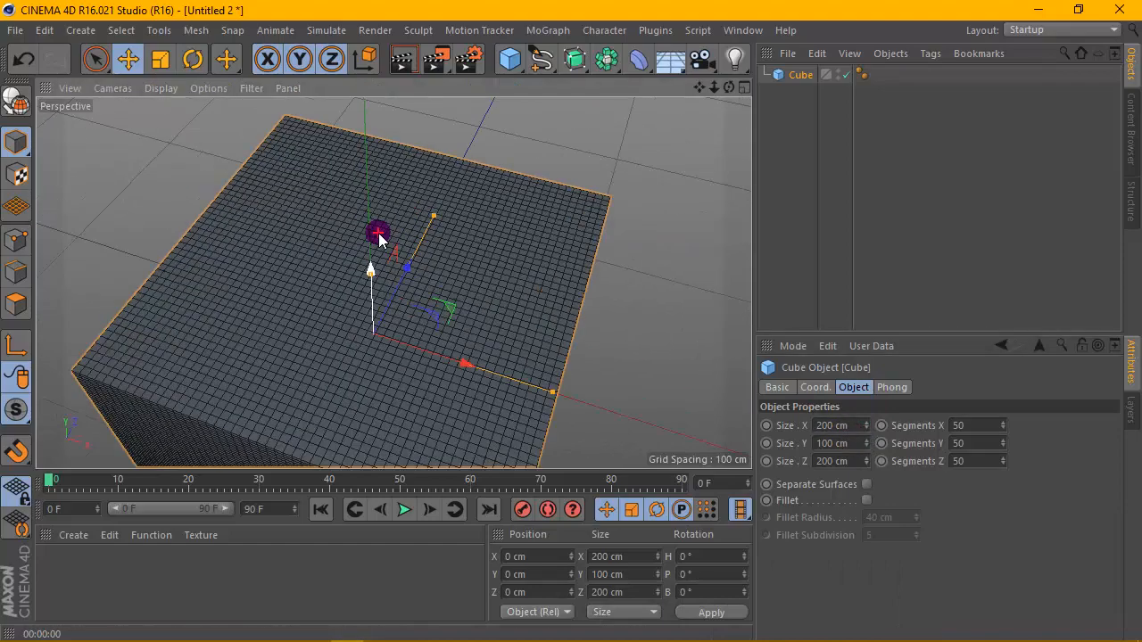
scroll(364, 193, down, 15)
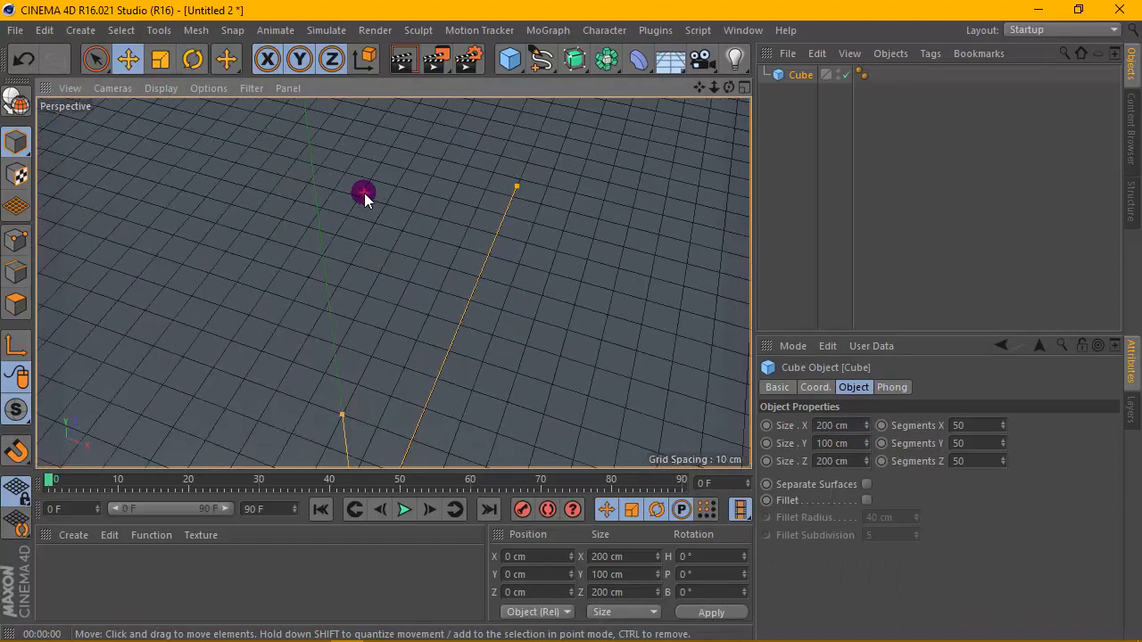
- Add a MoText object to the scene
click(547, 30)
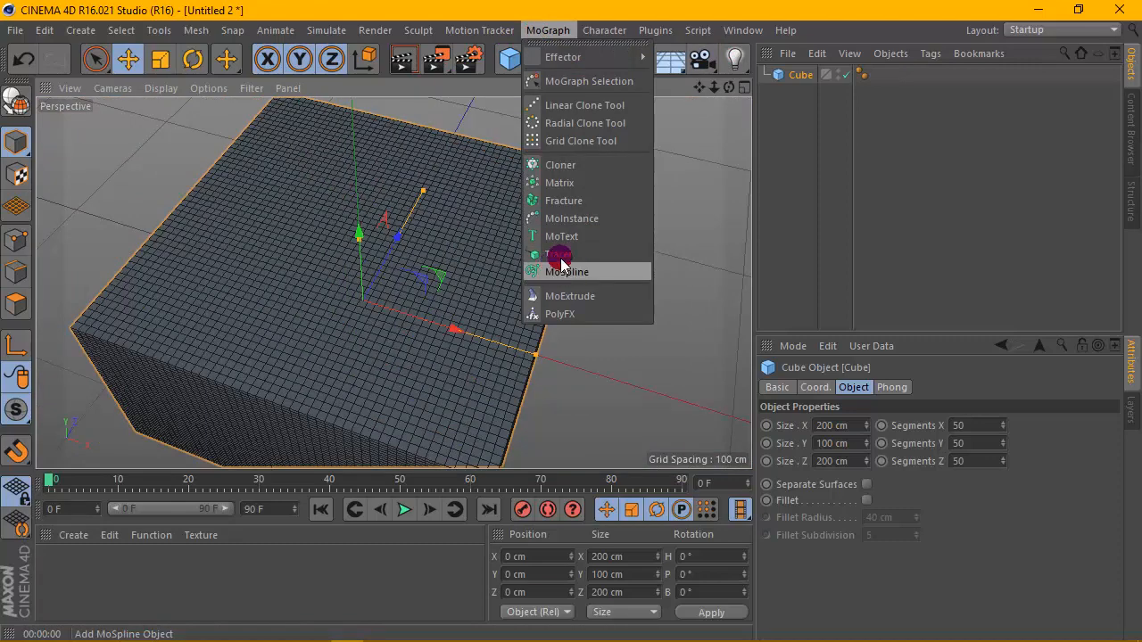
click(600, 250)
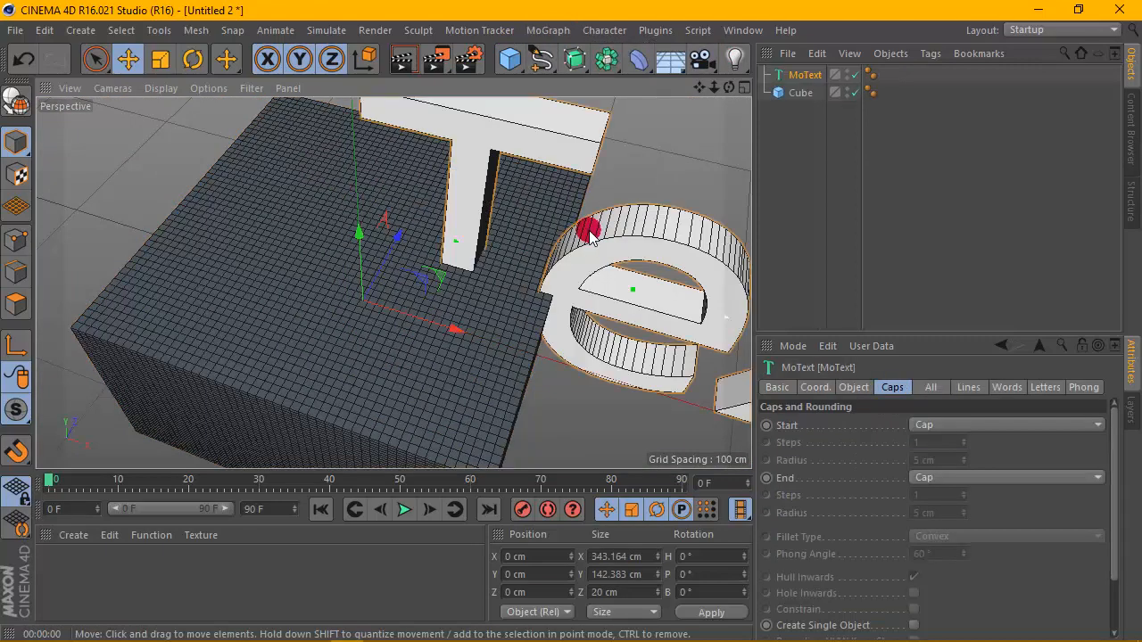
scroll(566, 216, down, 3)
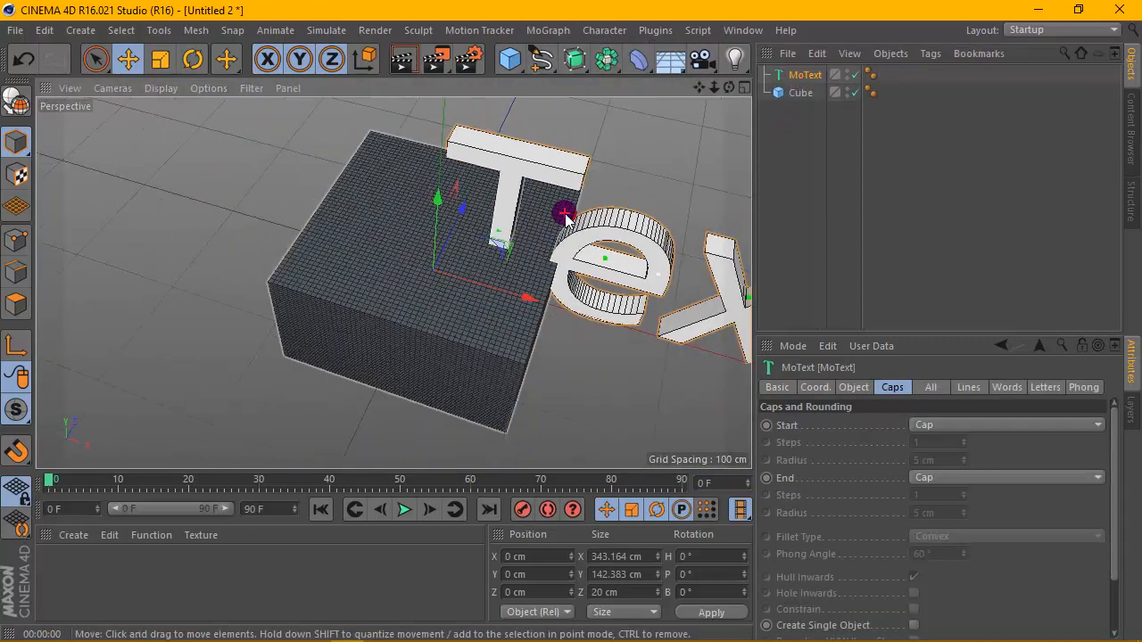
- Set the MoText's pitch rotation to -90° and raise it to about 78 cm in Y, above the cube
click(714, 573)
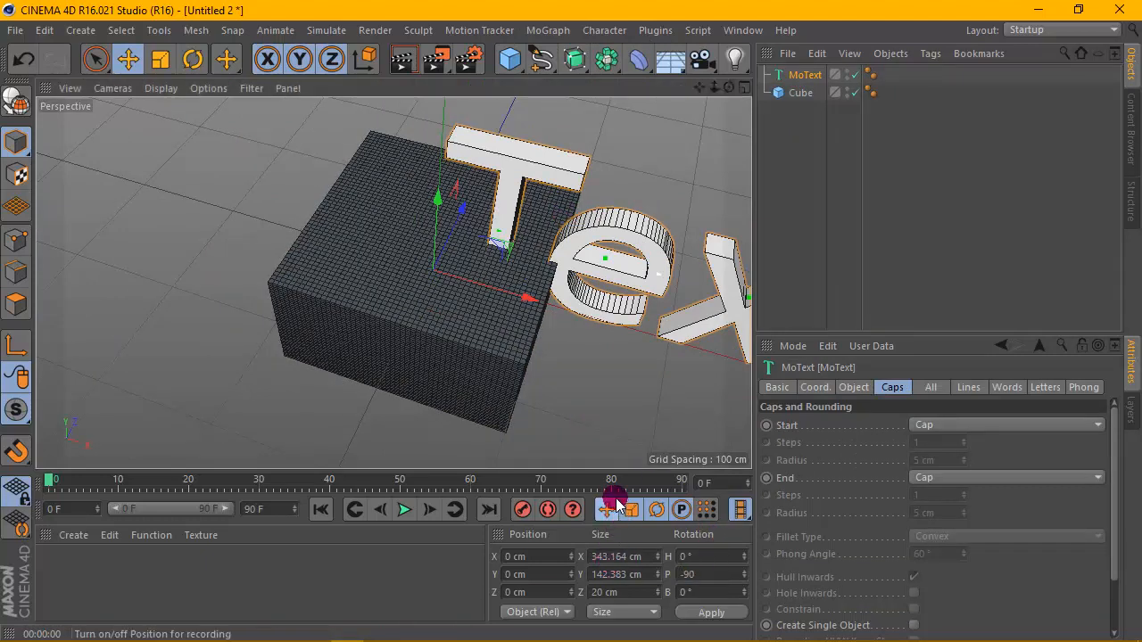
click(717, 611)
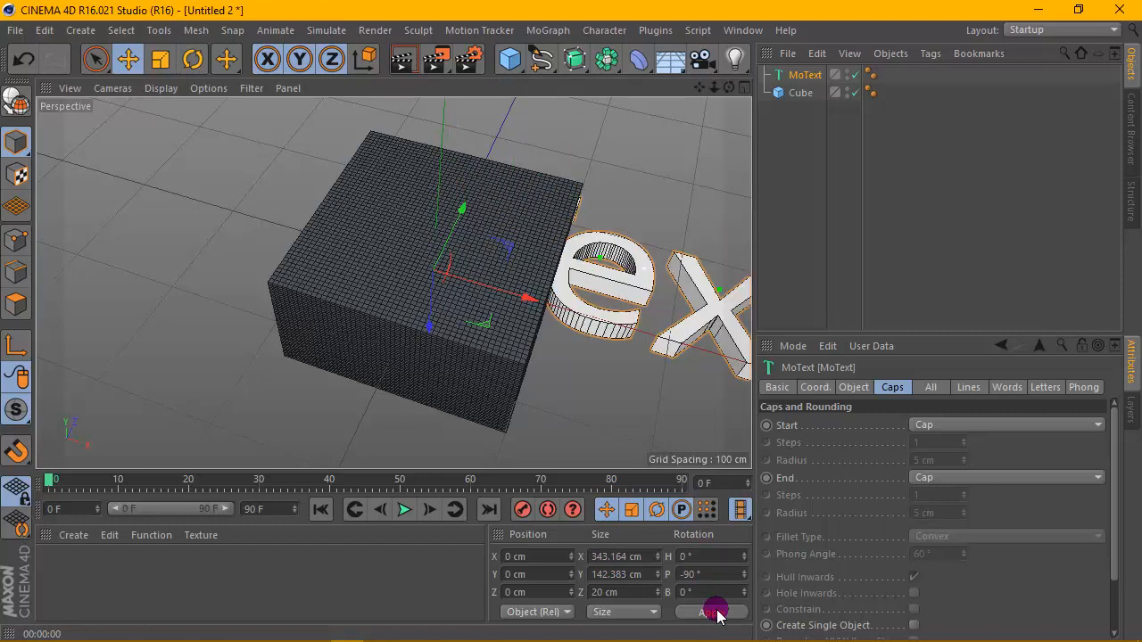
drag(423, 309, 416, 249)
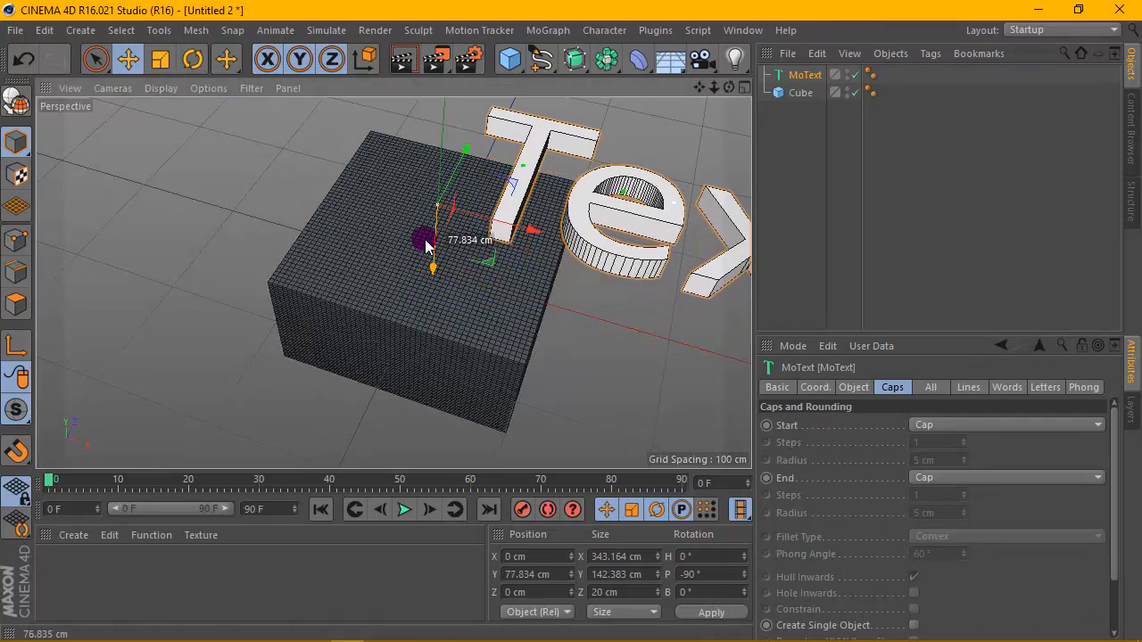
- Replace the MoText's default text with the letter B
click(785, 80)
click(854, 387)
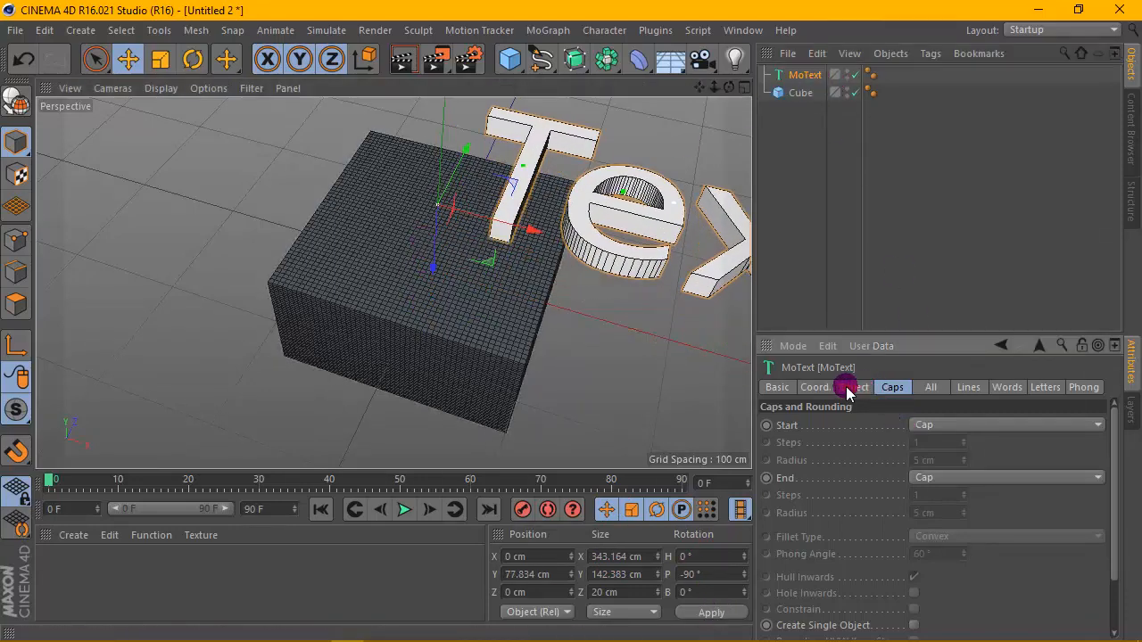
double_click(808, 466)
text(B)
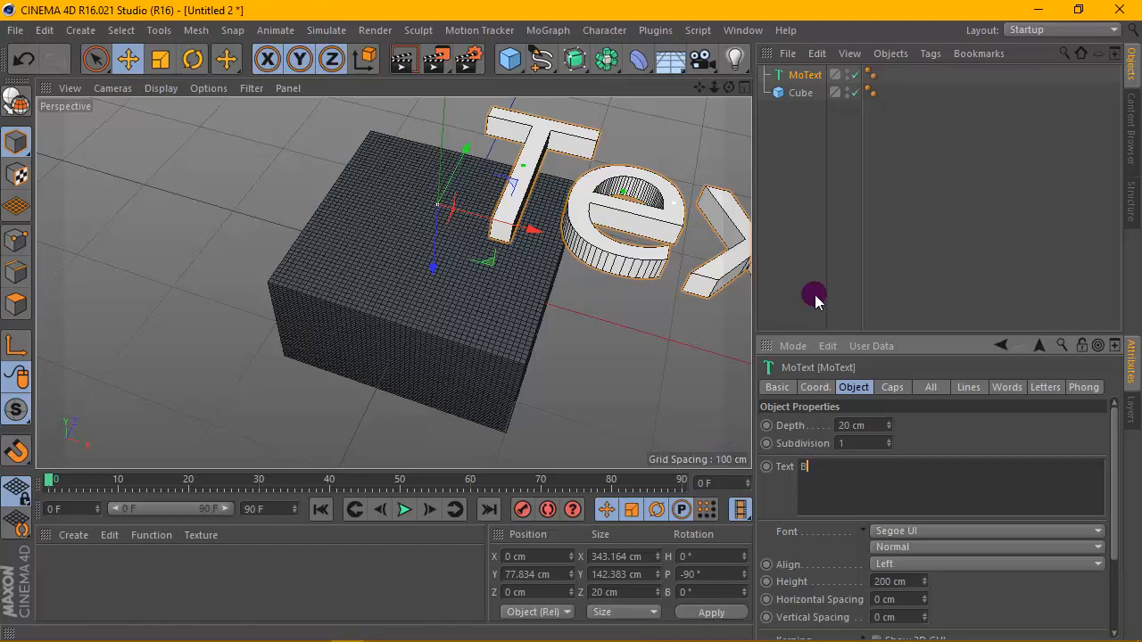
- Change the MoText's font to Social logos tfb
click(1027, 532)
scroll(1027, 529, down, 10)
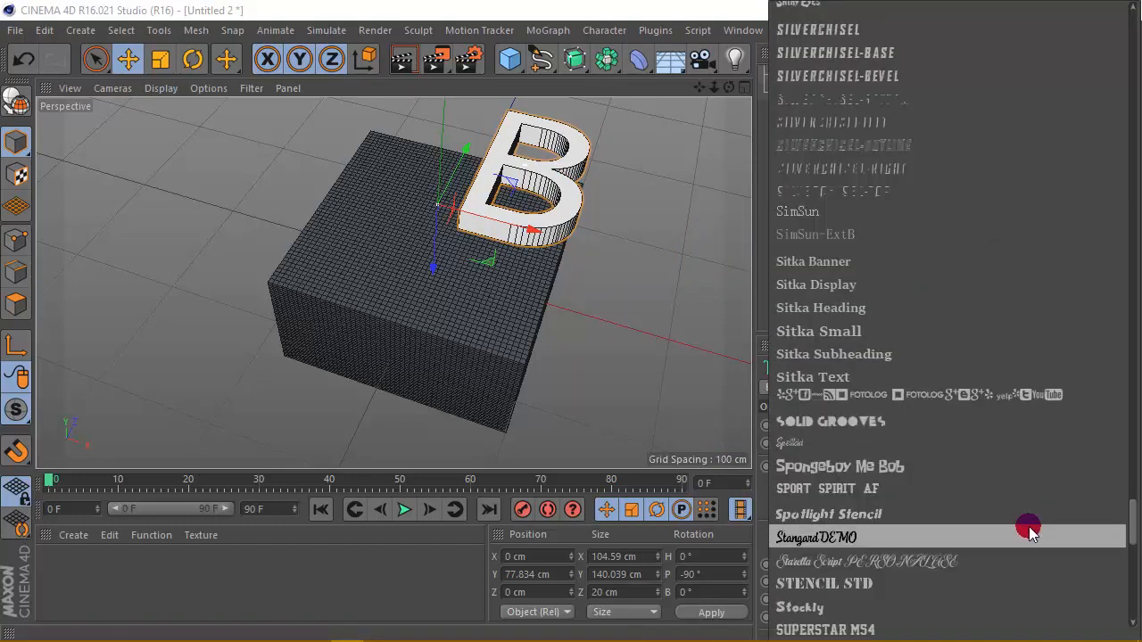
scroll(1028, 530, down, 3)
scroll(1028, 529, down, 2)
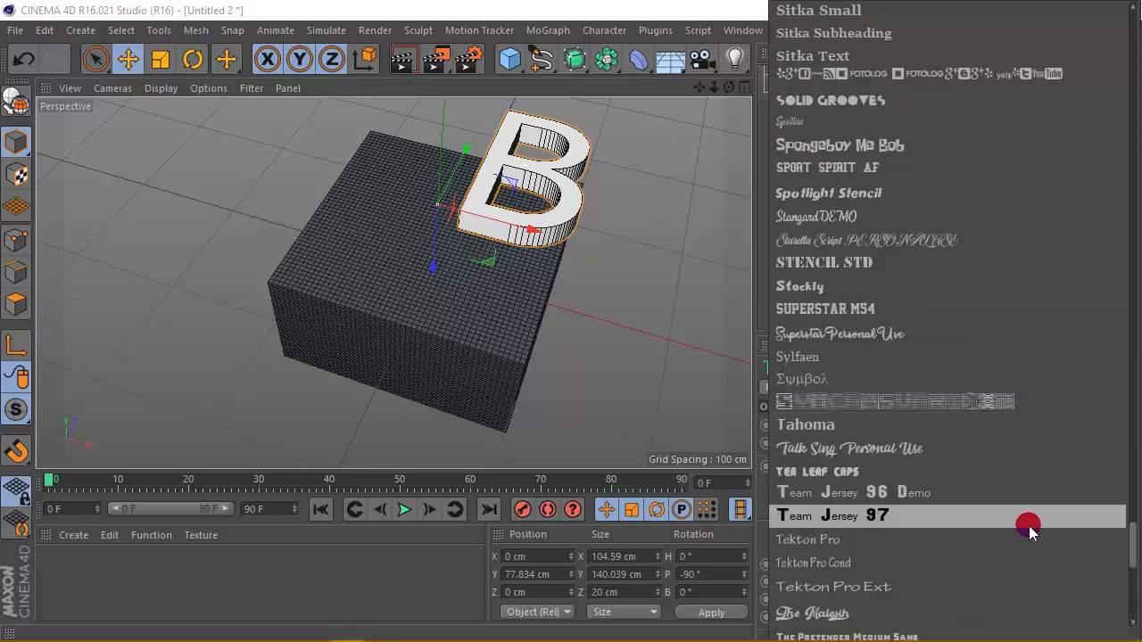
scroll(1028, 529, down, 6)
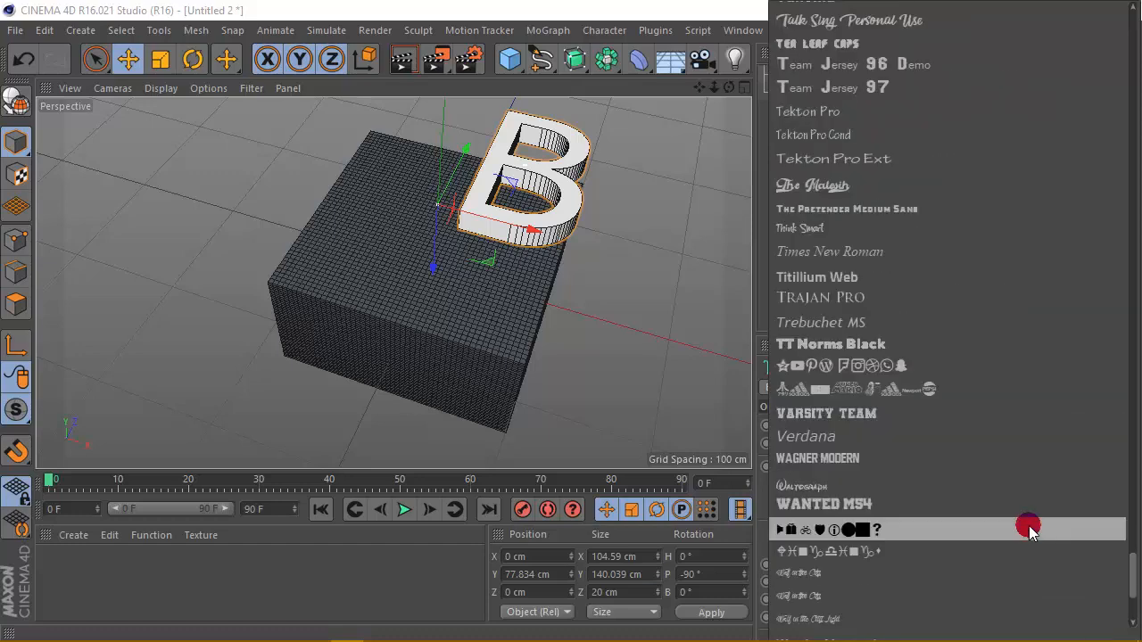
scroll(1027, 529, up, 2)
scroll(1028, 529, up, 3)
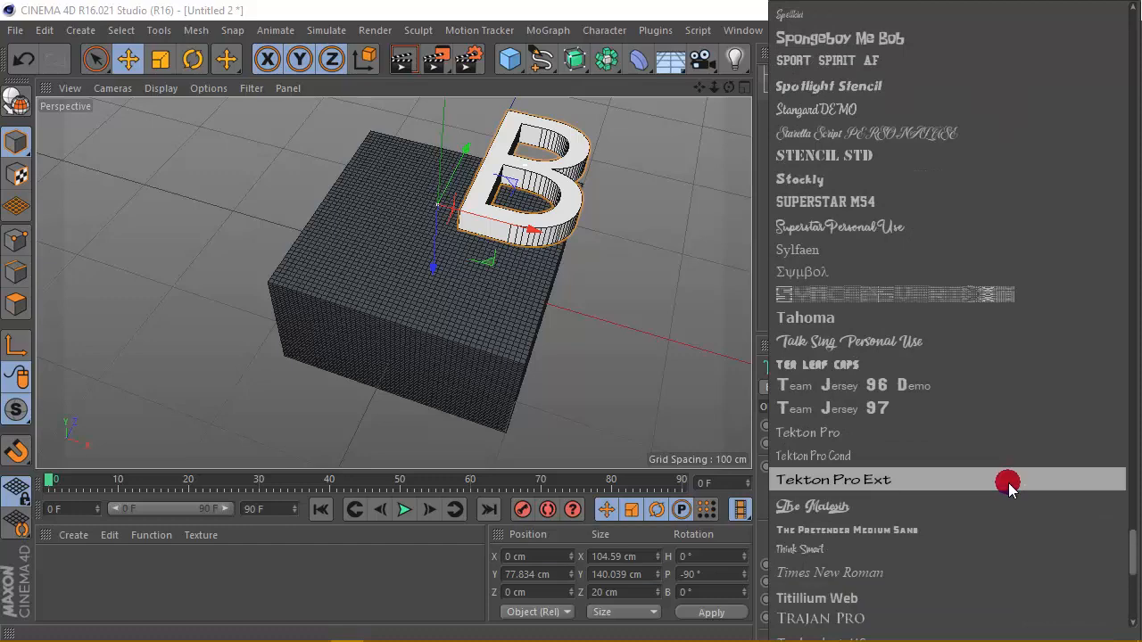
scroll(941, 381, up, 3)
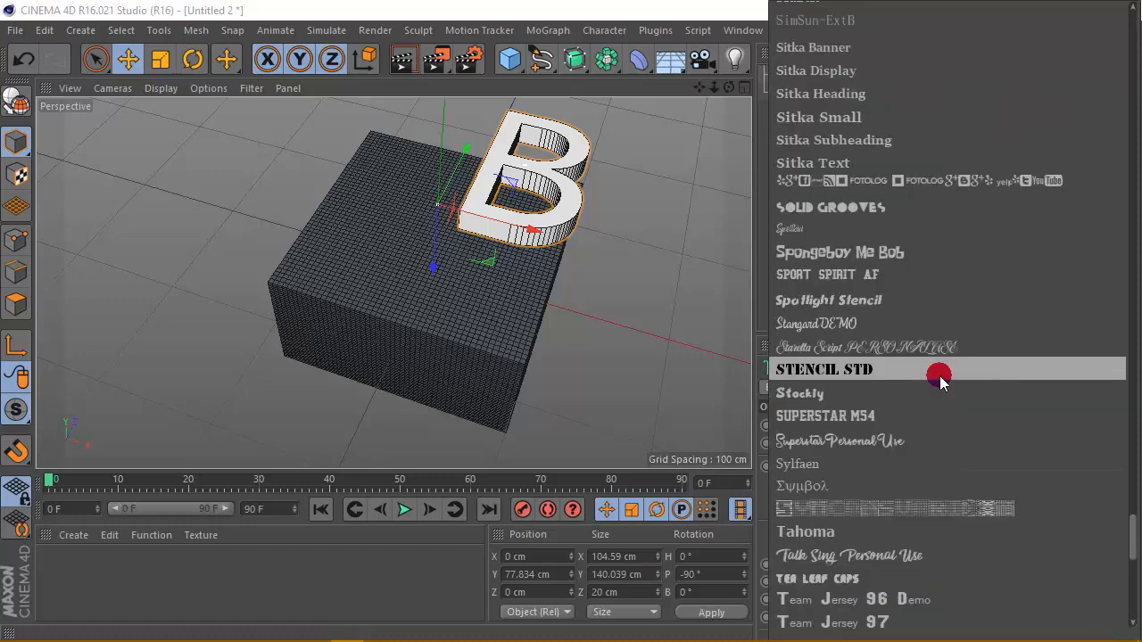
click(895, 182)
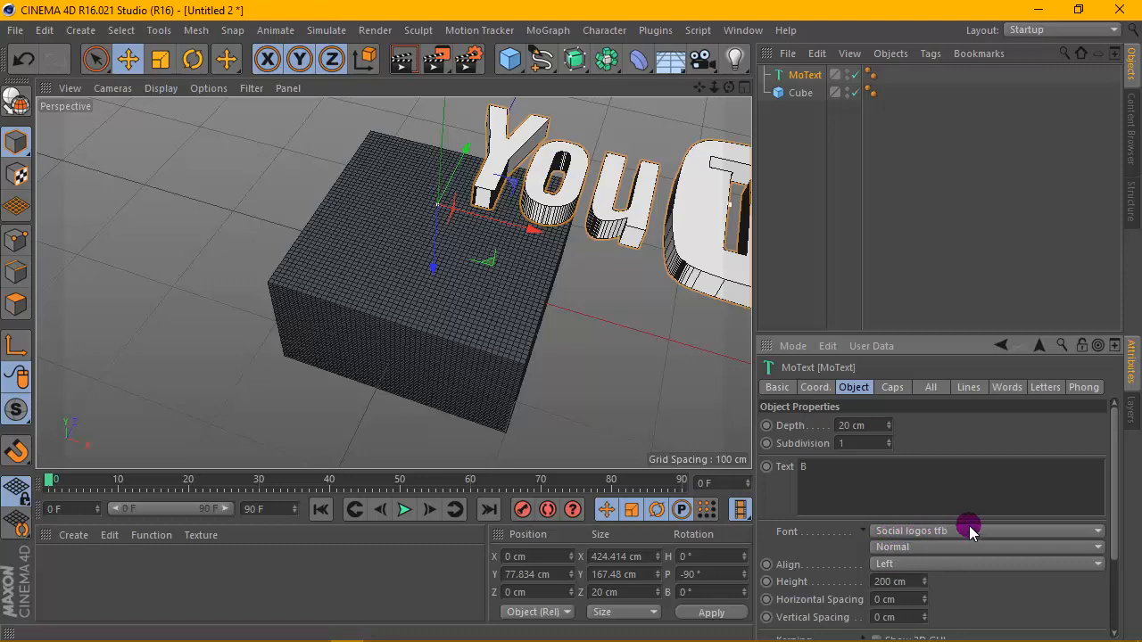
- Shift the logo text over the cube to about X -133 cm and Z -67 cm
scroll(453, 259, down, 1)
drag(458, 168, 436, 210)
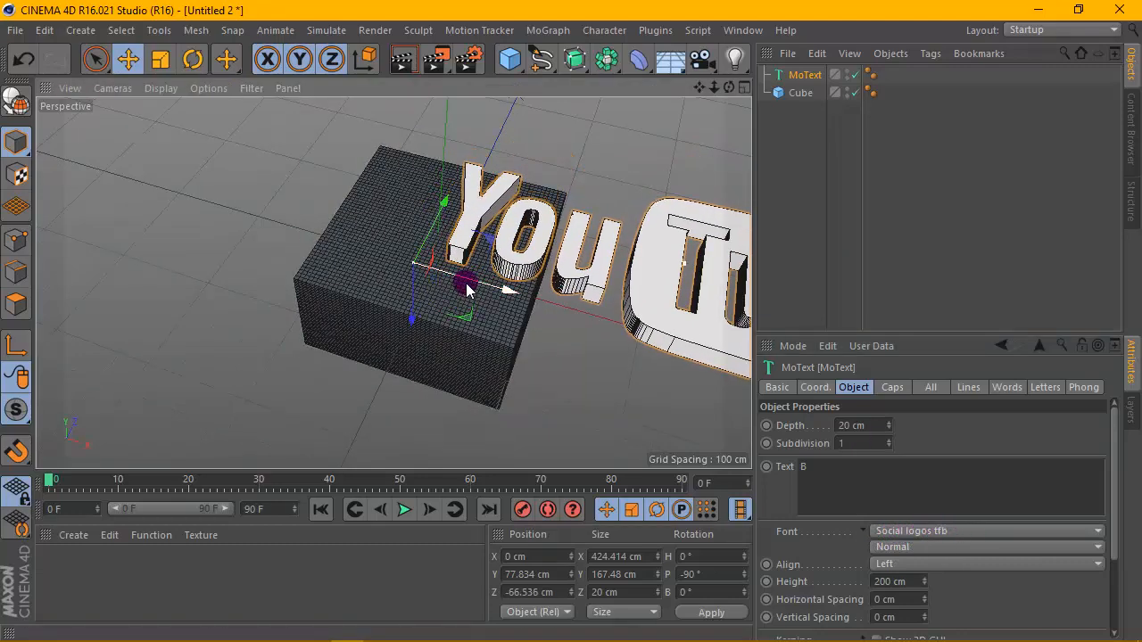
drag(467, 288, 328, 241)
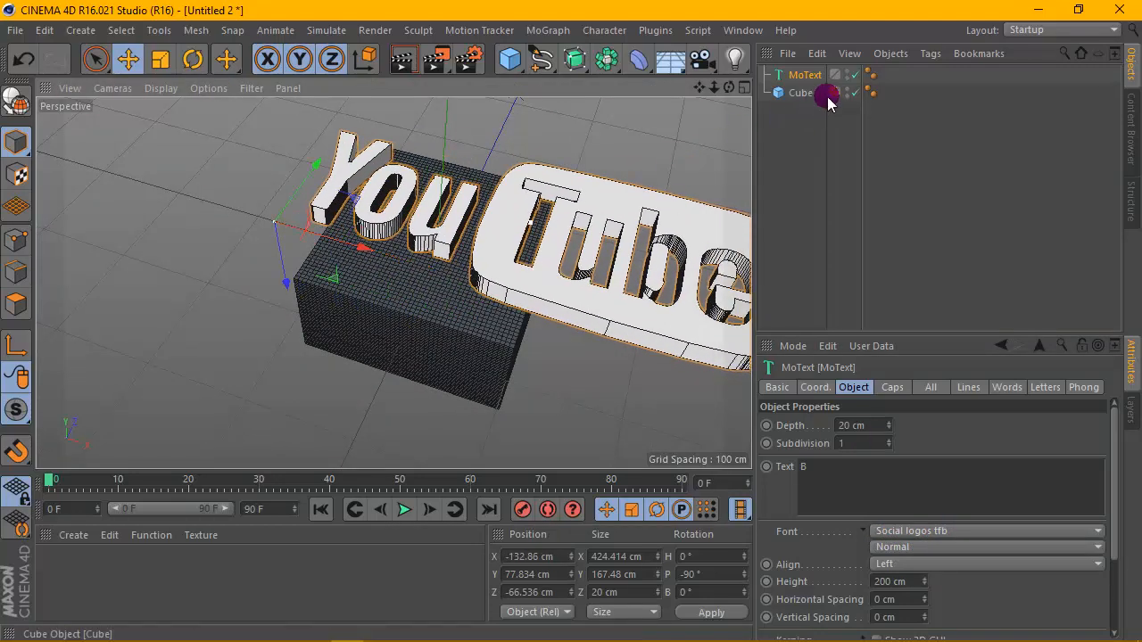
- Set the MoText's height to 50 cm
drag(924, 584, 841, 563)
click(787, 75)
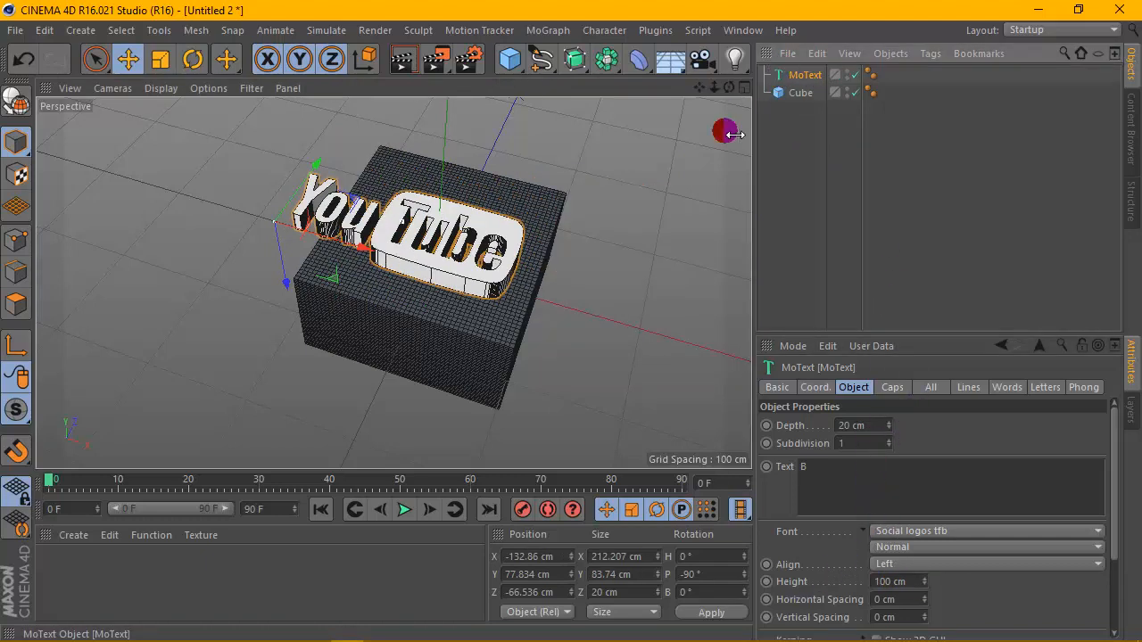
double_click(910, 581)
text(50)
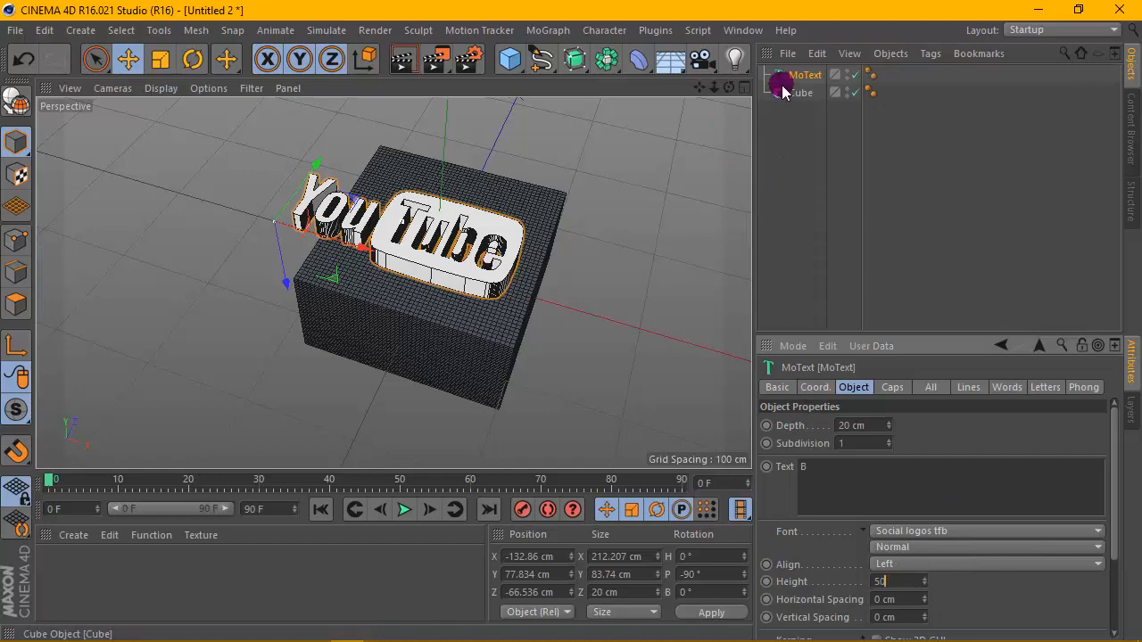
click(785, 75)
- Center the logo text on the cube's top face, at about X -46 cm, Y 57 cm and Z -27 cm
scroll(361, 255, up, 1)
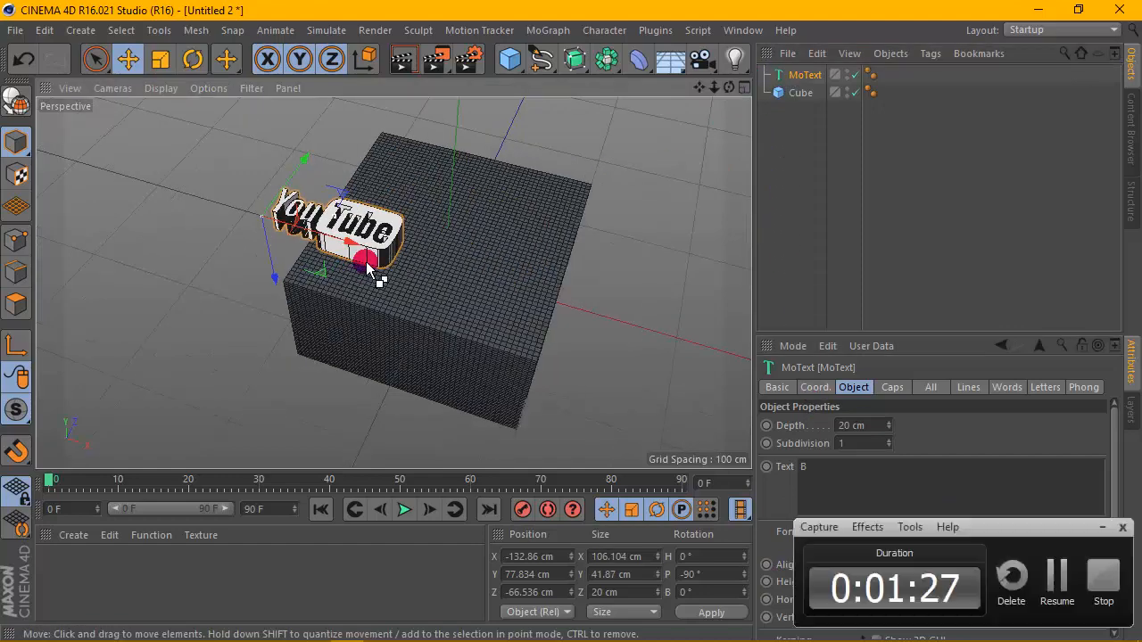
scroll(454, 272, up, 2)
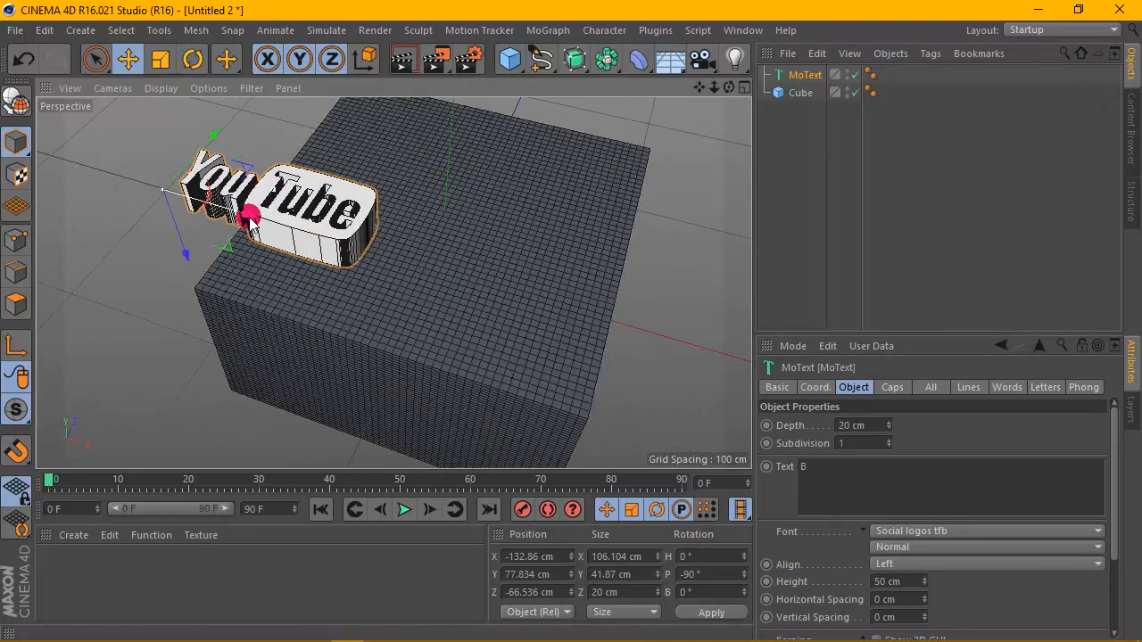
drag(247, 214, 410, 260)
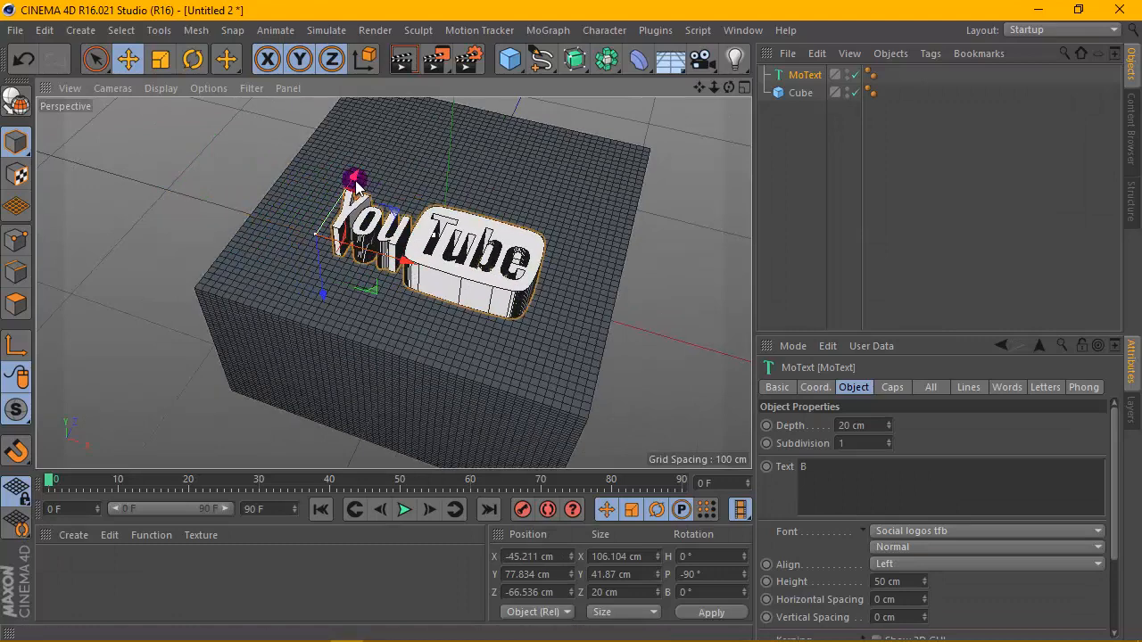
drag(353, 184, 365, 198)
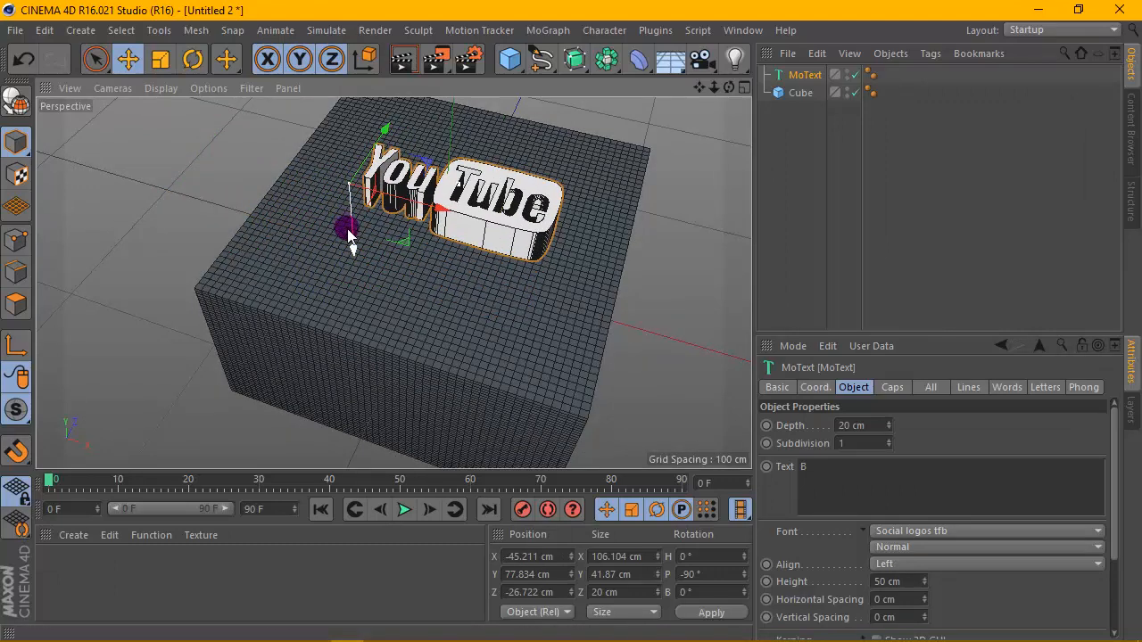
drag(339, 238, 344, 261)
scroll(436, 222, up, 5)
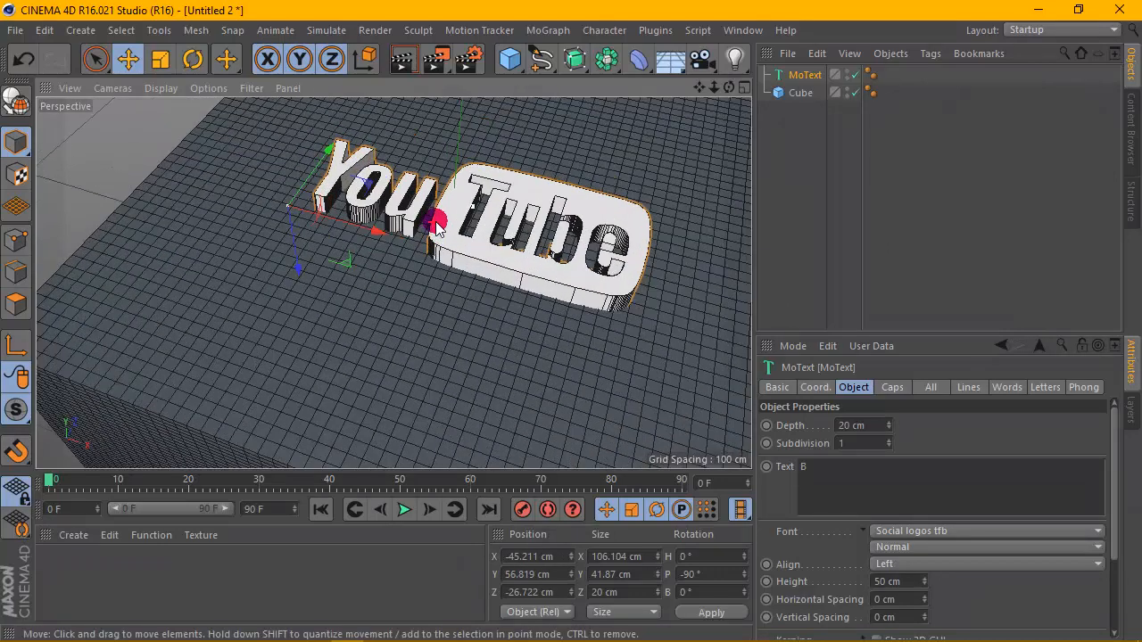
drag(701, 88, 731, 84)
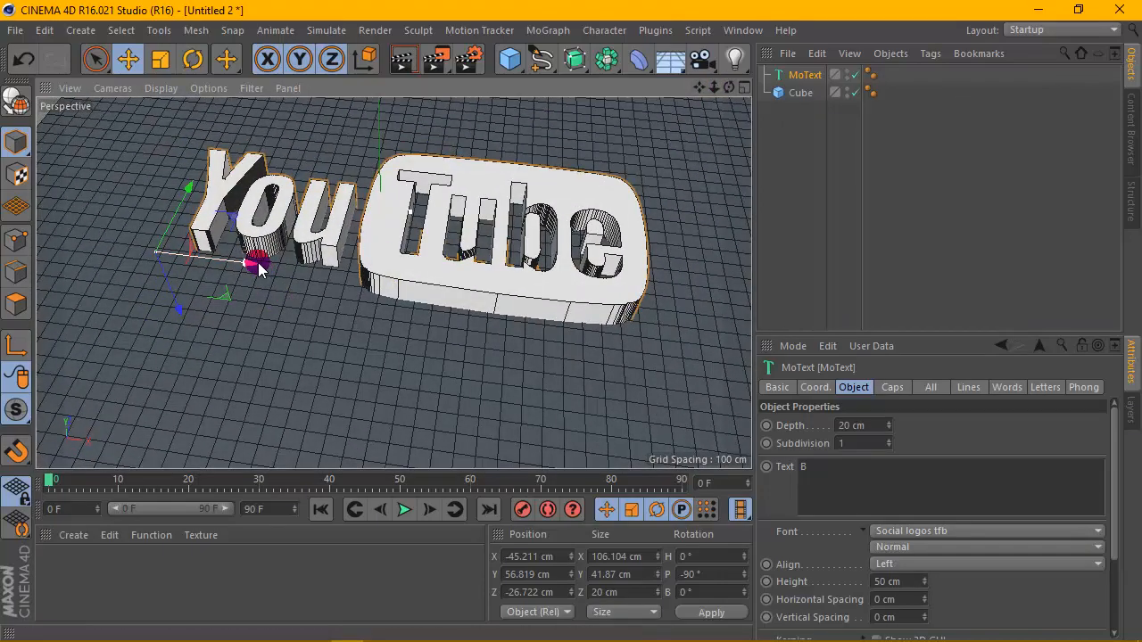
drag(258, 265, 244, 249)
scroll(462, 147, up, 4)
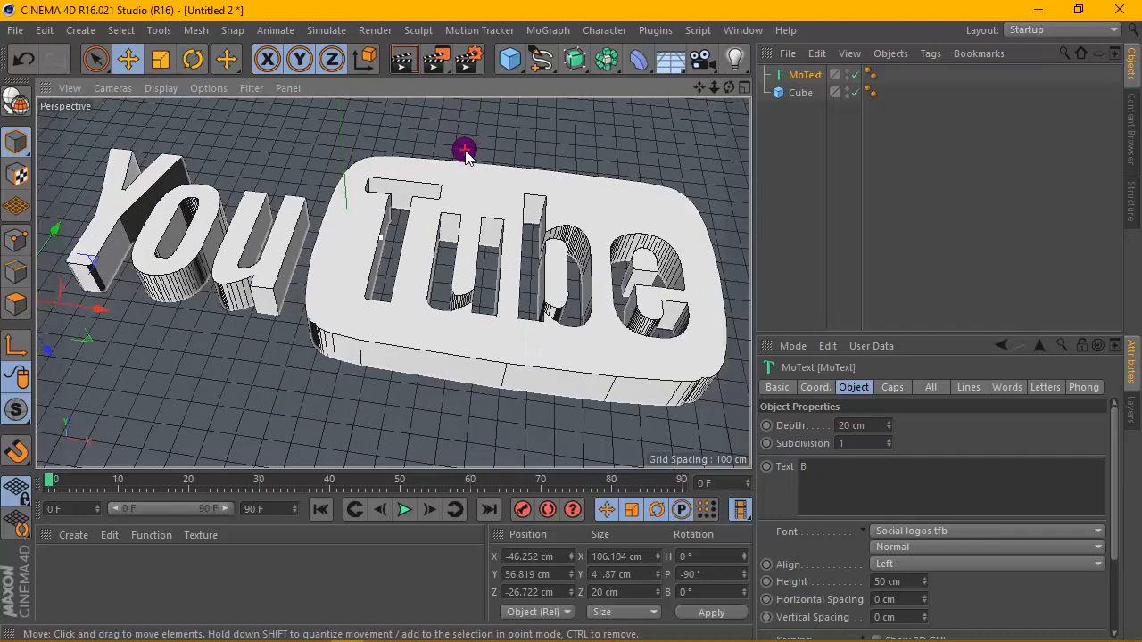
scroll(463, 152, down, 2)
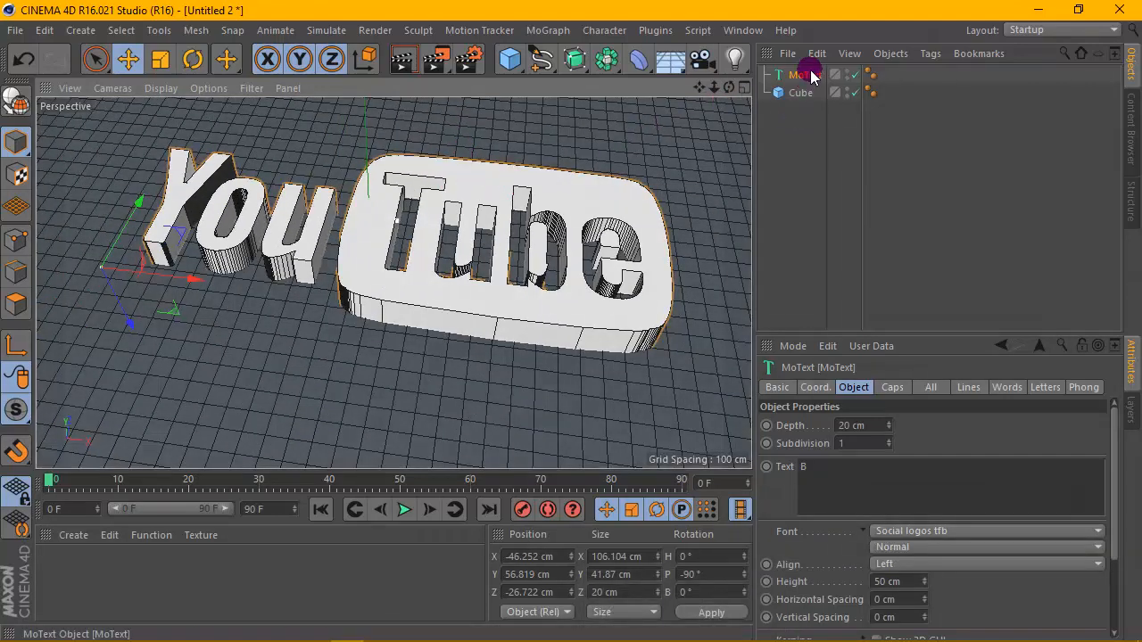
- Move the Cube above the MoText in the hierarchy and nest both under a new Boole to subtract the logo from the cube
drag(802, 77, 805, 115)
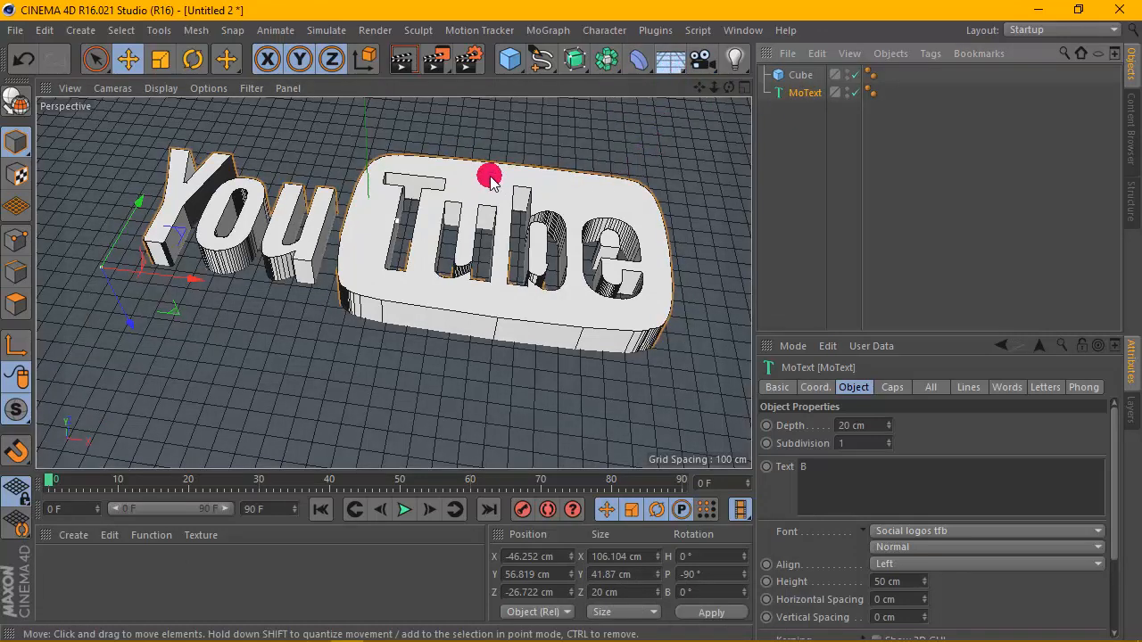
click(601, 64)
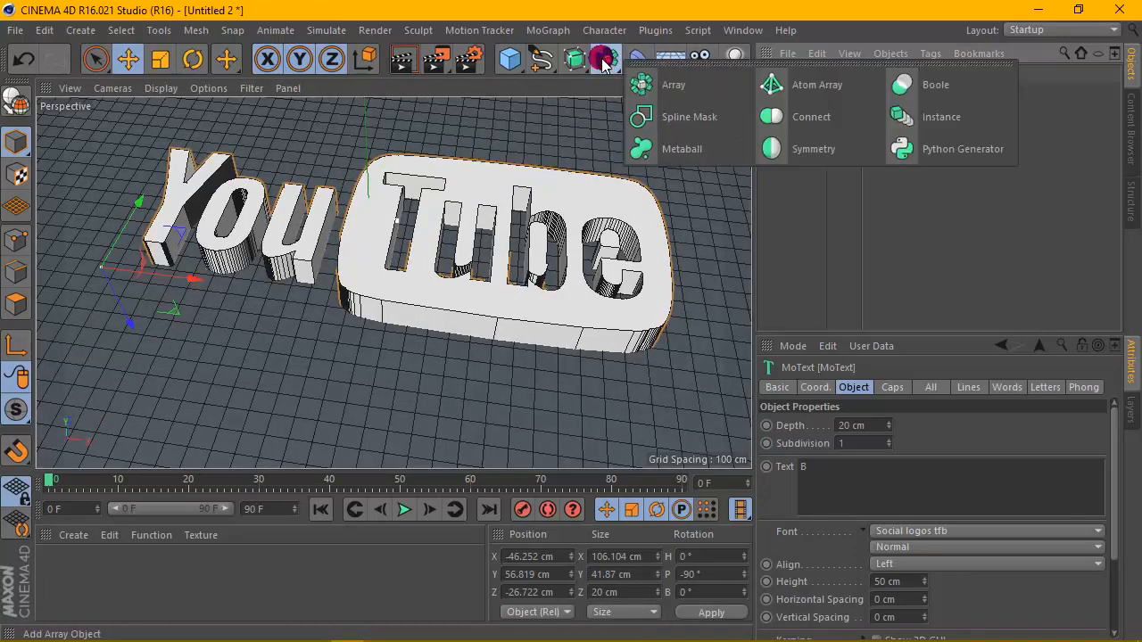
click(903, 84)
drag(852, 153, 783, 84)
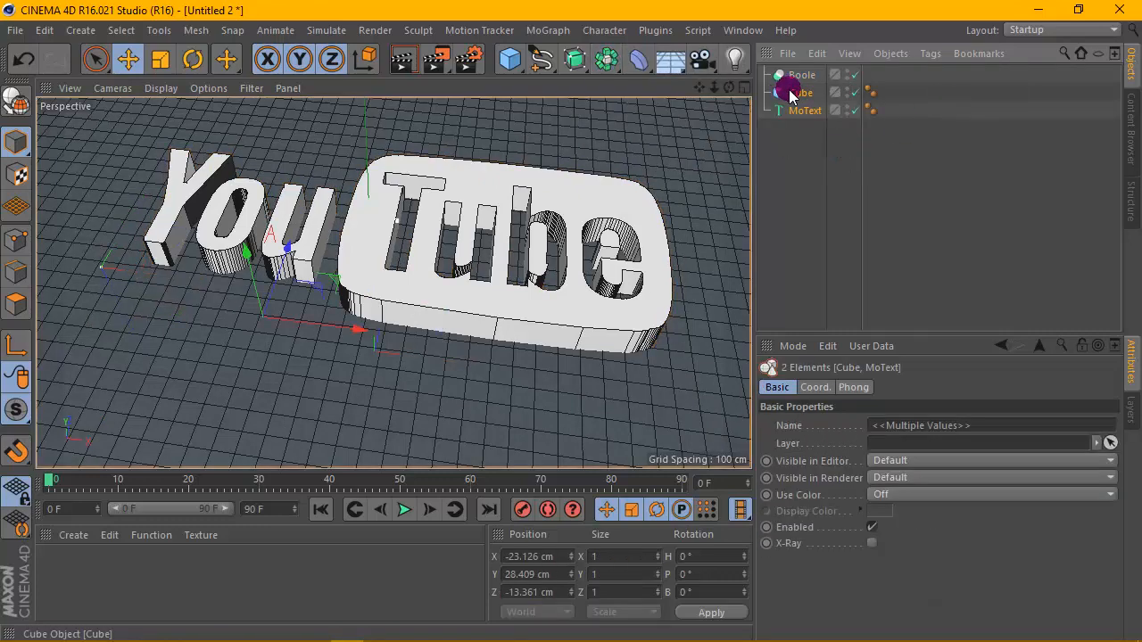
click(790, 90)
click(808, 113)
drag(805, 148, 794, 81)
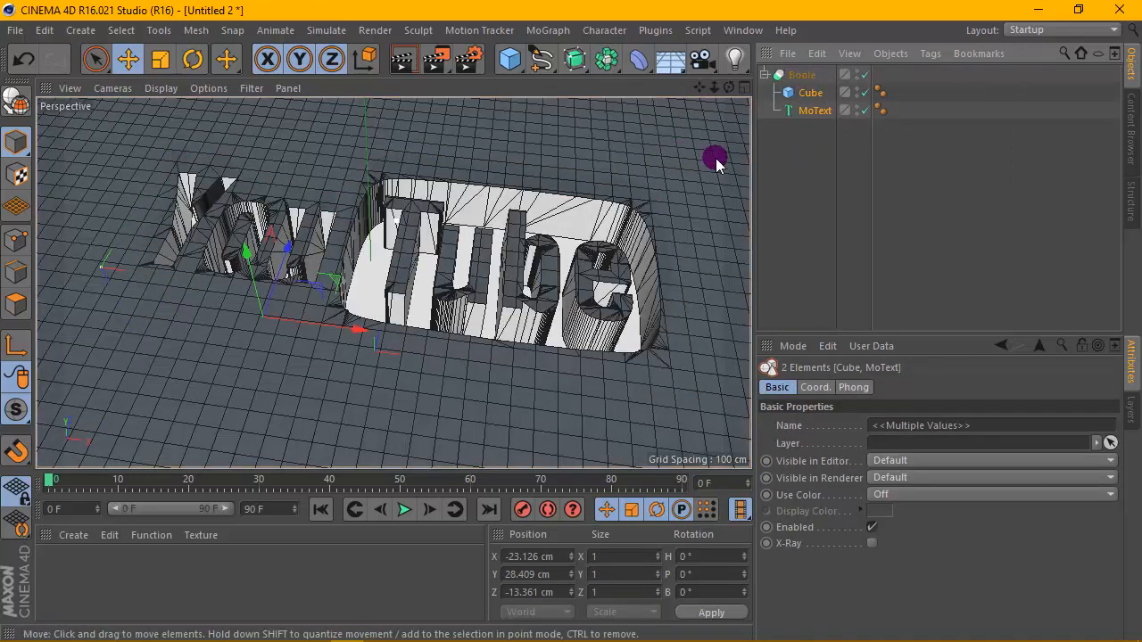
click(773, 170)
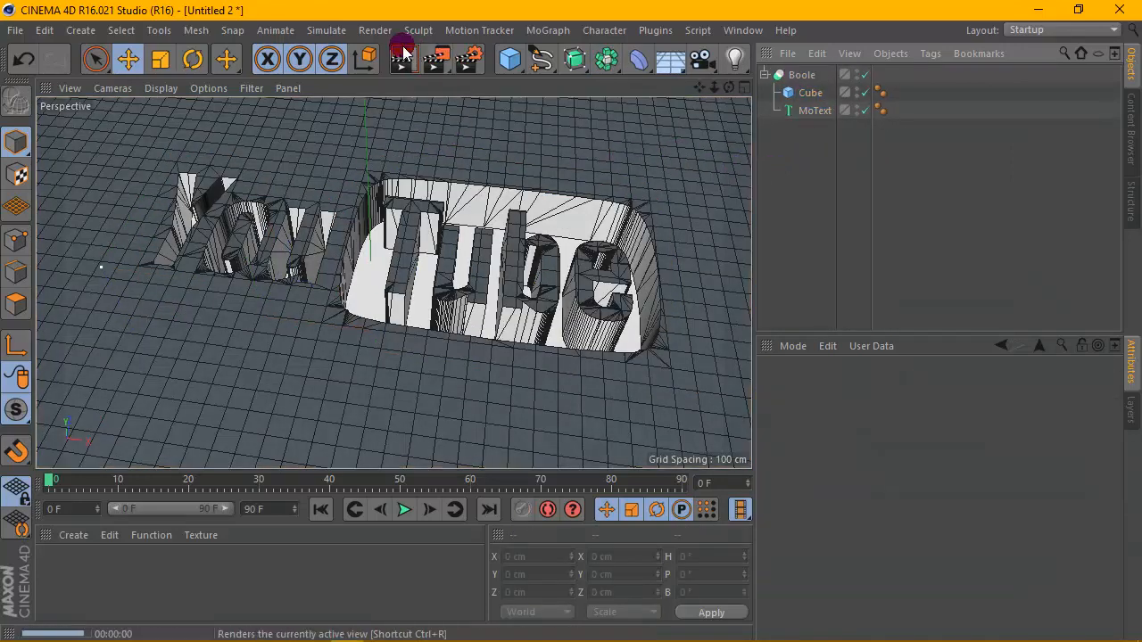
- Raise the MoText inside the Boole to about Y 67 cm for a shallower engraving and check it in a viewport render
click(403, 57)
click(392, 282)
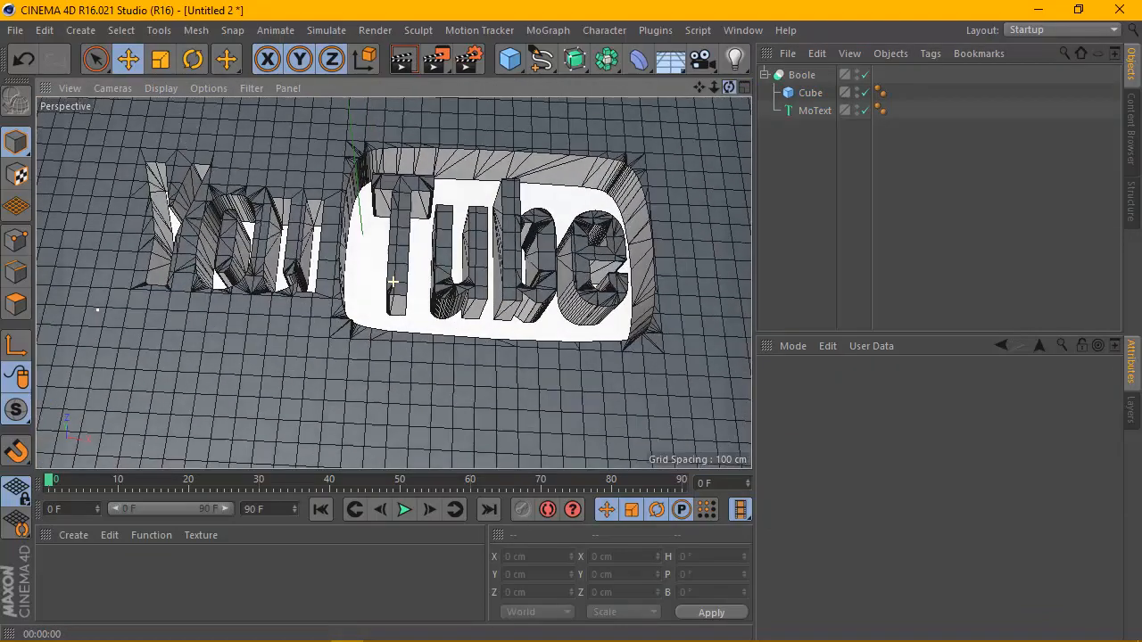
alt+drag(392, 282, 393, 248)
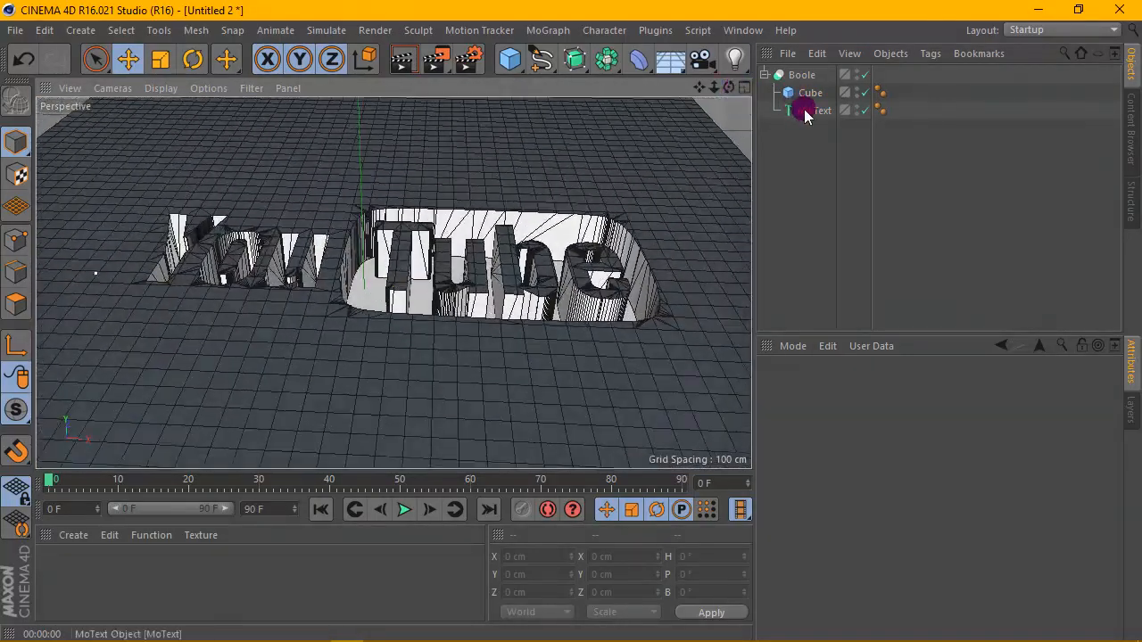
click(808, 110)
drag(115, 331, 104, 291)
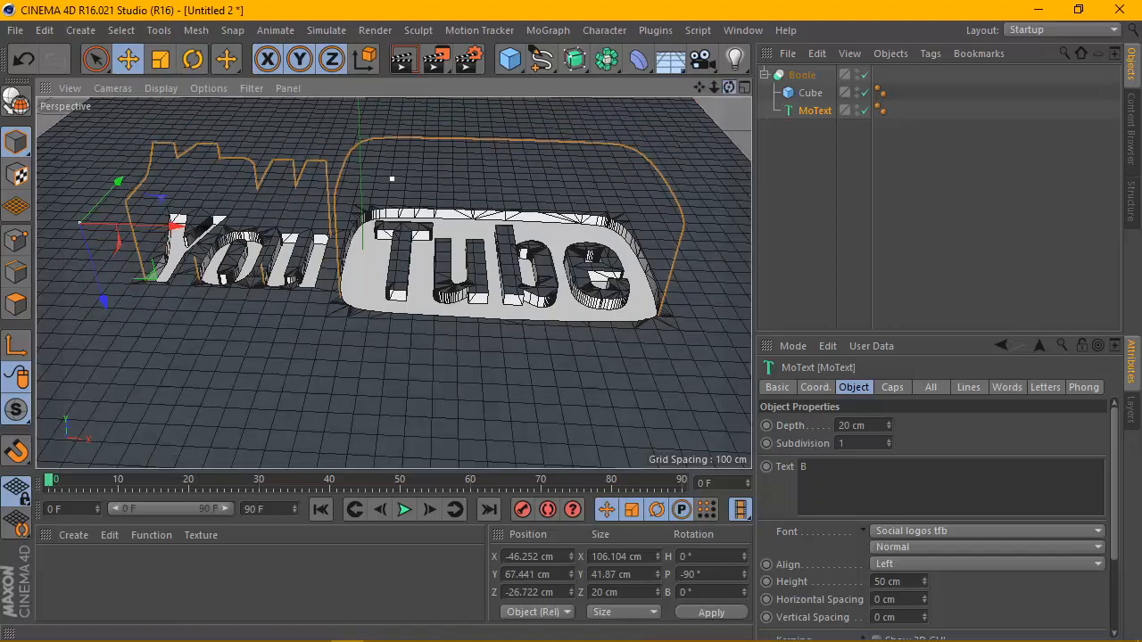
mouse_move(729, 87)
mouse_down()
mouse_move(705, 116)
mouse_move(729, 87)
mouse_up()
scroll(642, 150, up, 2)
scroll(640, 151, down, 2)
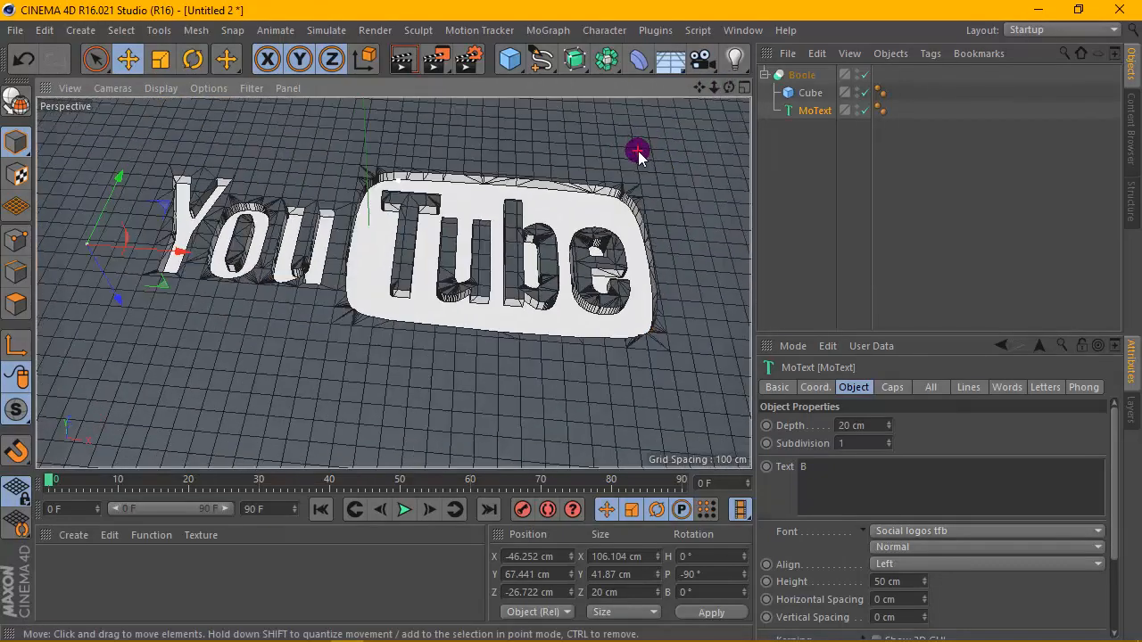
click(403, 58)
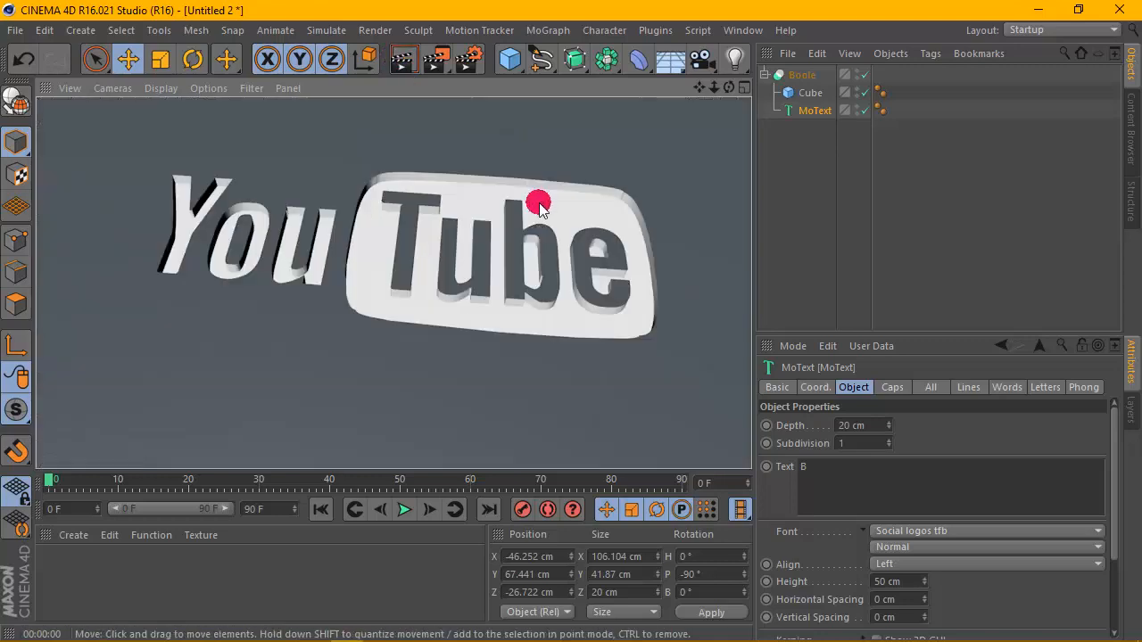
click(535, 281)
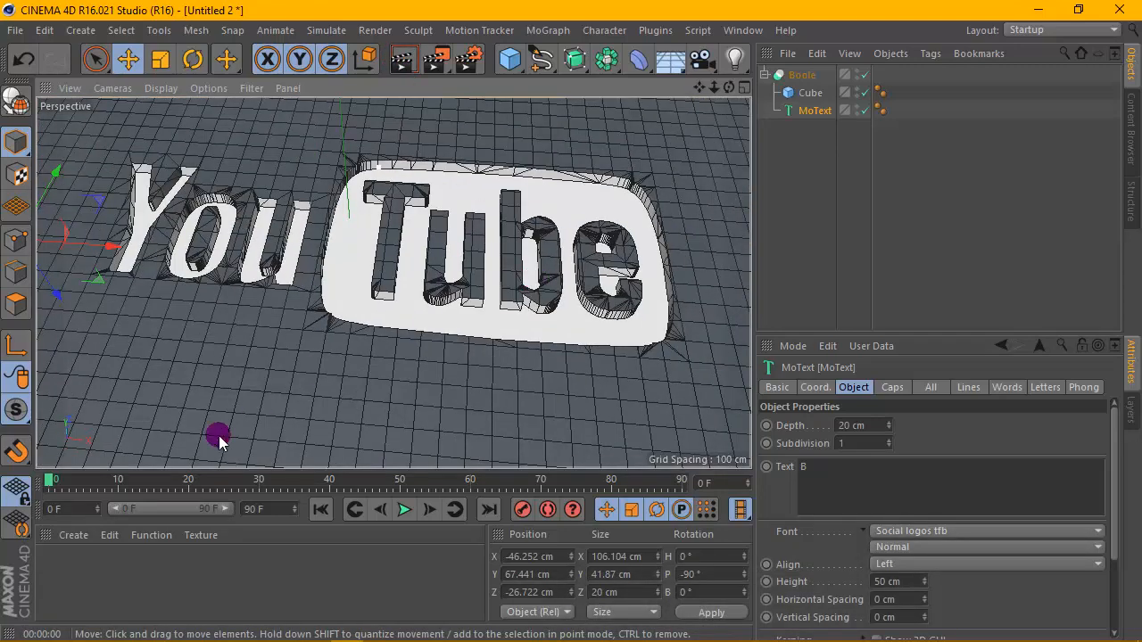
- Create a new material with reflectance turned off, a larger preview and wood54703.jpg as its color texture
right_click(66, 535)
click(80, 382)
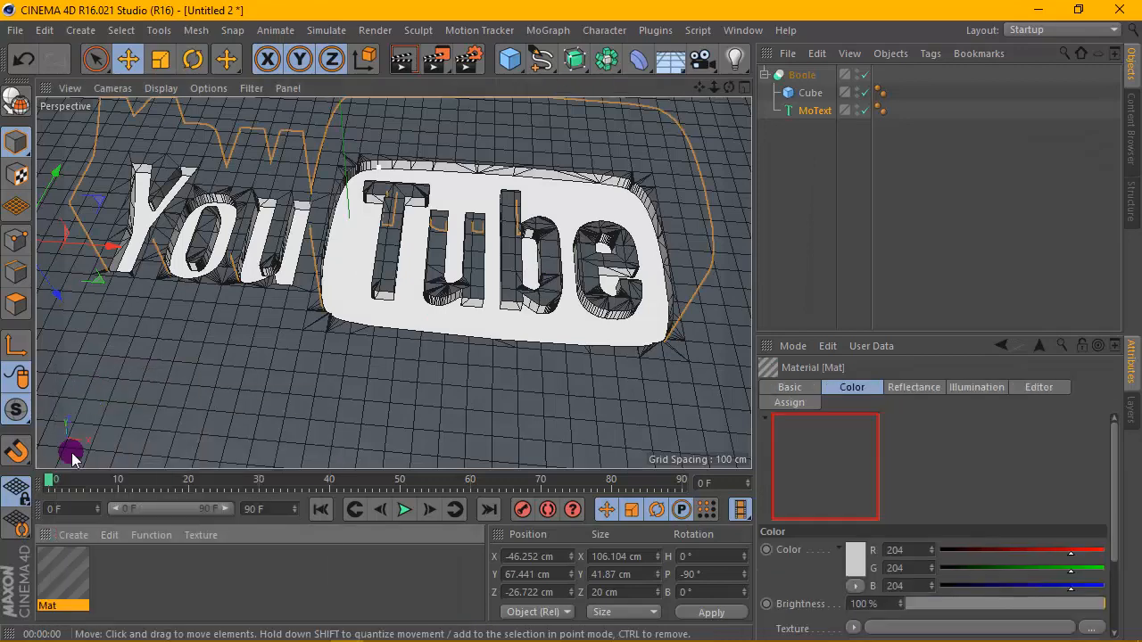
double_click(60, 575)
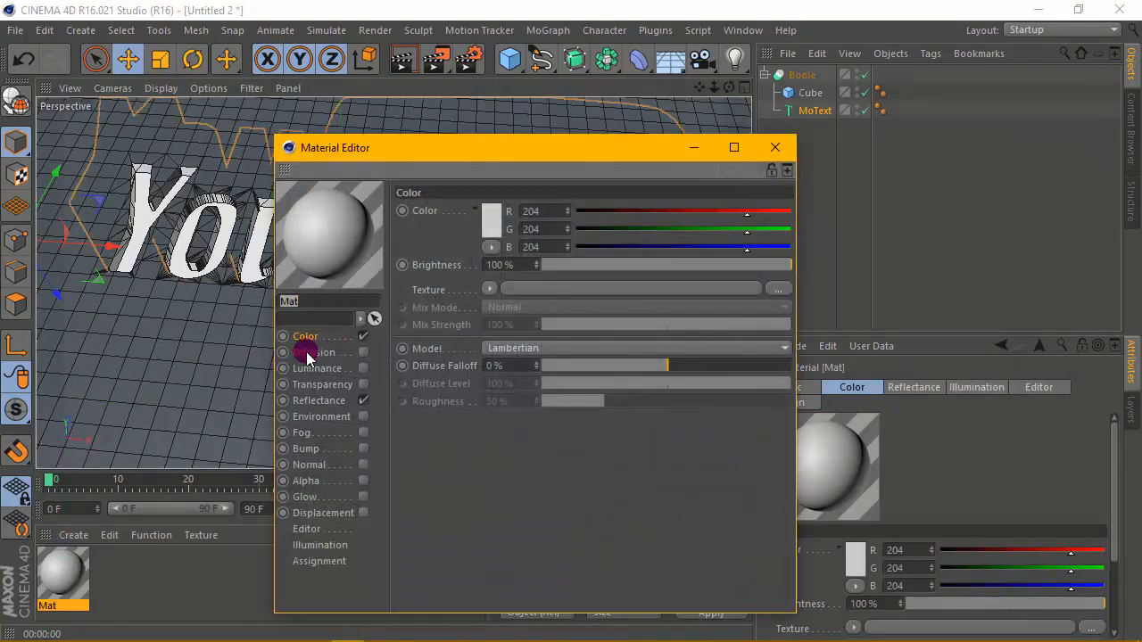
click(304, 353)
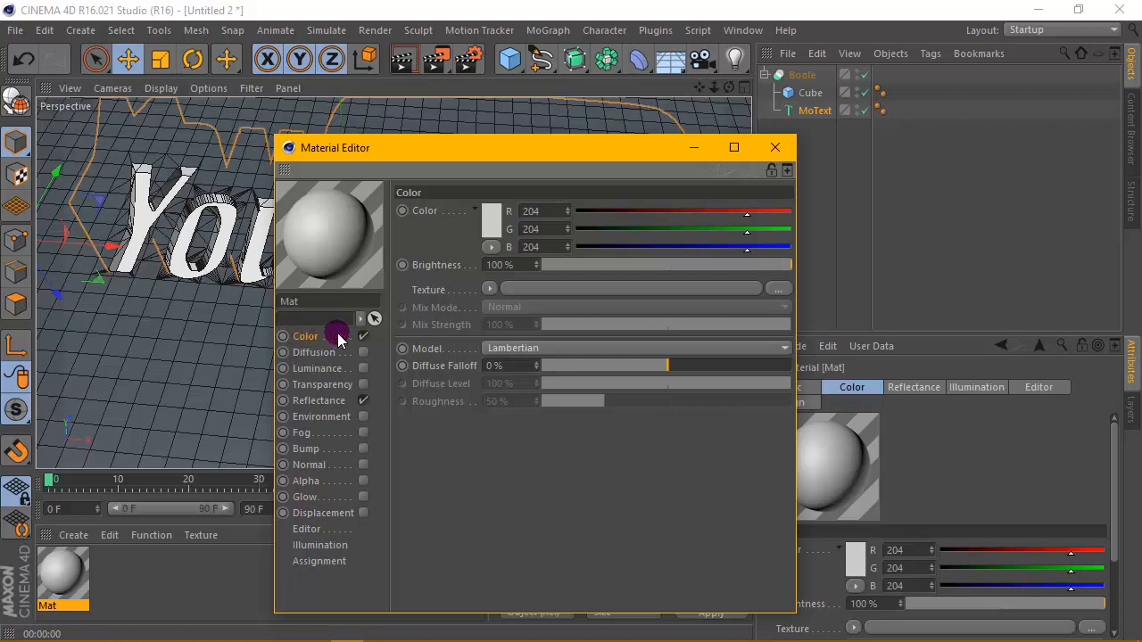
right_click(340, 256)
click(383, 140)
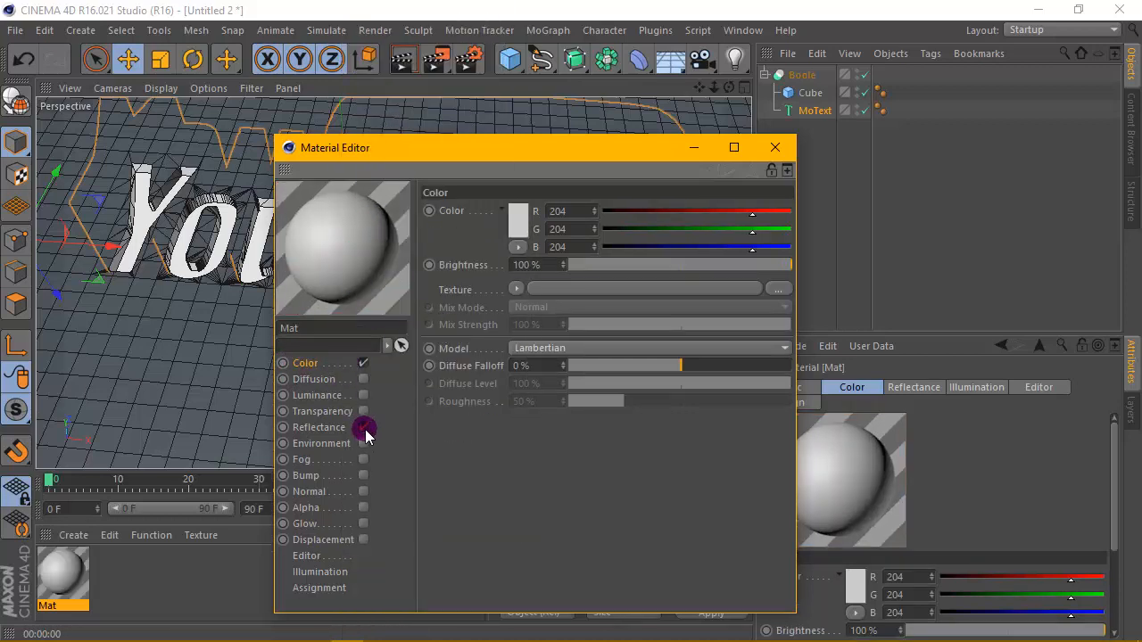
click(363, 429)
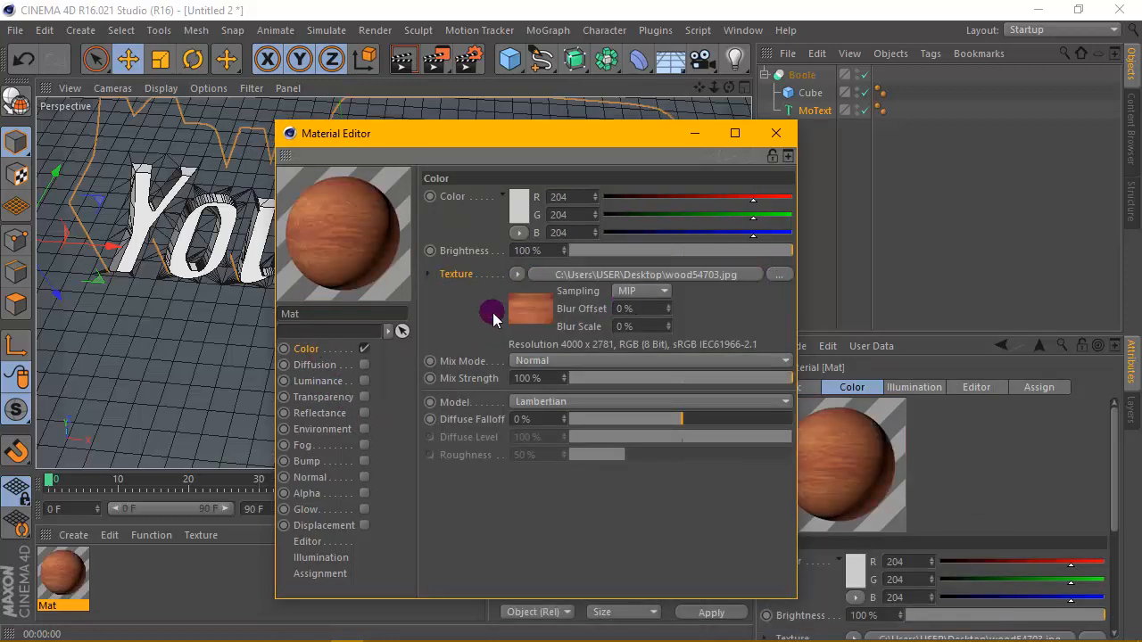
- Enable the material's Normal channel with wood54703_NRM.jpg as its texture and turn on Flip Y (Green)
click(362, 477)
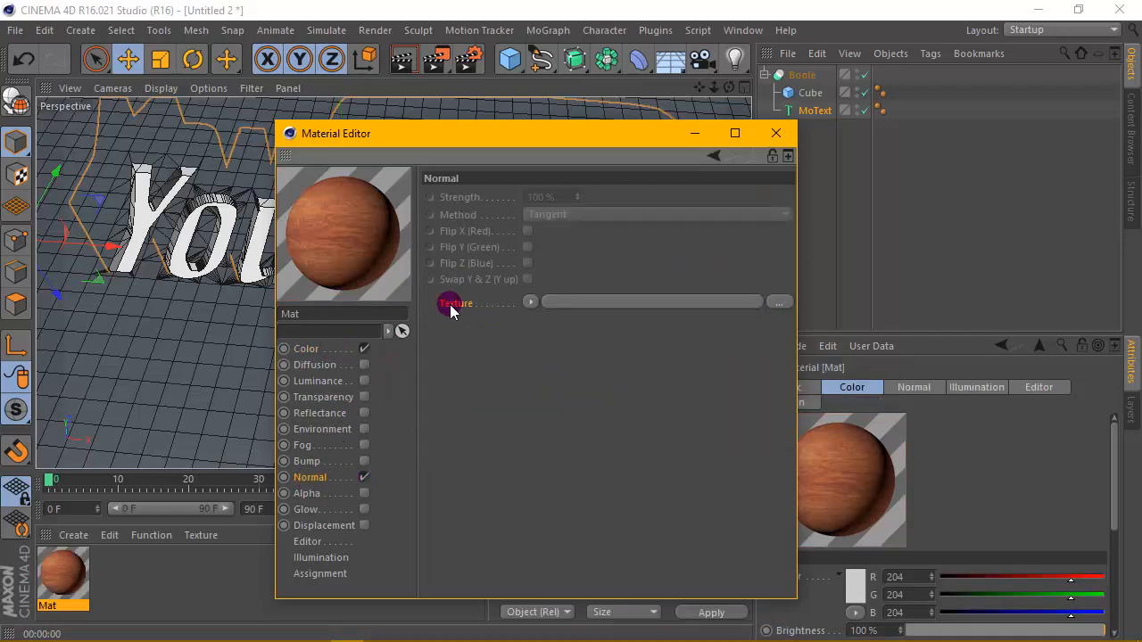
click(780, 302)
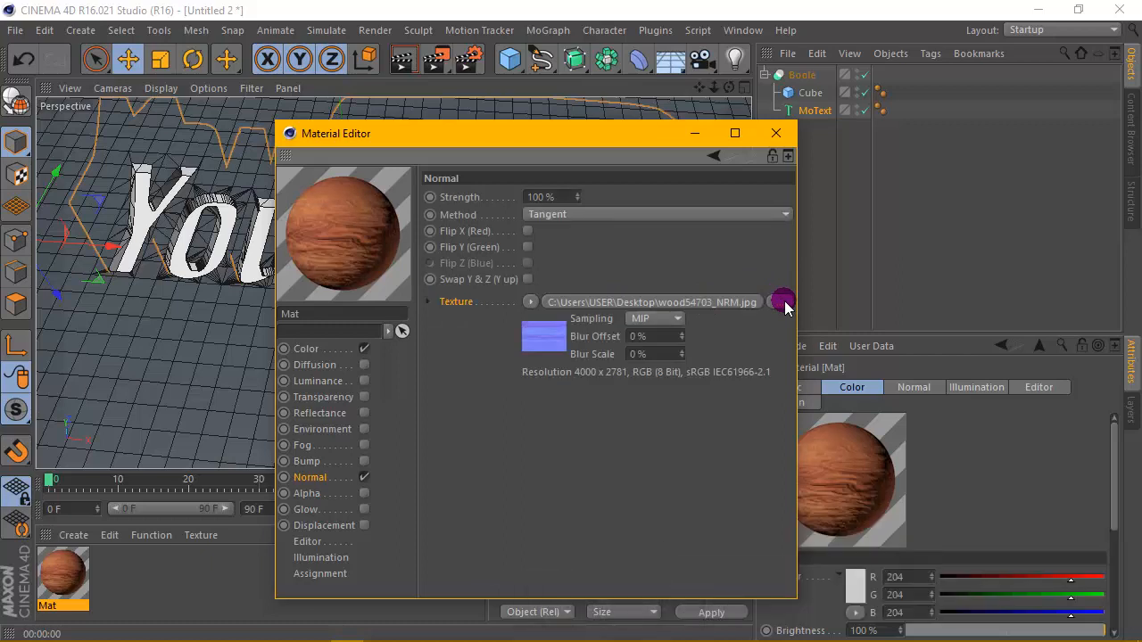
click(527, 247)
click(528, 233)
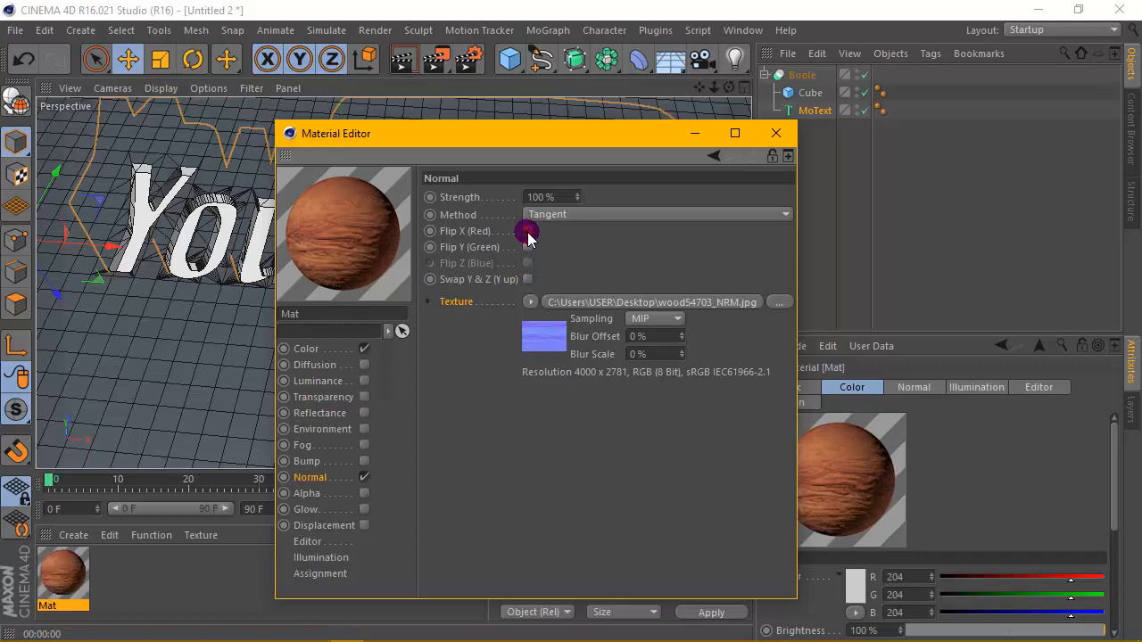
click(527, 247)
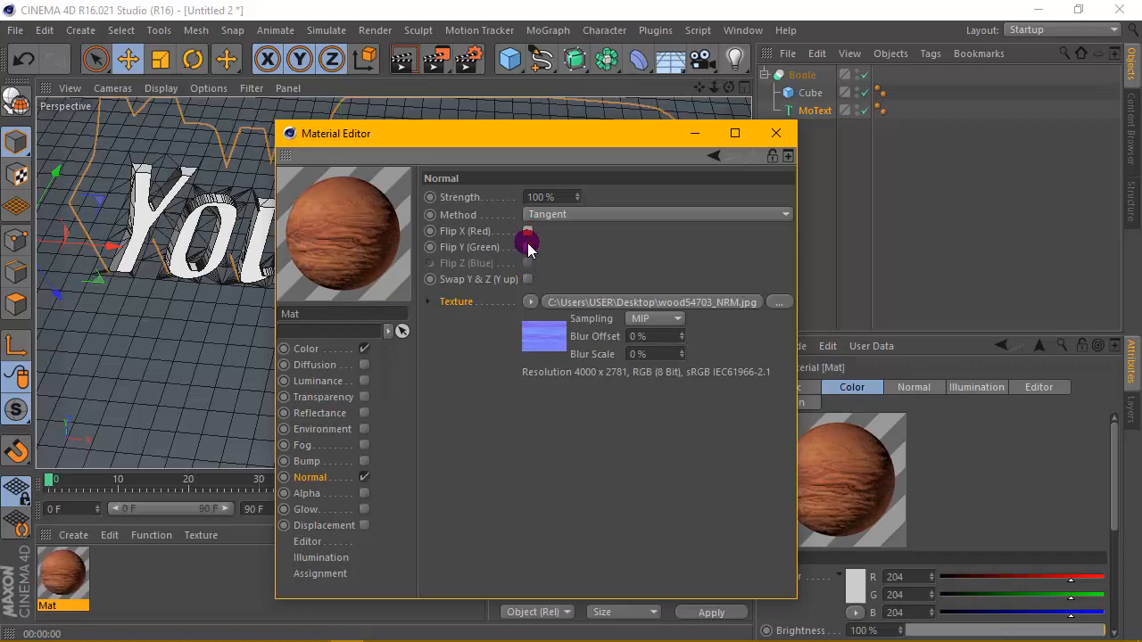
click(773, 139)
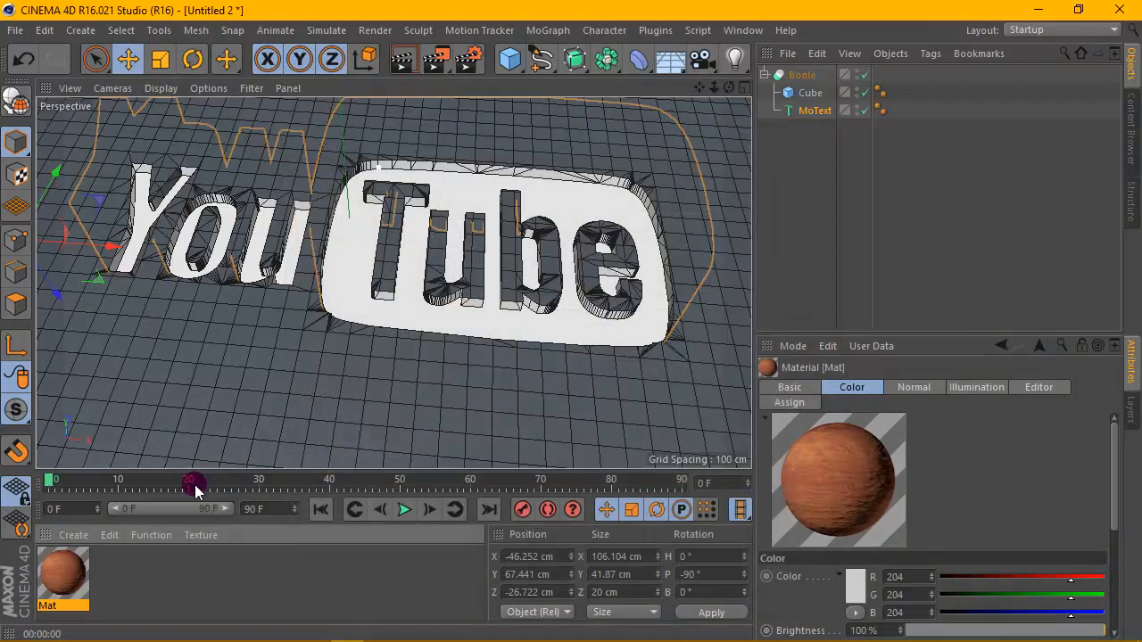
- Apply the wood material to the Boole with Cubic projection and render the view to check it
drag(76, 564, 702, 60)
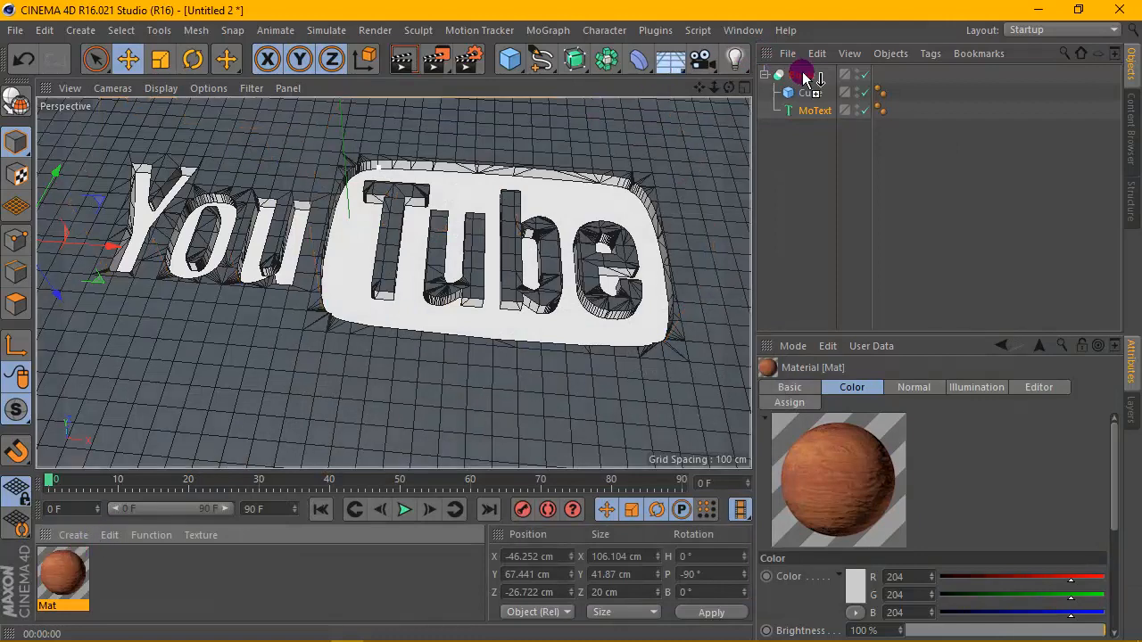
drag(806, 78, 806, 79)
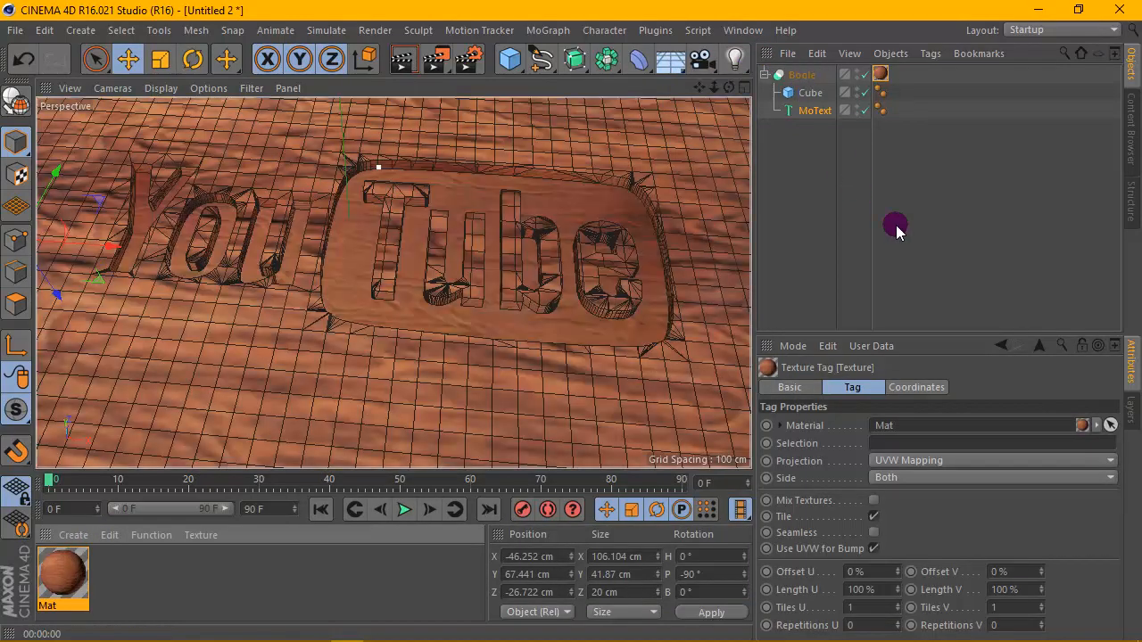
click(966, 461)
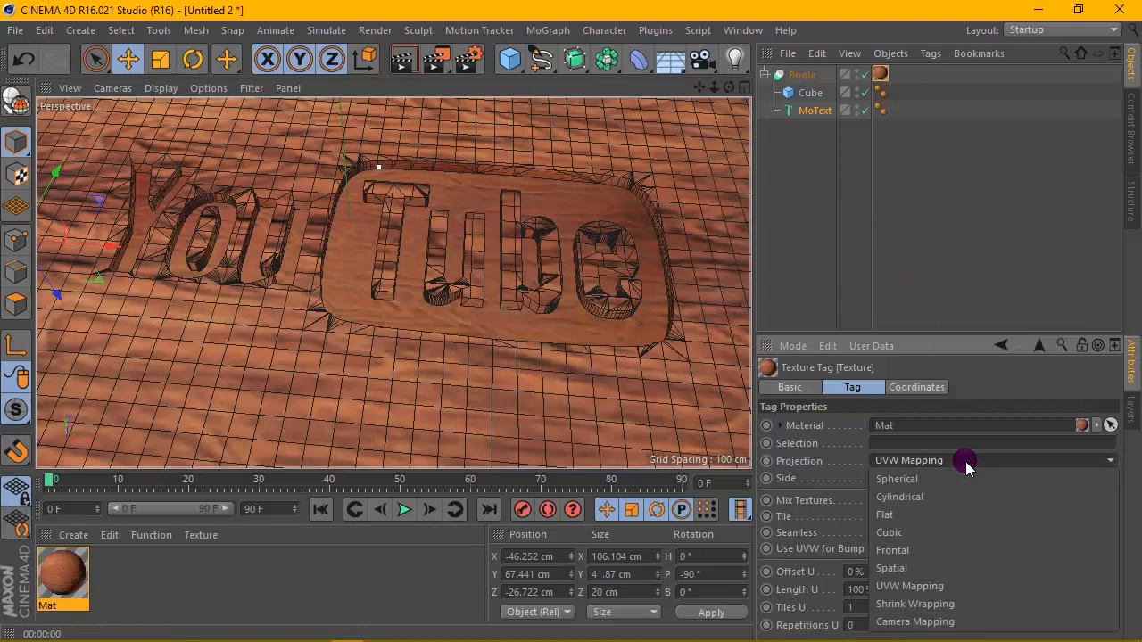
click(922, 532)
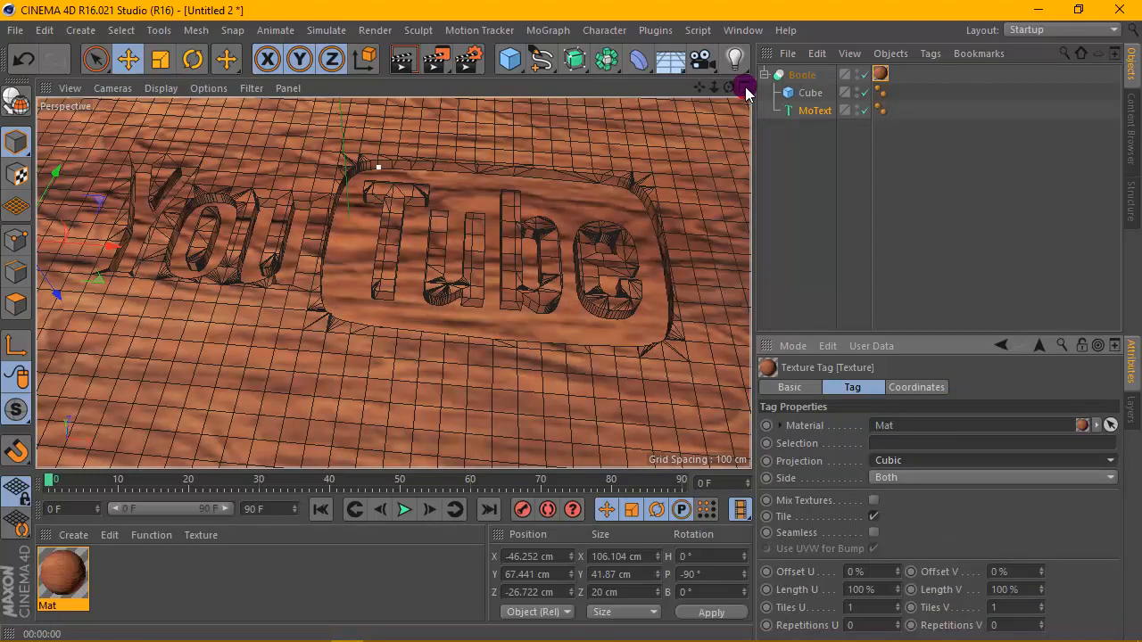
drag(729, 86, 718, 119)
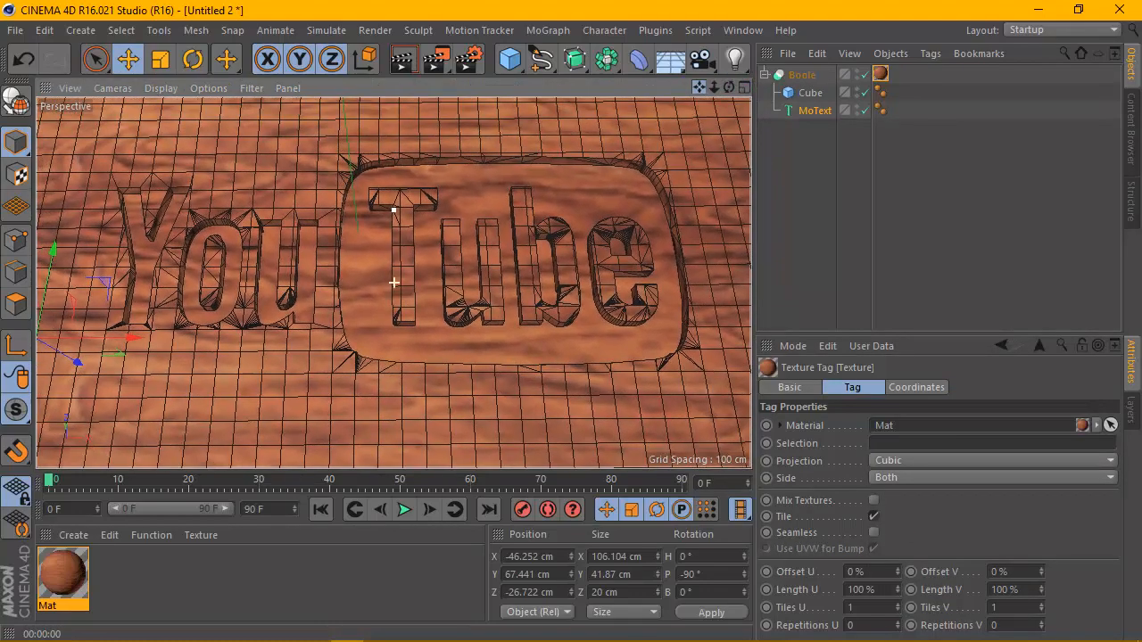
click(410, 61)
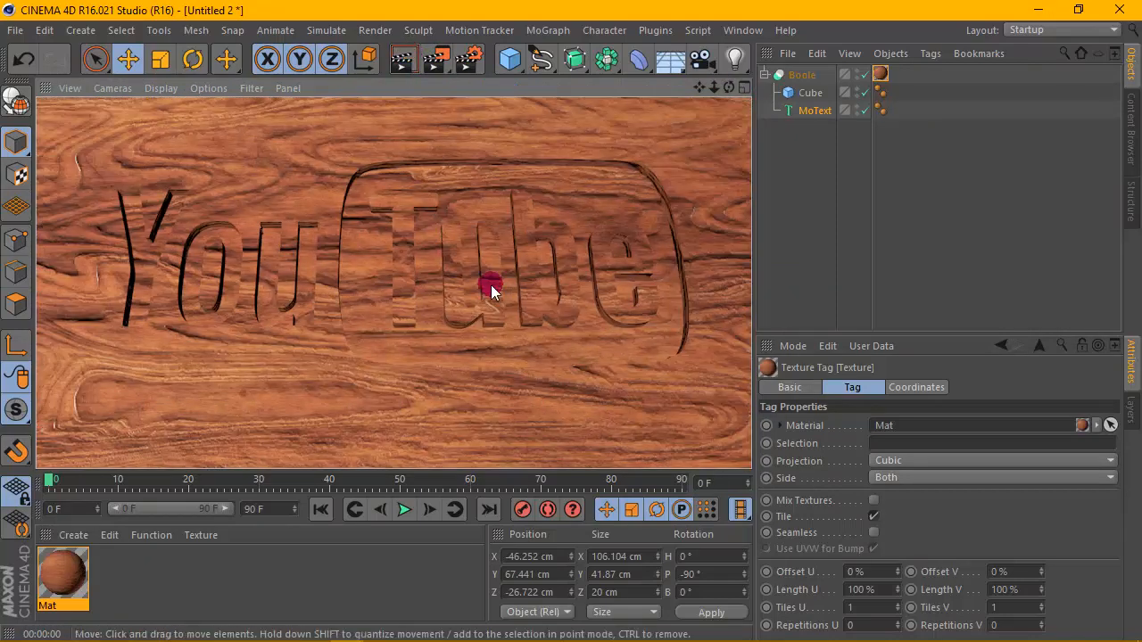
- Turn off Flip Y (Green) in the wood material's Normal channel
double_click(63, 576)
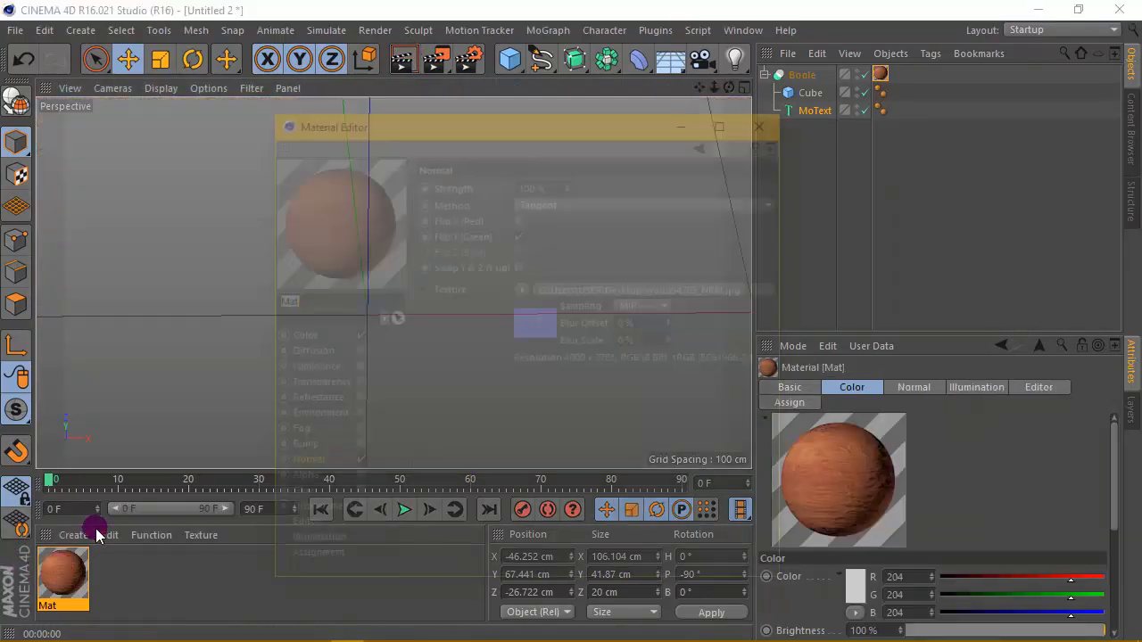
click(518, 233)
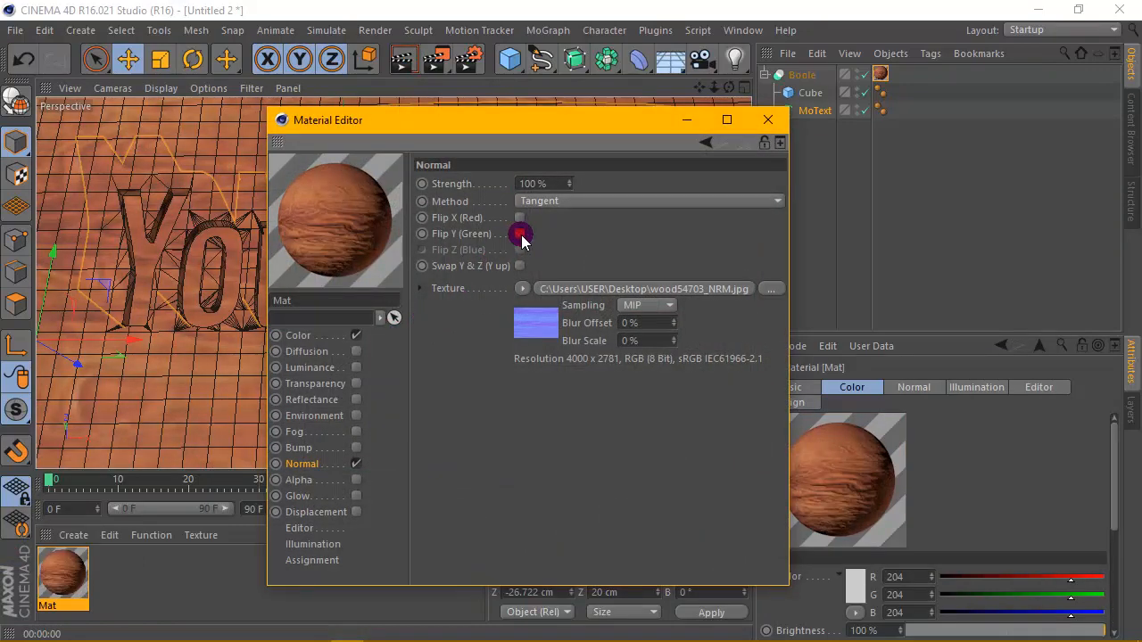
click(767, 119)
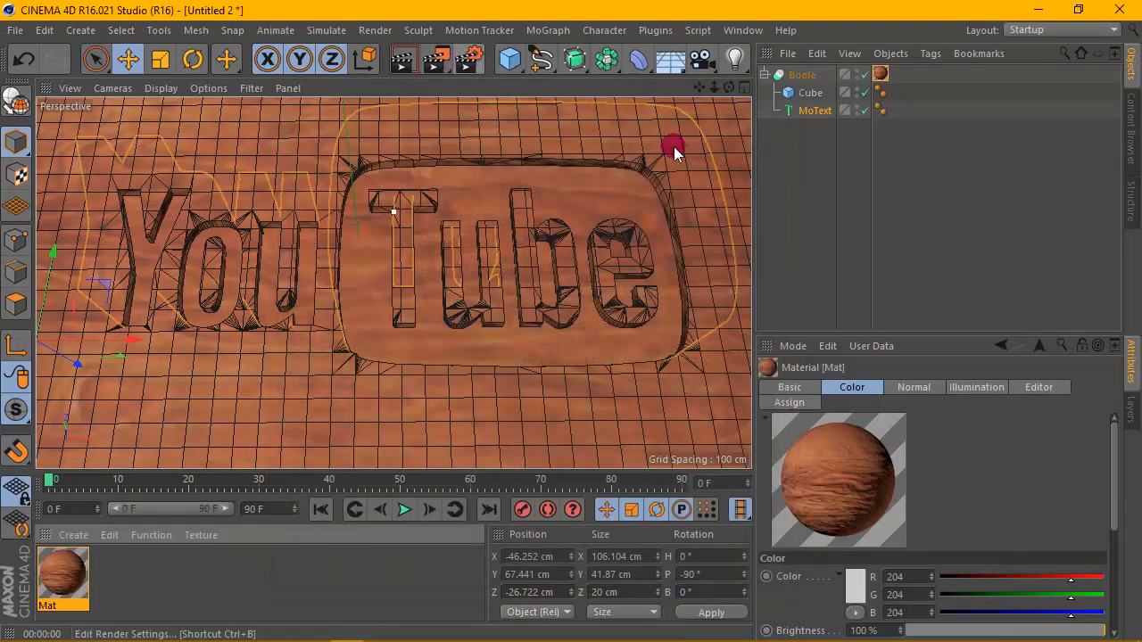
- Turn on Seamless for the Boole's texture tag, keeping Tile enabled, and check the wood in a viewport render
click(881, 74)
click(873, 517)
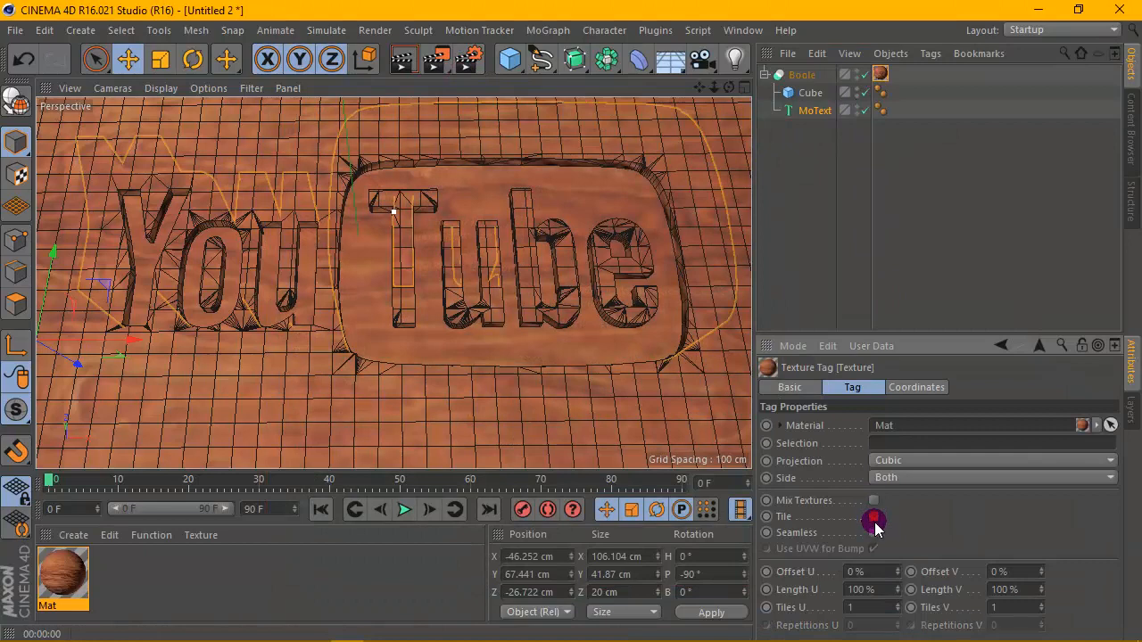
click(873, 517)
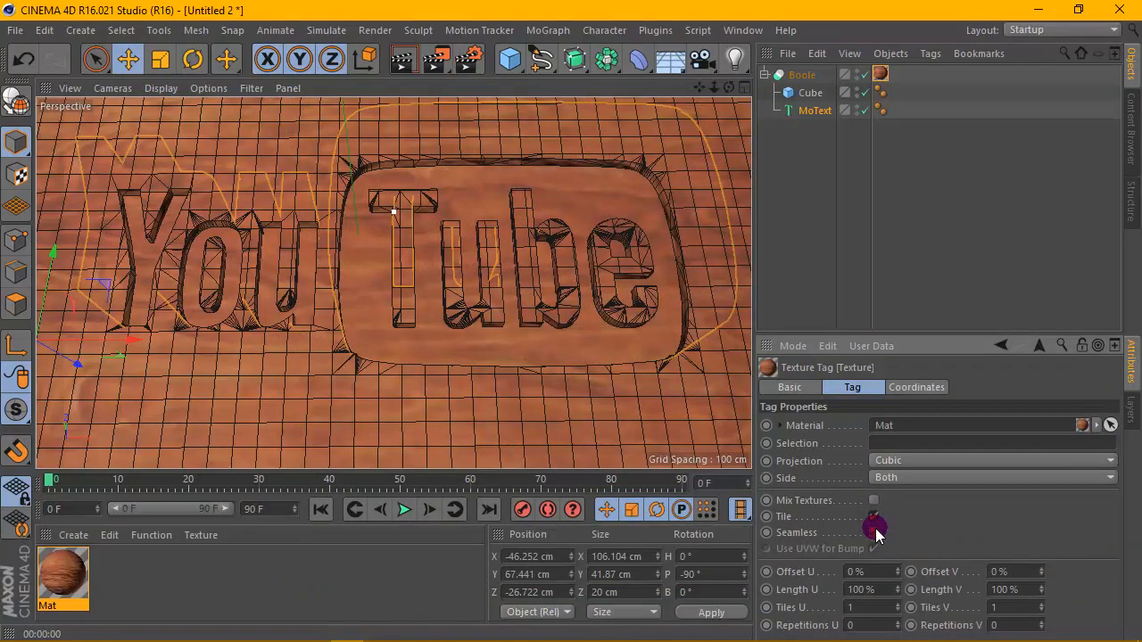
click(873, 532)
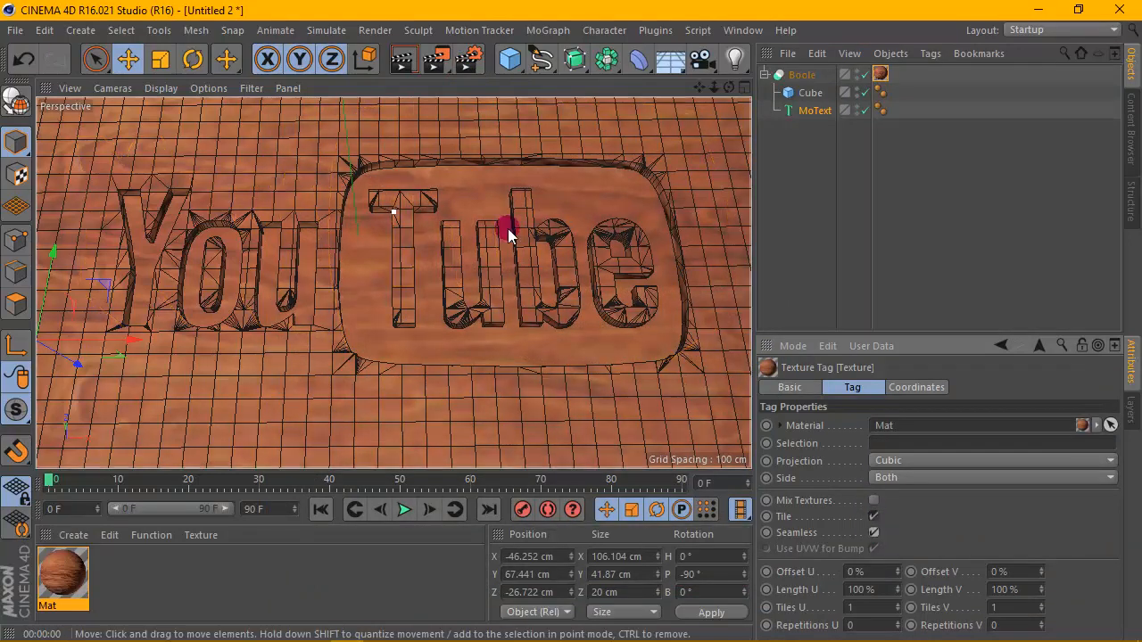
click(406, 60)
click(621, 229)
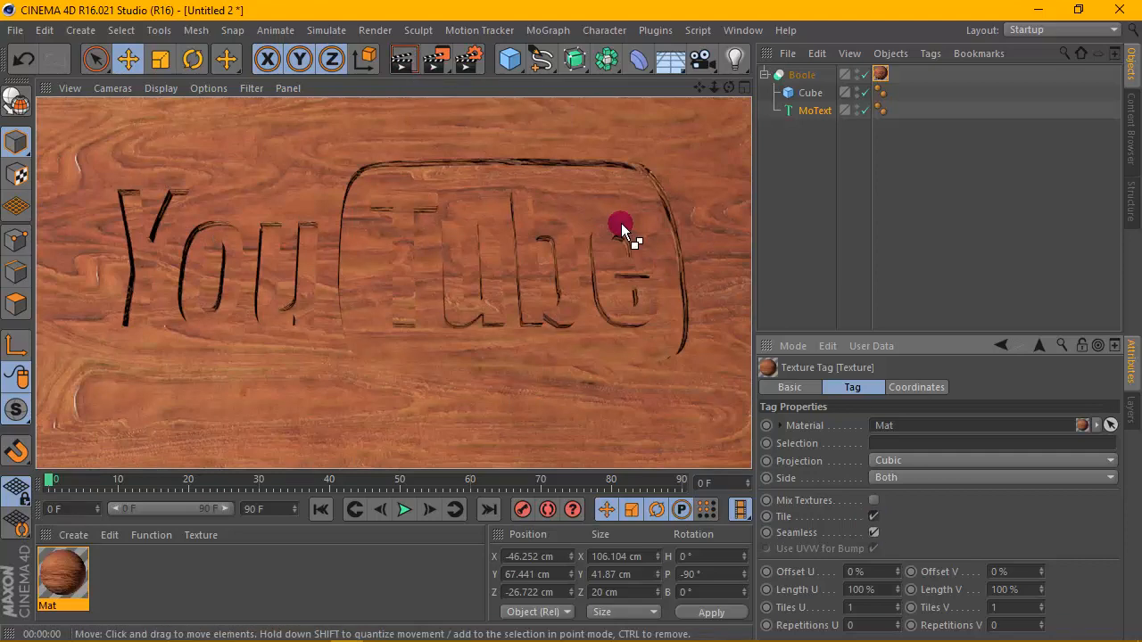
click(511, 247)
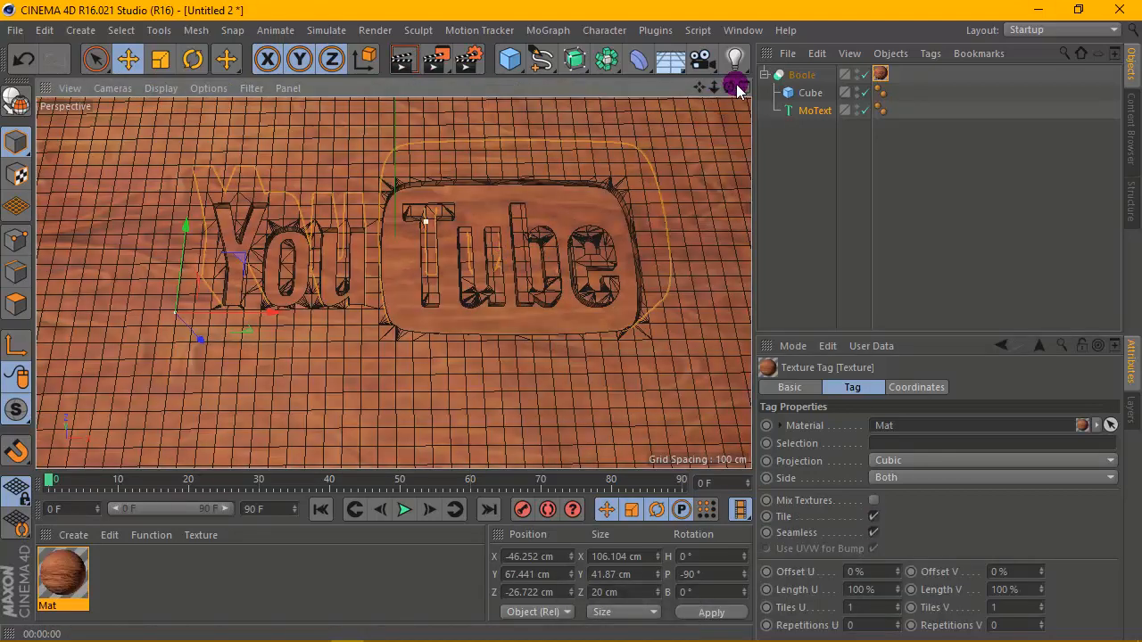
- Add an Omni light to the scene and set its shadow to Shadow Maps (Soft)
drag(735, 59, 809, 83)
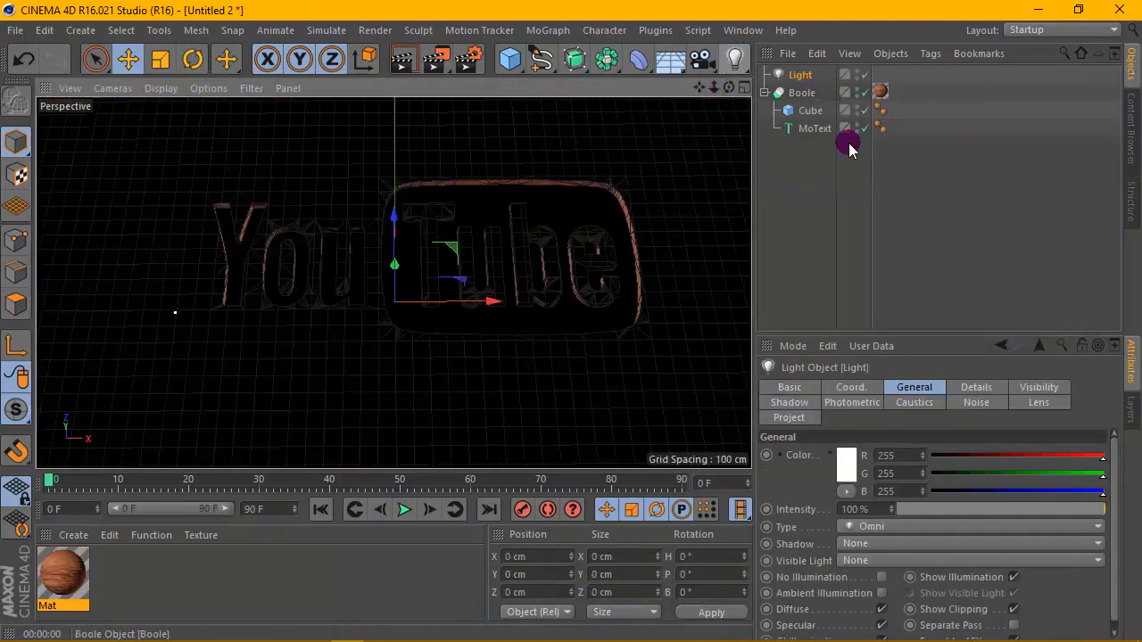
click(923, 542)
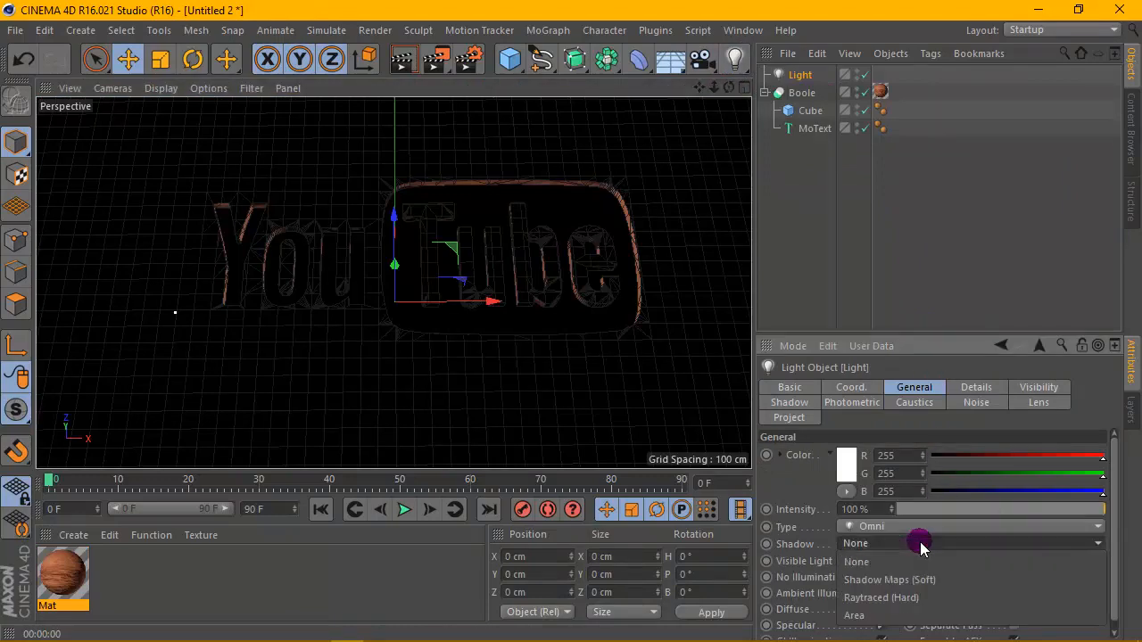
click(895, 581)
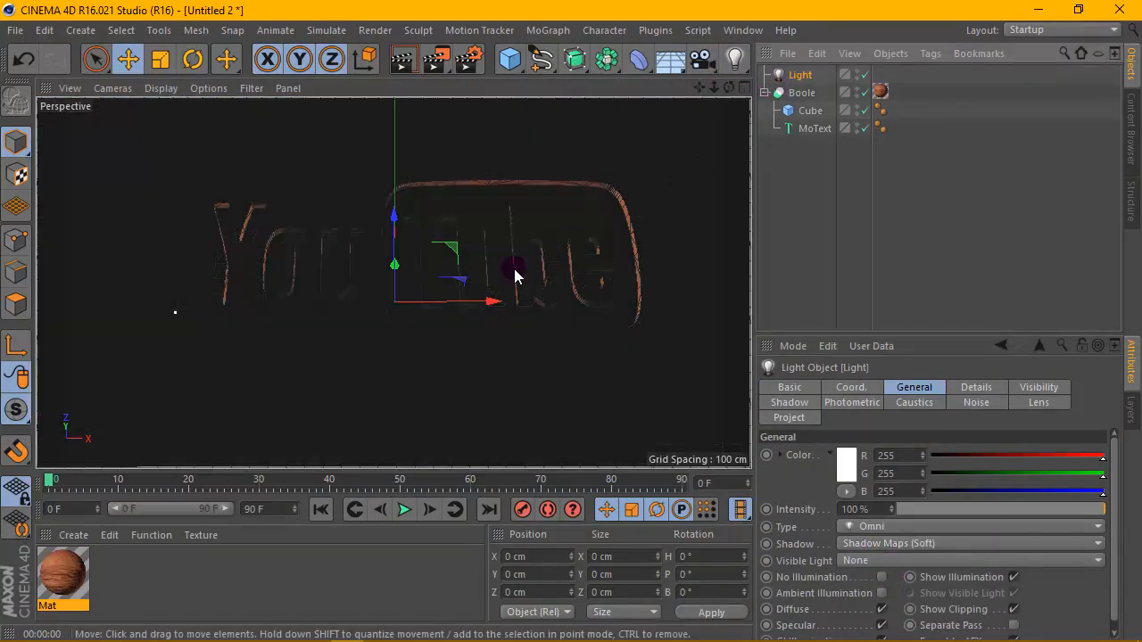
- Move the light above and to the side of the cube, to about X -347 cm and Y 235 cm
click(743, 88)
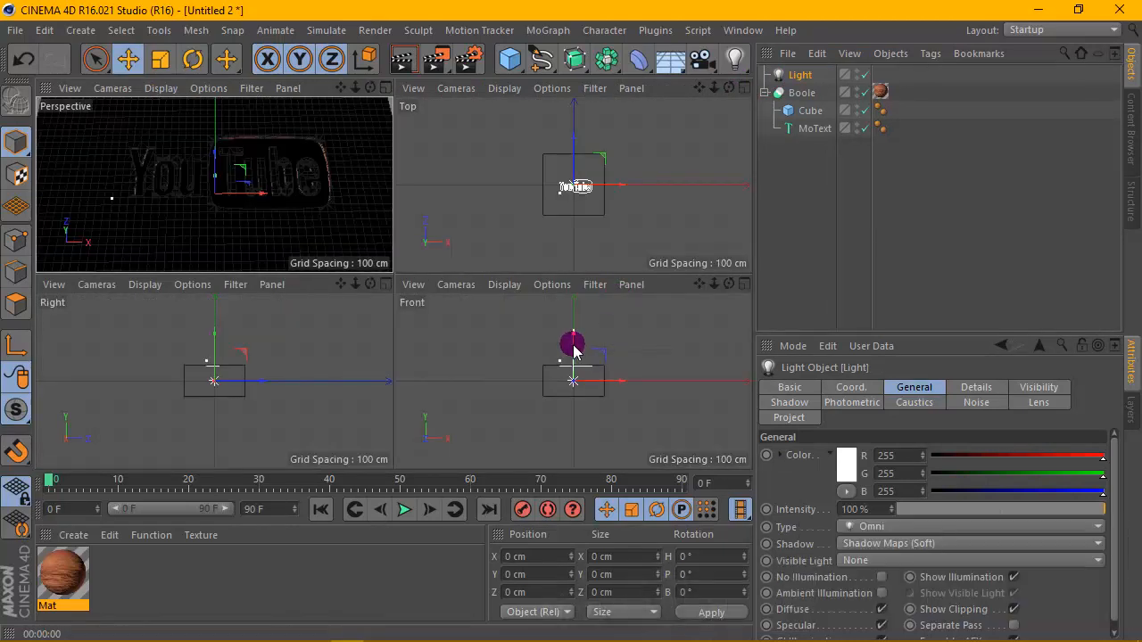
drag(575, 352, 575, 298)
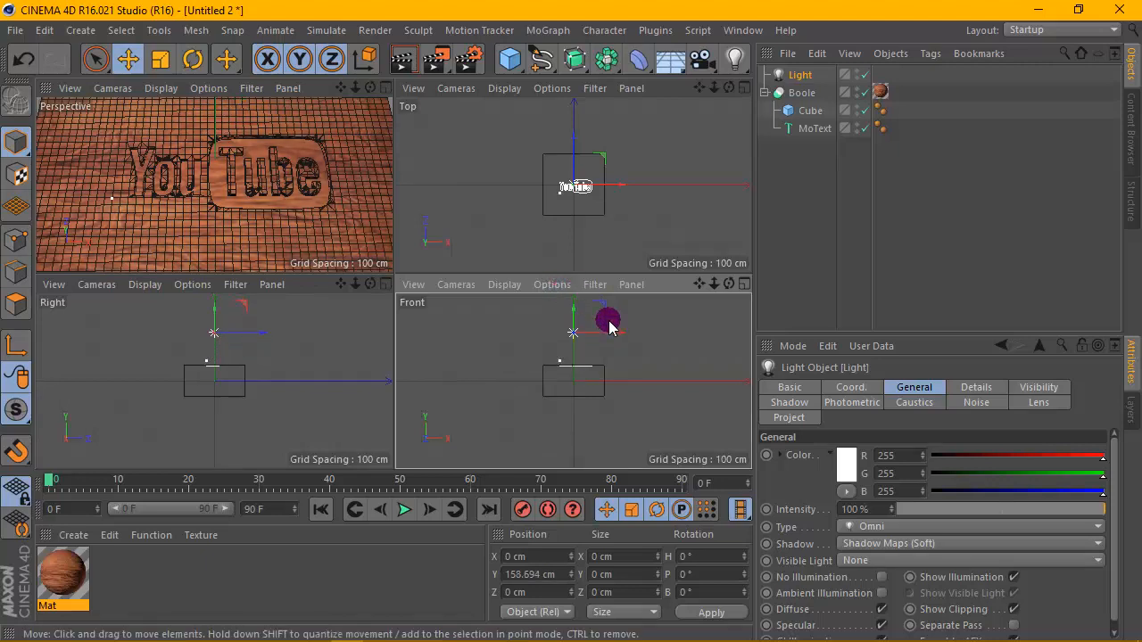
drag(612, 330, 472, 305)
scroll(477, 342, down, 4)
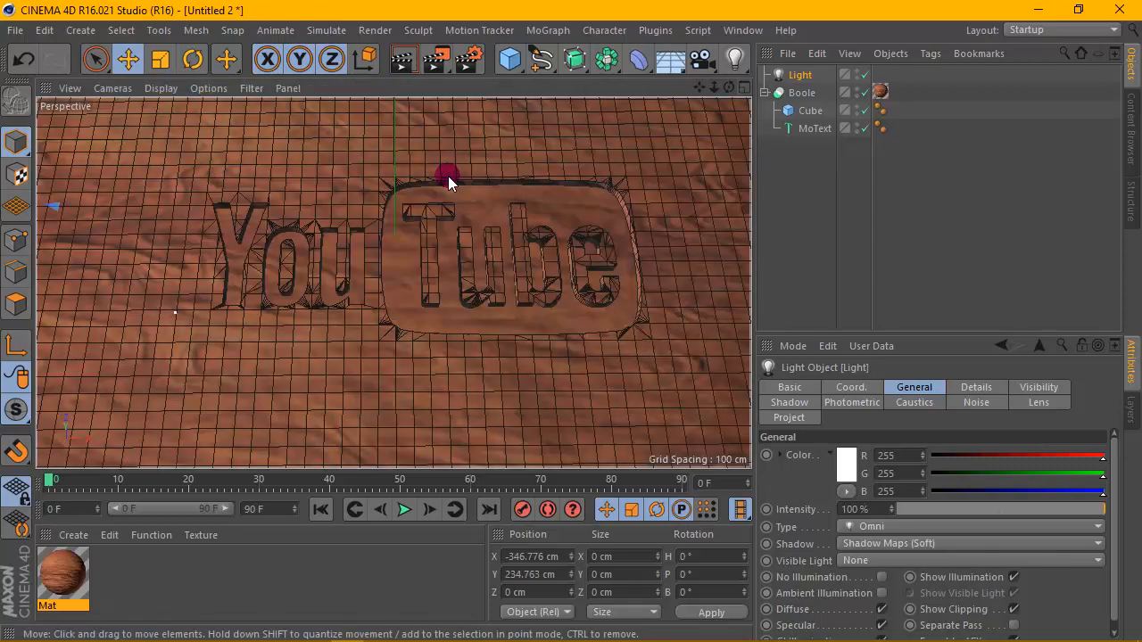
- Render the perspective view, including a closer view of the engraved logo, to check the lighting and shadows
click(404, 64)
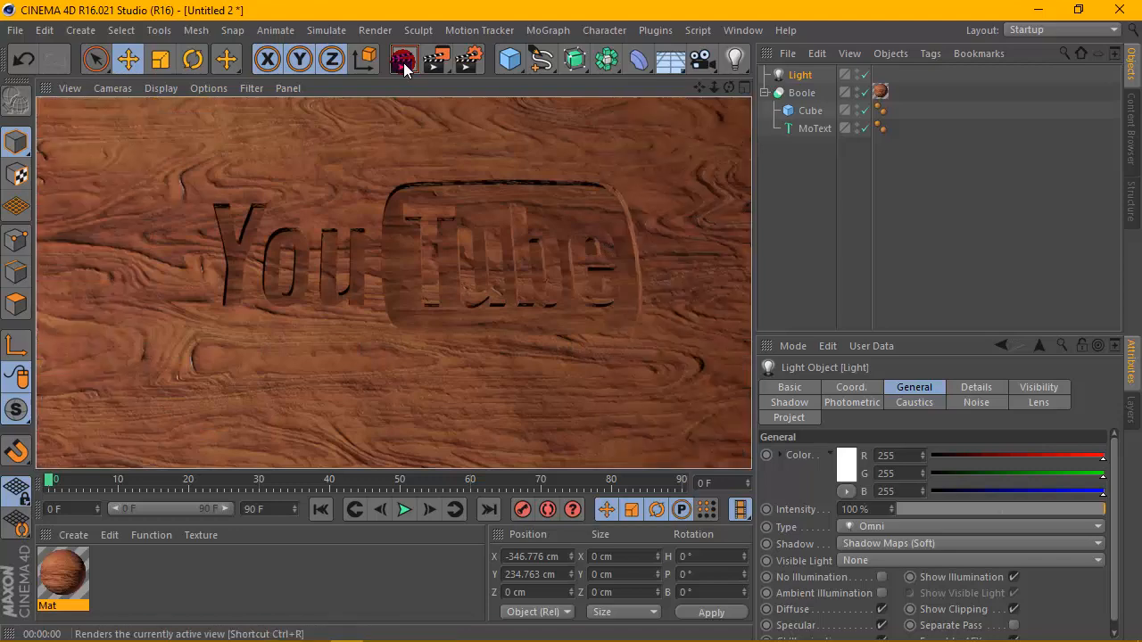
scroll(563, 176, up, 1)
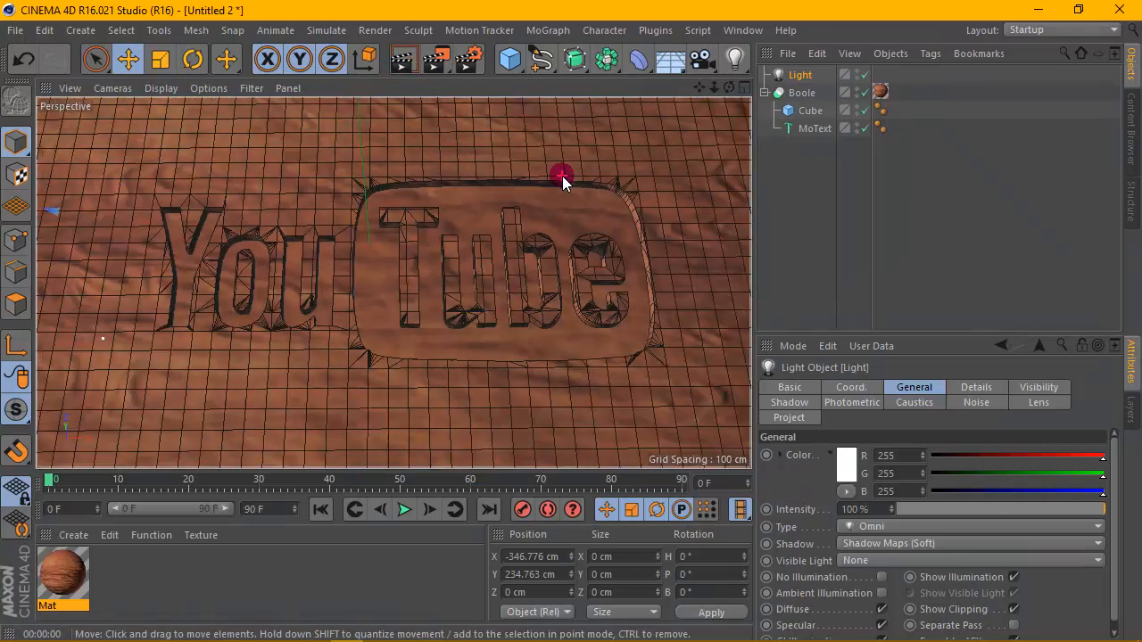
click(403, 60)
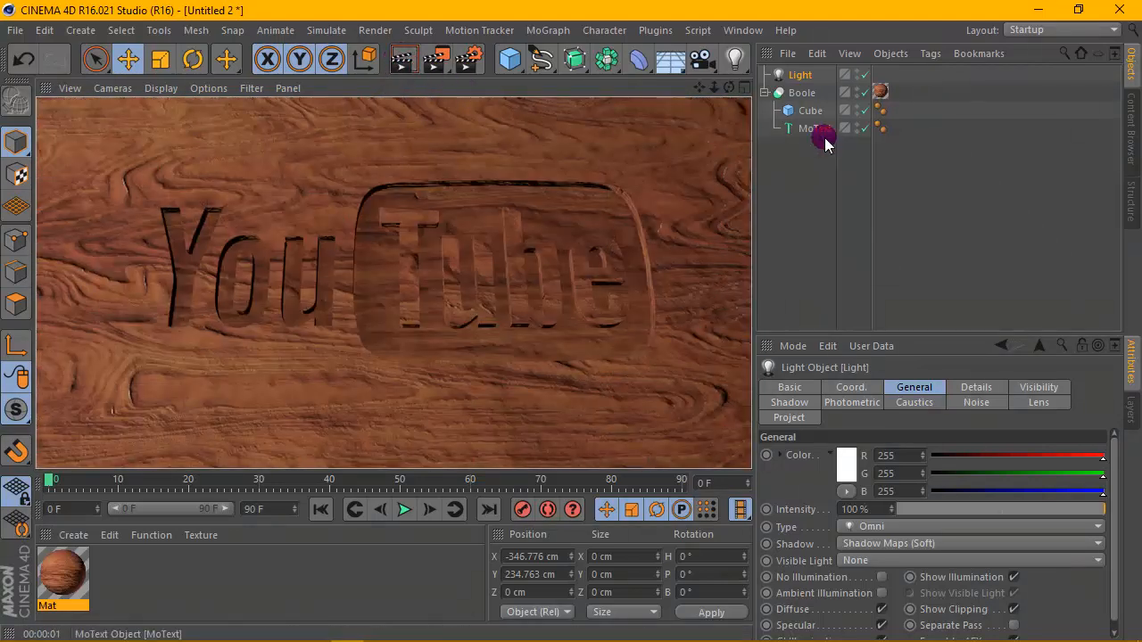
- Lower the MoText slightly to about Y 66.5 cm to deepen the engraving, and render the view from an angle
drag(726, 89, 392, 282)
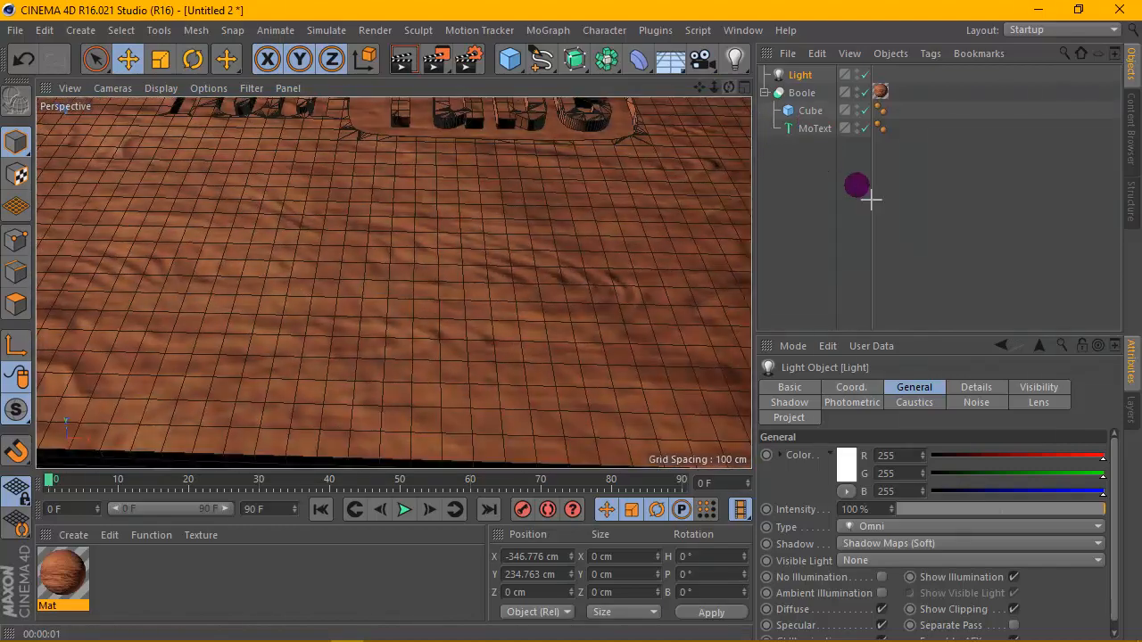
click(857, 186)
drag(699, 84, 394, 283)
drag(729, 87, 392, 282)
click(789, 133)
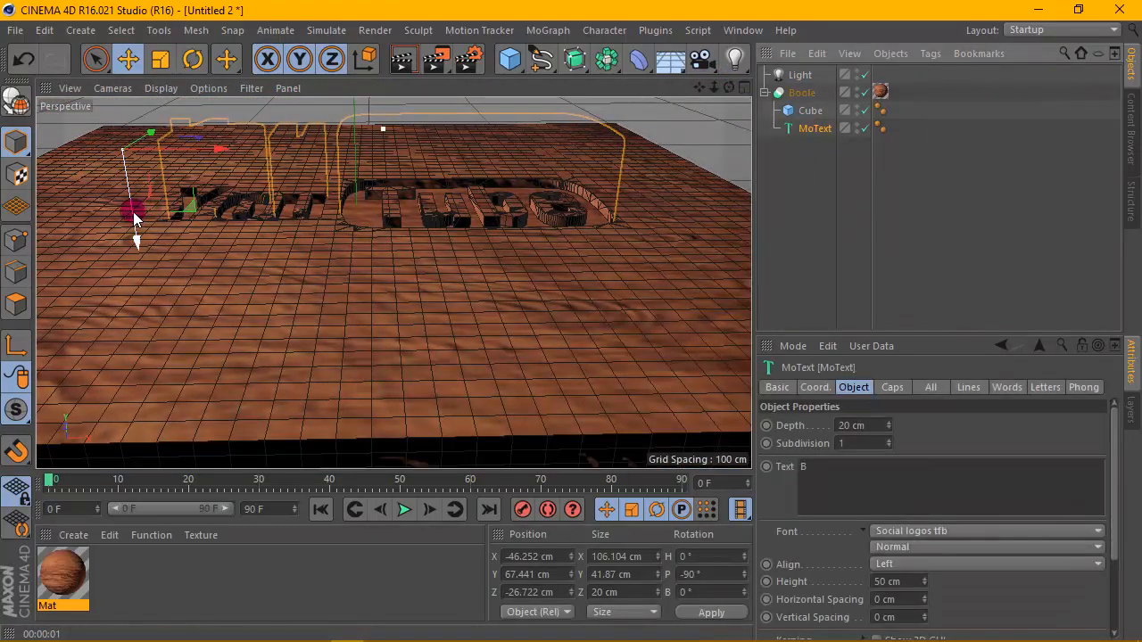
drag(132, 212, 135, 216)
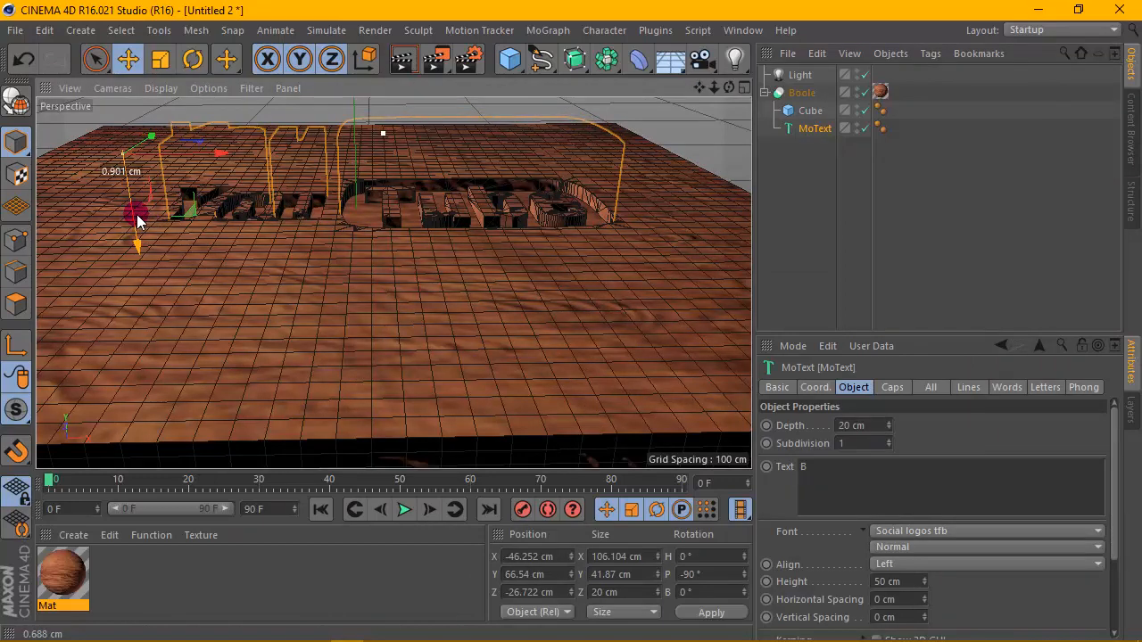
mouse_move(729, 87)
mouse_down()
mouse_move(392, 282)
mouse_move(732, 92)
mouse_up()
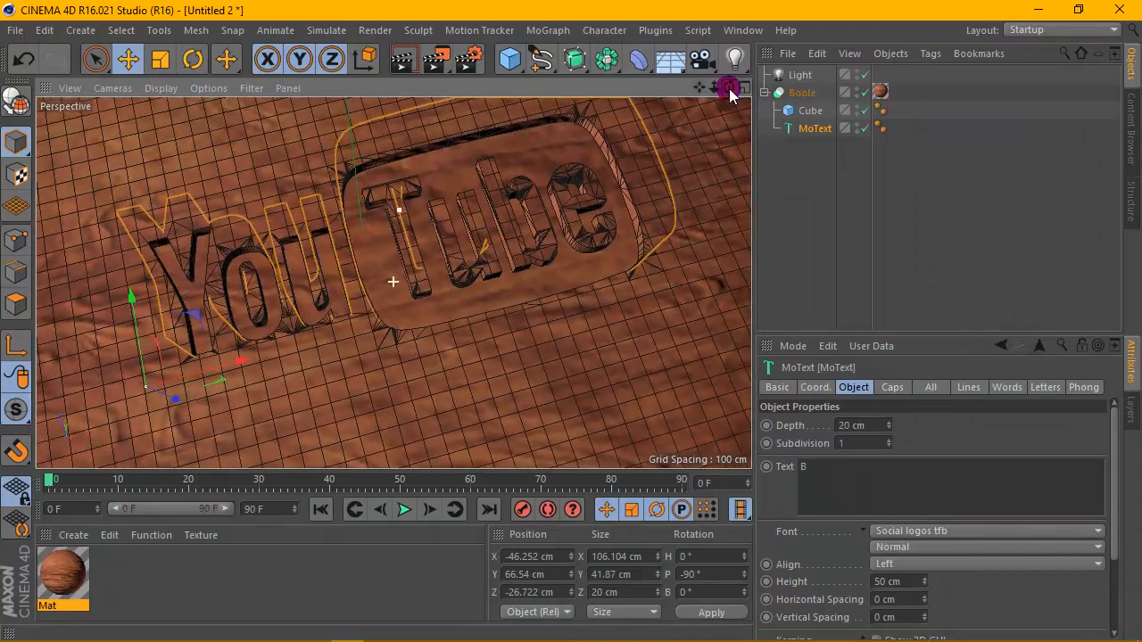
click(402, 60)
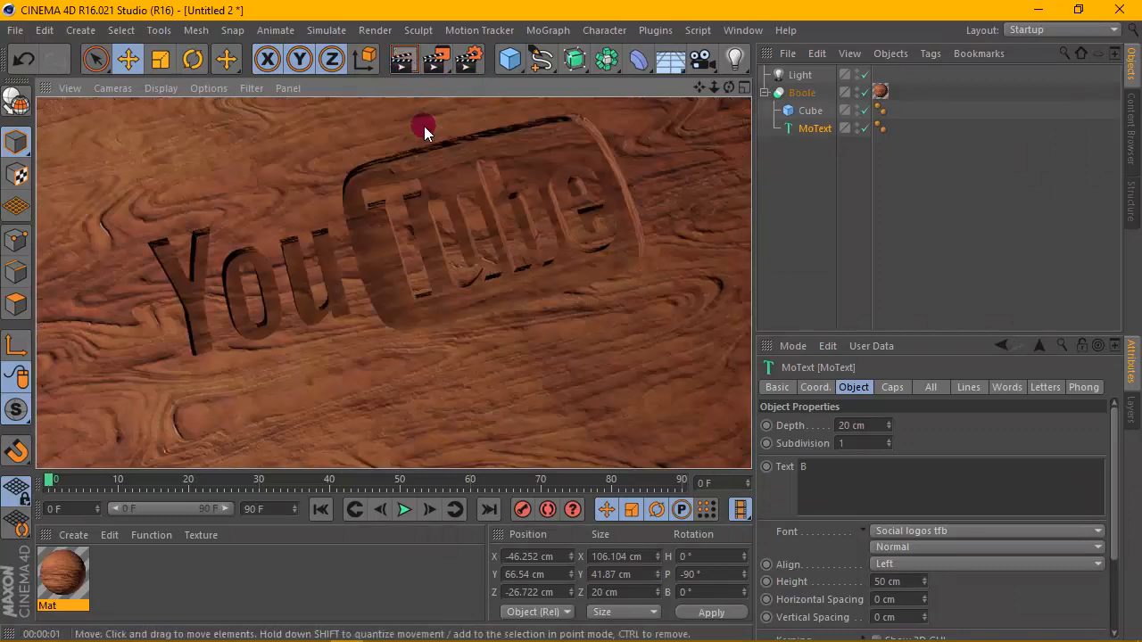
- Reposition the light to about X -352 cm and Y 209 cm, and render the perspective view
click(738, 88)
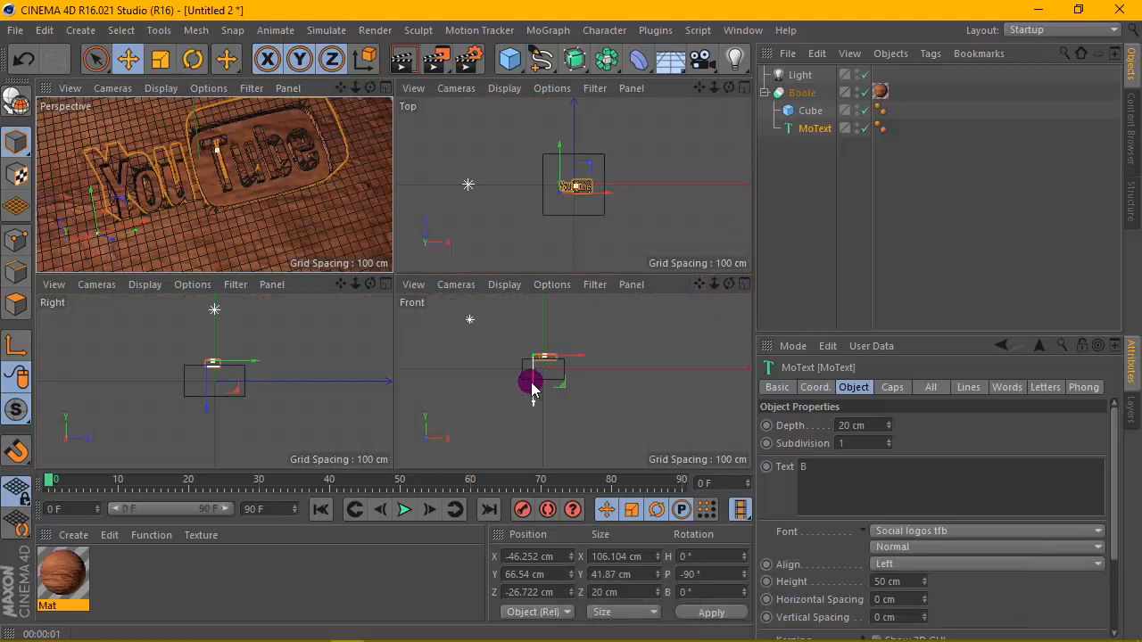
click(531, 385)
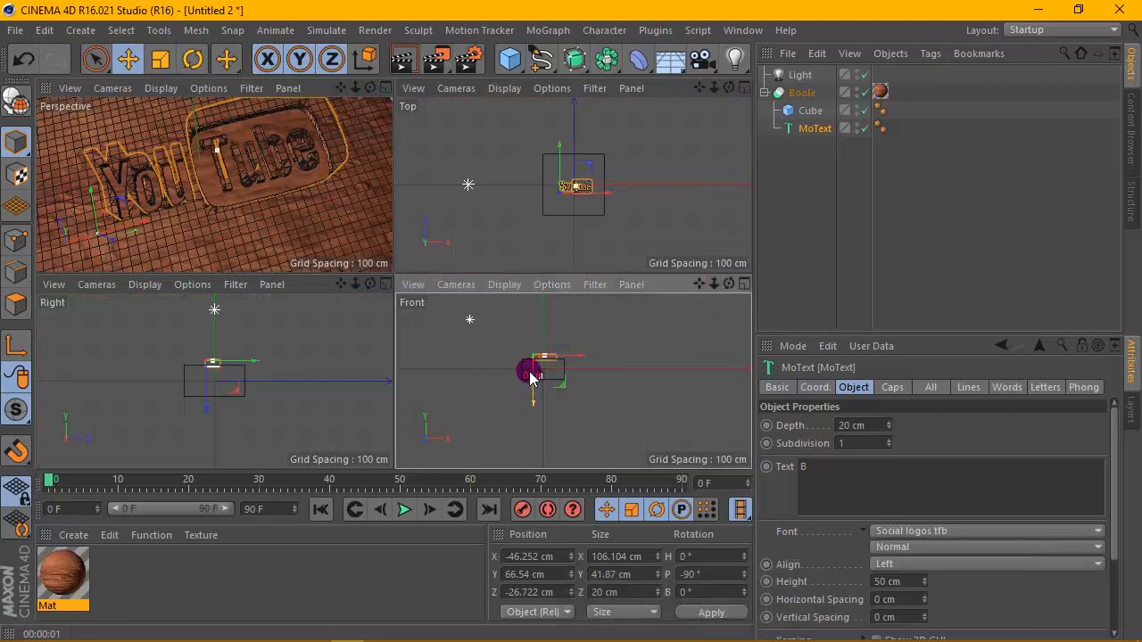
click(794, 78)
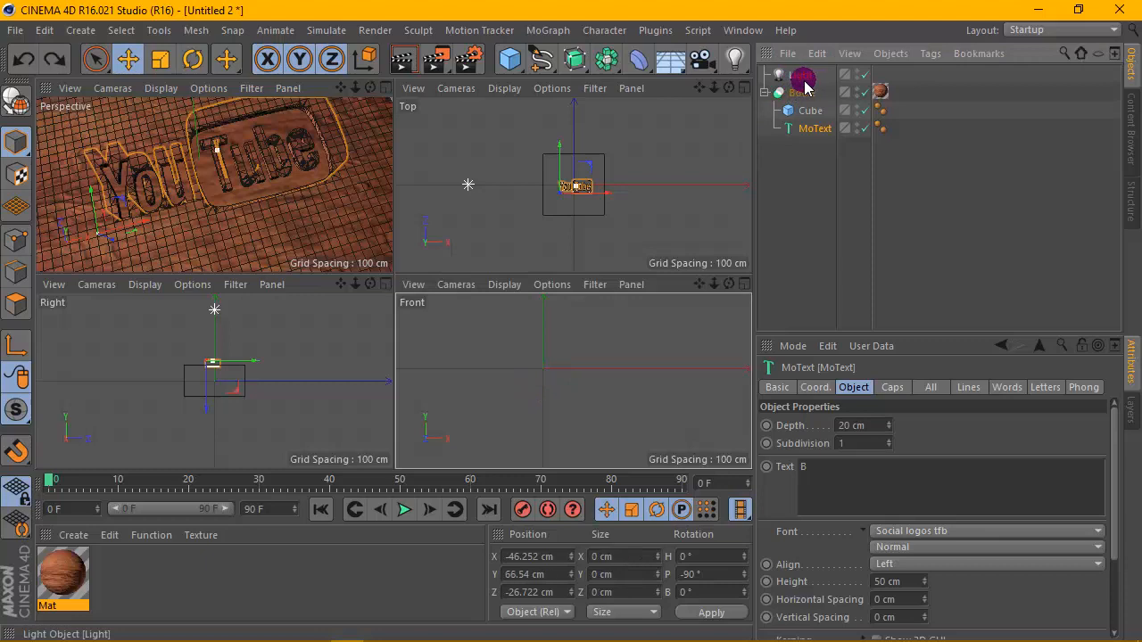
click(801, 76)
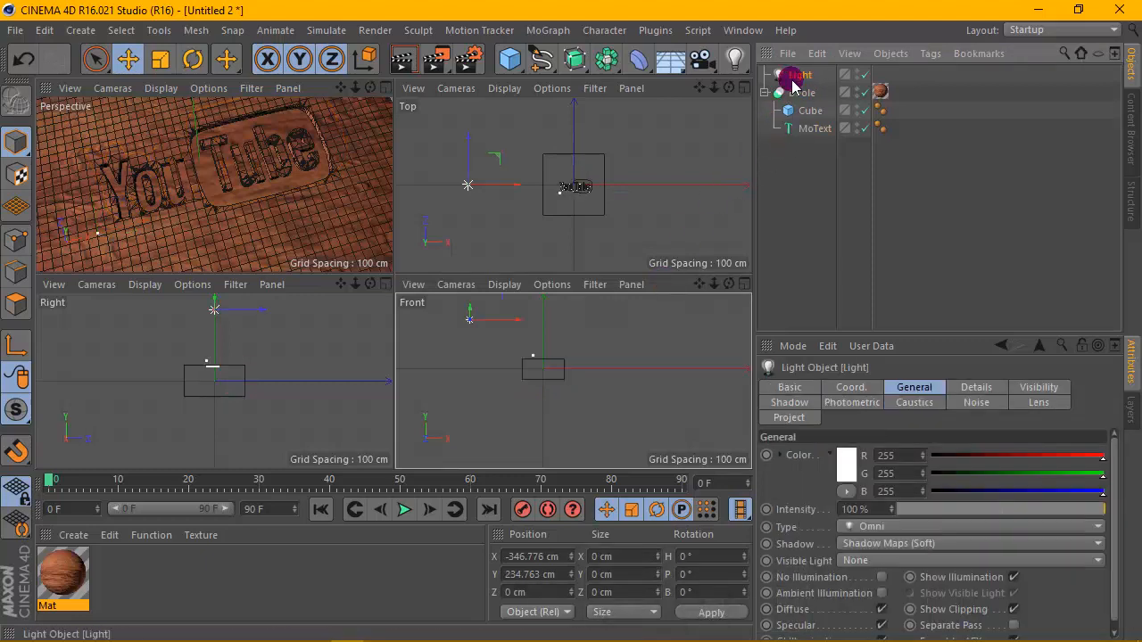
drag(521, 315, 524, 326)
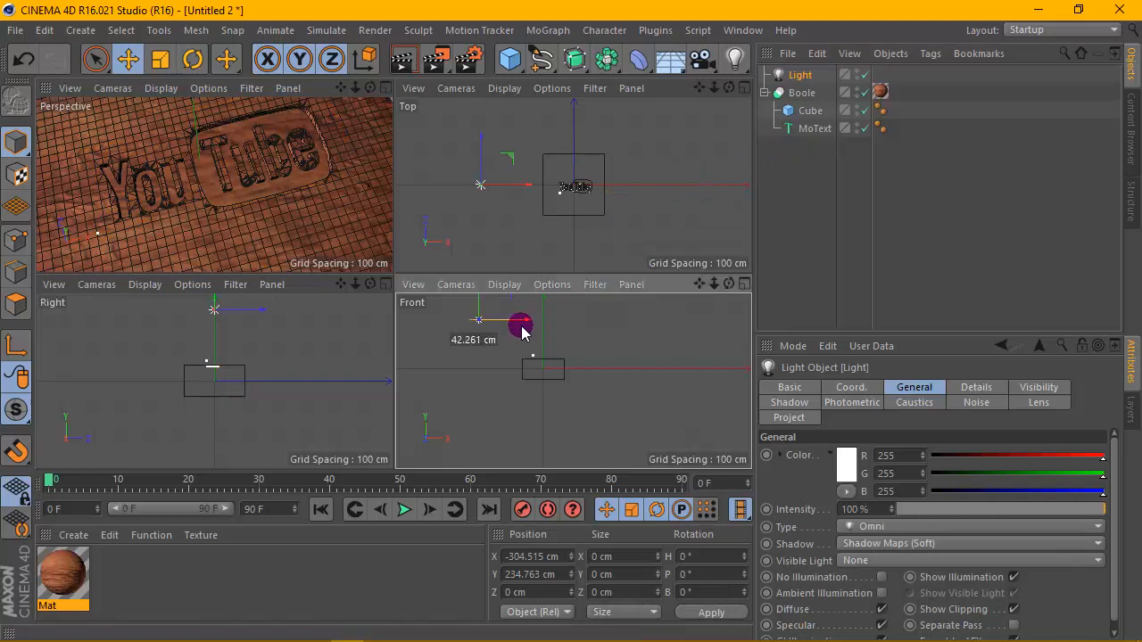
drag(695, 286, 520, 366)
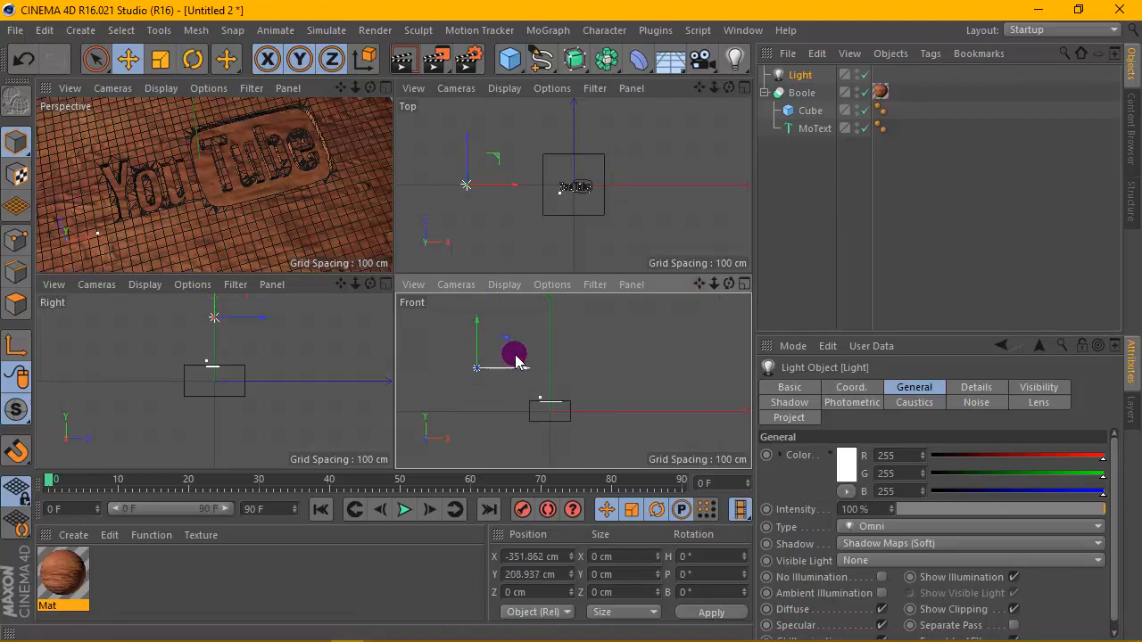
click(386, 87)
click(402, 69)
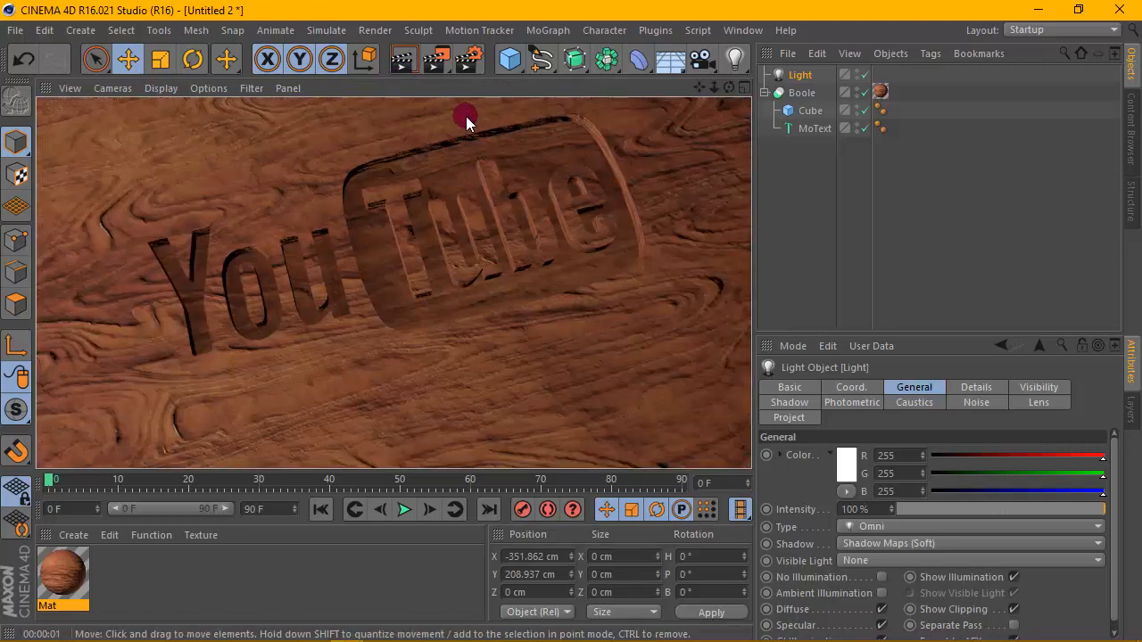
- Add the Ambient Occlusion effect to the render settings
click(467, 62)
click(54, 328)
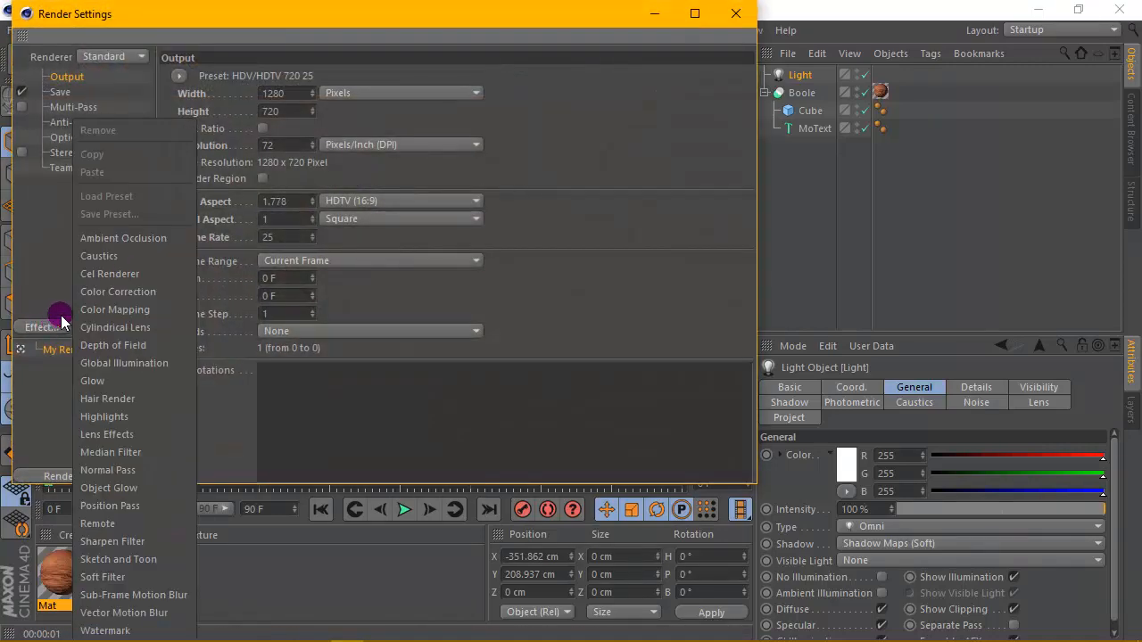
click(127, 234)
- Add Global Illumination with the Irradiance Cache Record Density set to Low, and render a closer view of the logo
click(40, 326)
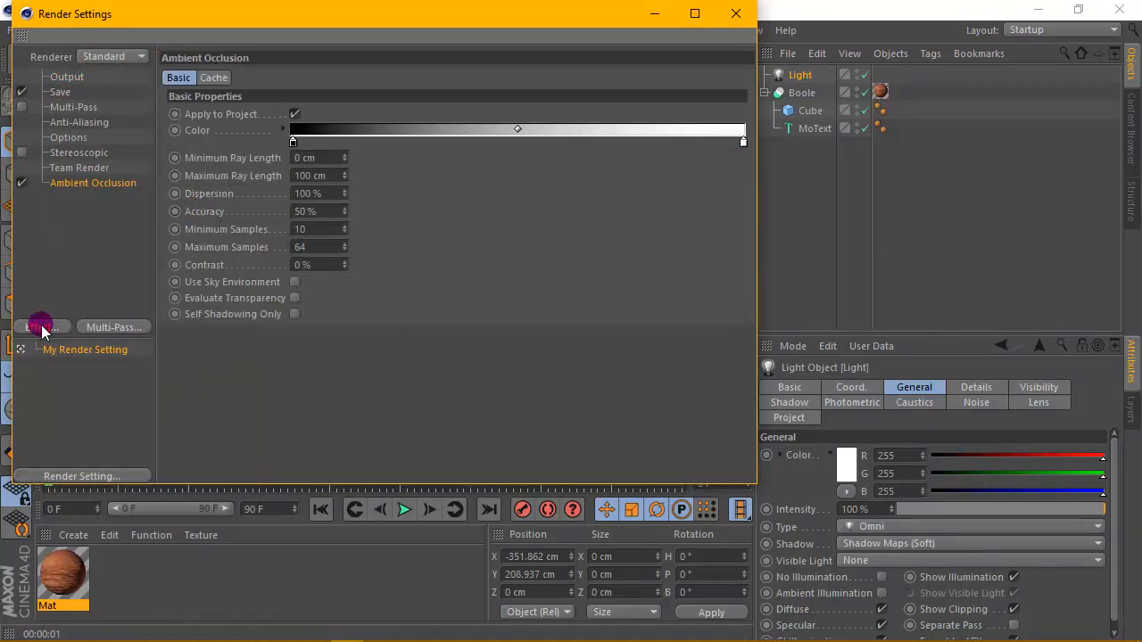
click(89, 362)
click(306, 78)
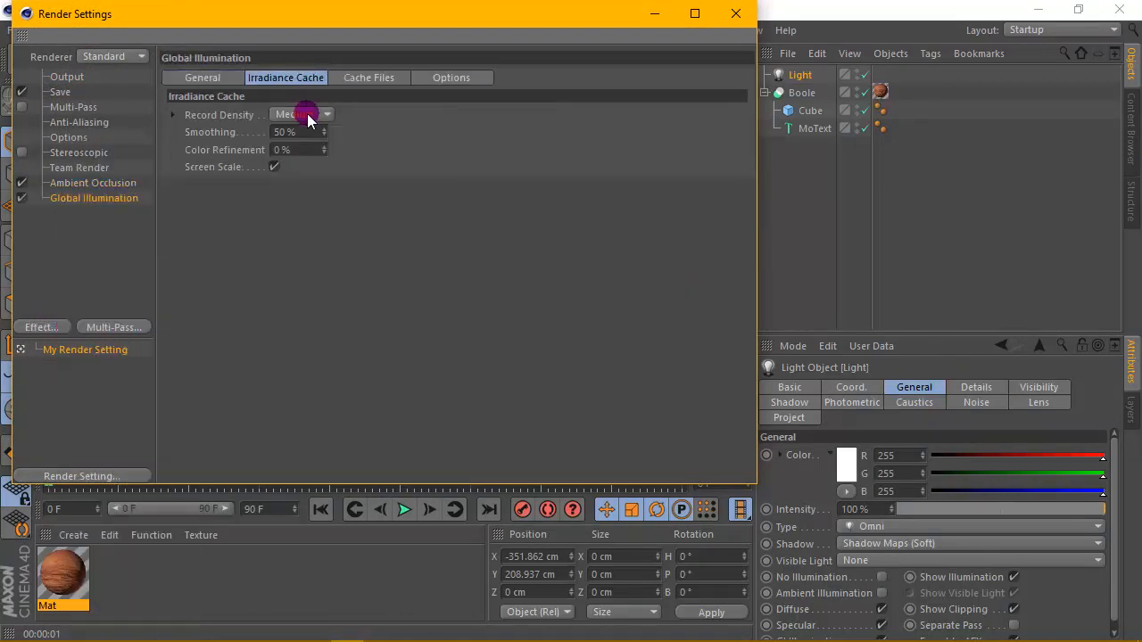
click(308, 113)
click(293, 167)
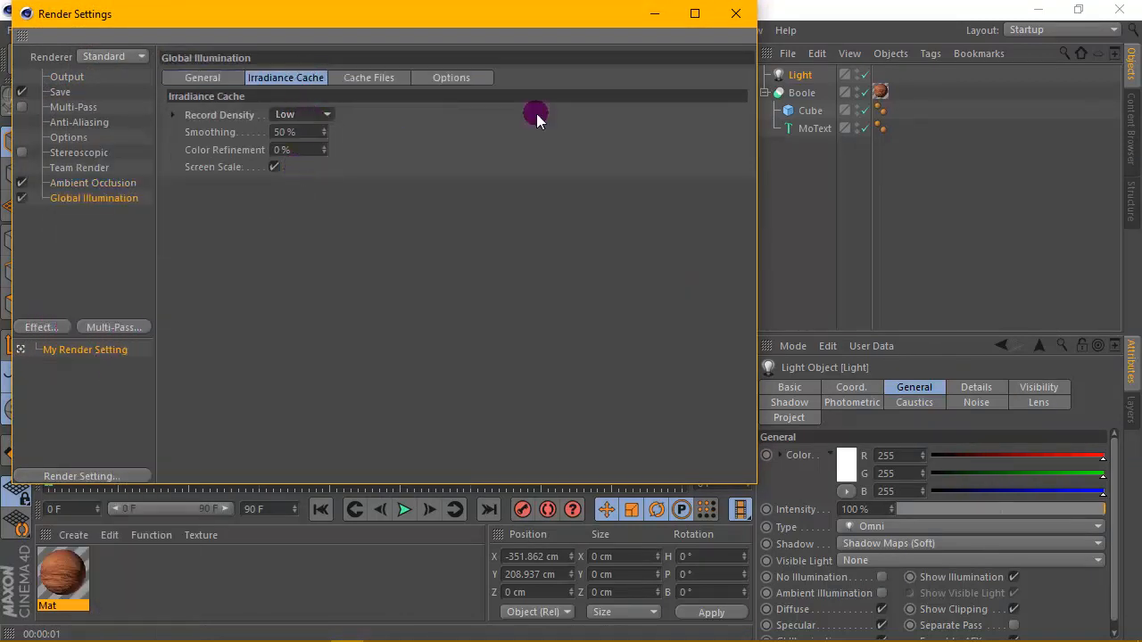
click(735, 13)
drag(702, 87, 707, 115)
click(400, 57)
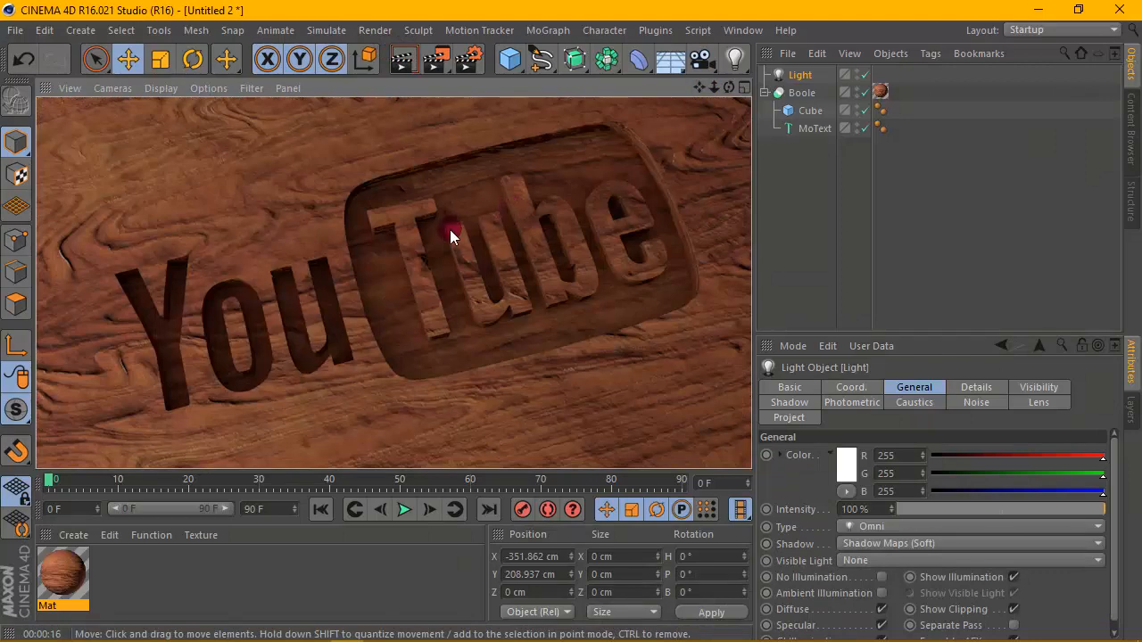
- Convert the Cube inside the Boole into an editable polygon object
click(803, 113)
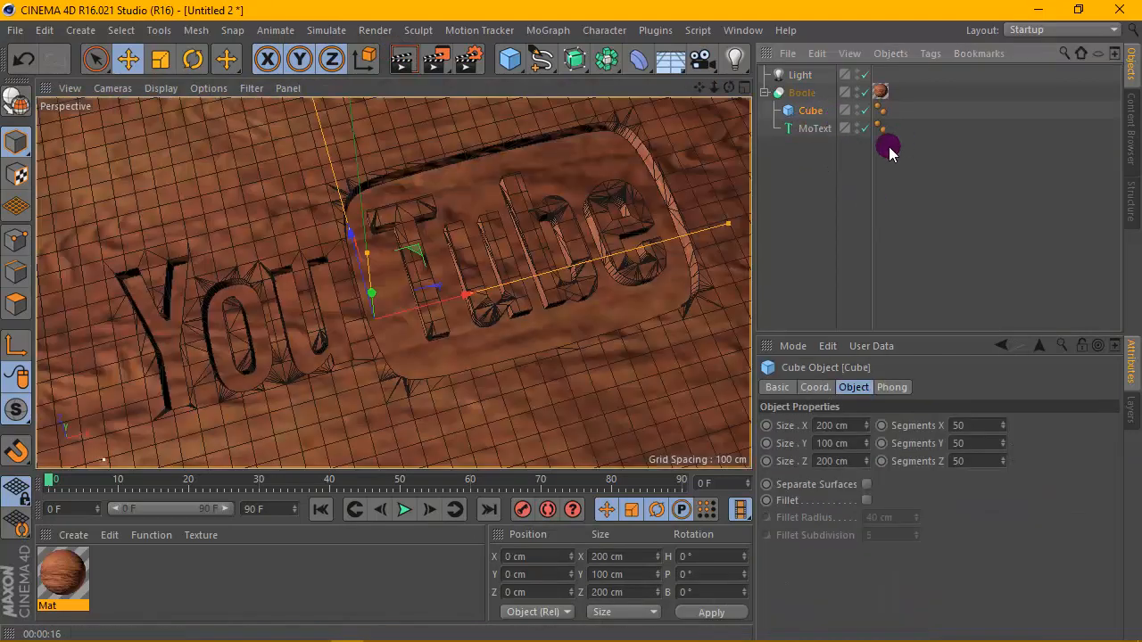
click(17, 100)
click(859, 181)
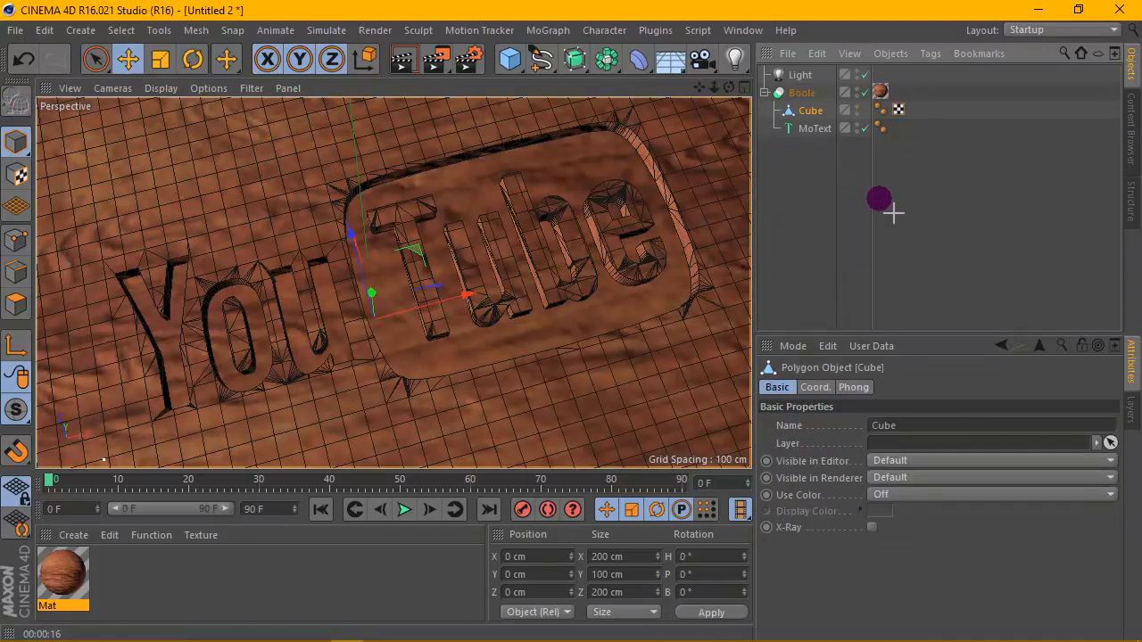
- Add a second Omni light and set its shadow to Shadow Maps (Soft)
drag(729, 87, 731, 55)
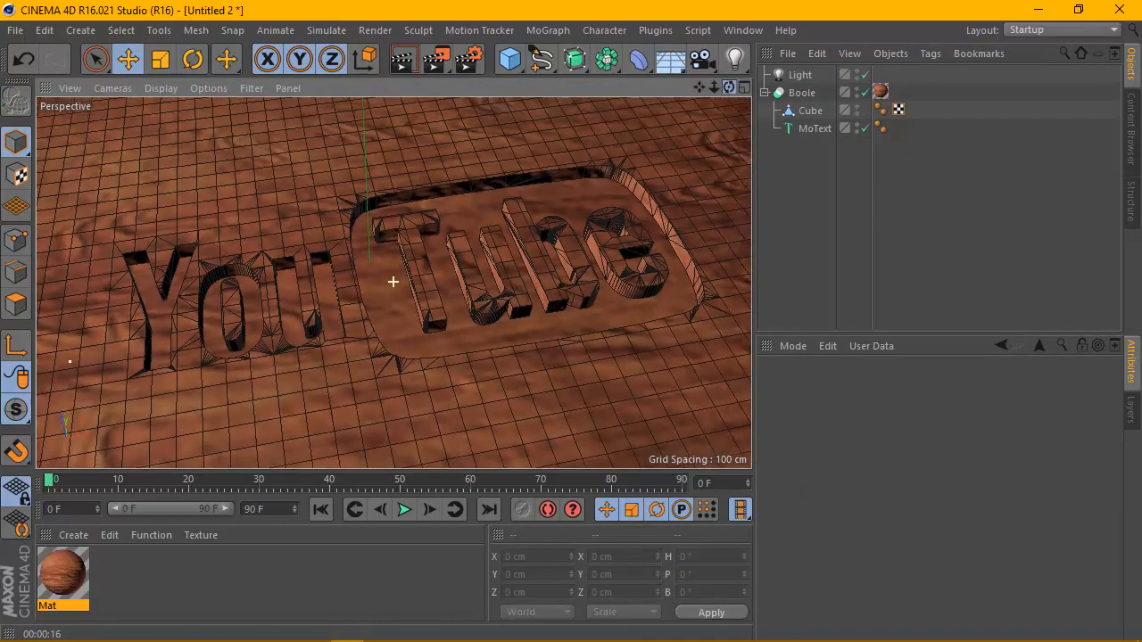
scroll(449, 199, down, 10)
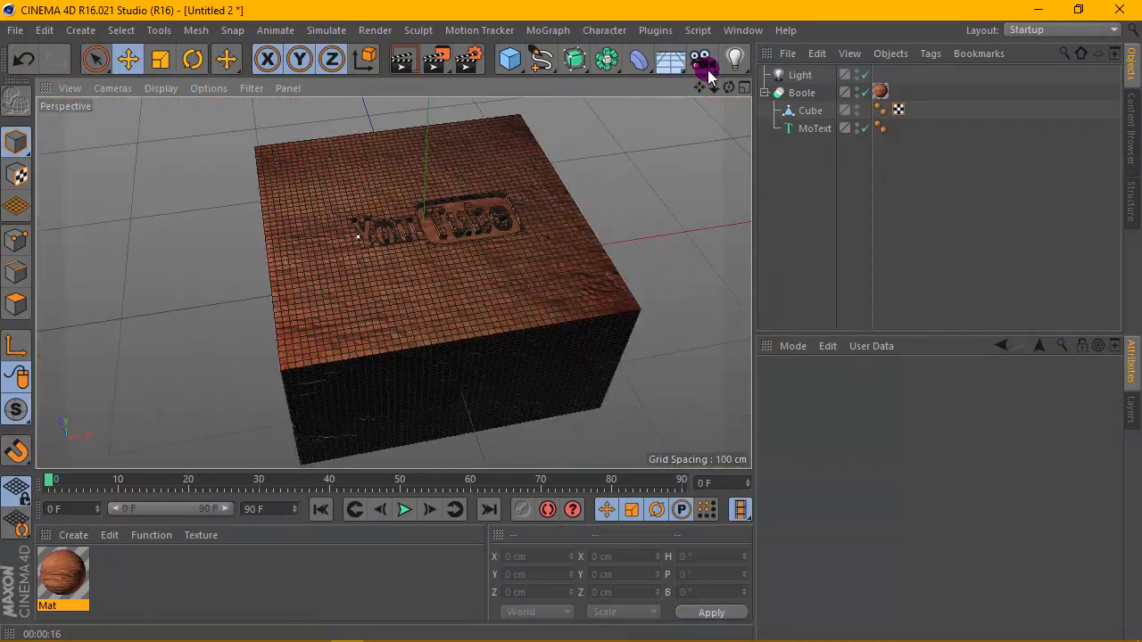
drag(735, 59, 764, 81)
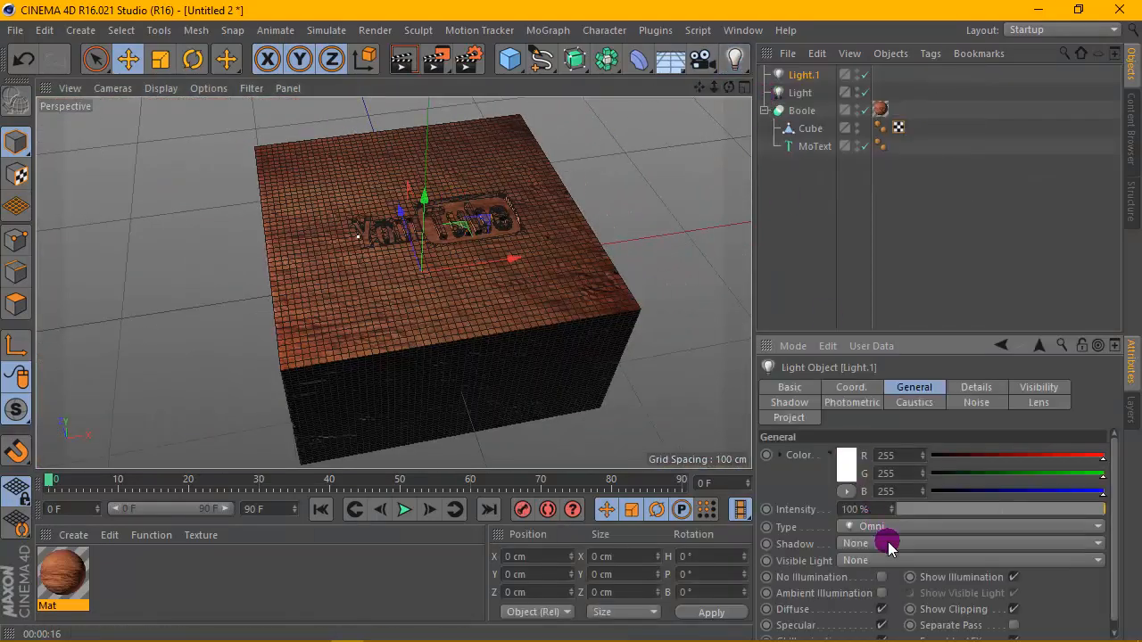
click(890, 544)
click(903, 572)
- Raise the second light above the cube's top face and move it past the side opposite the first light, to about X 117 cm
click(436, 200)
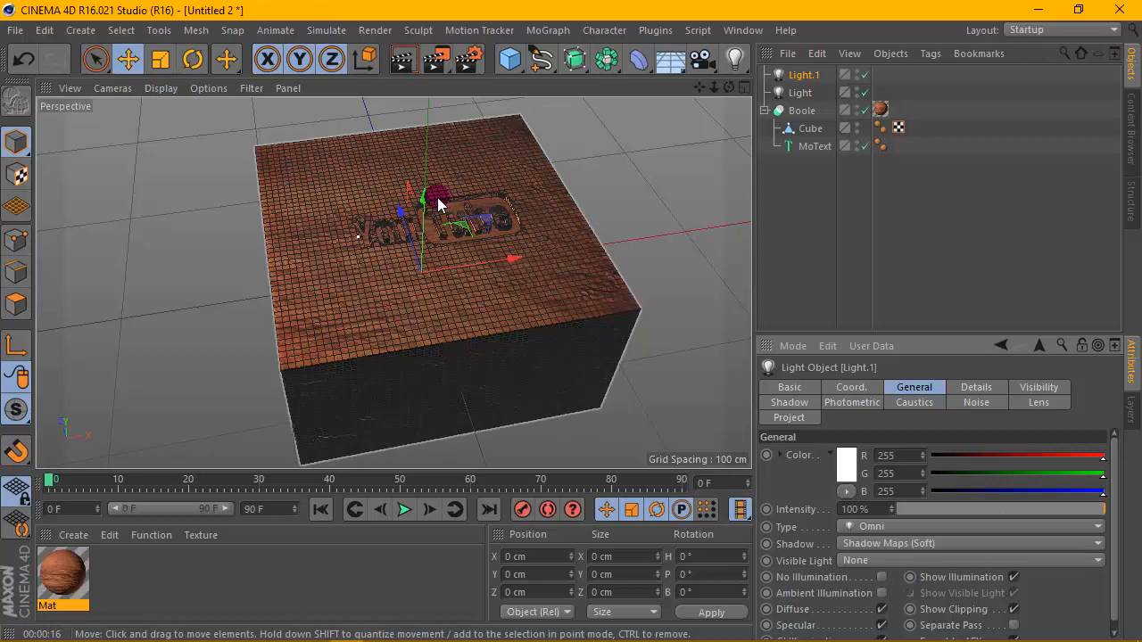
drag(438, 203, 416, 107)
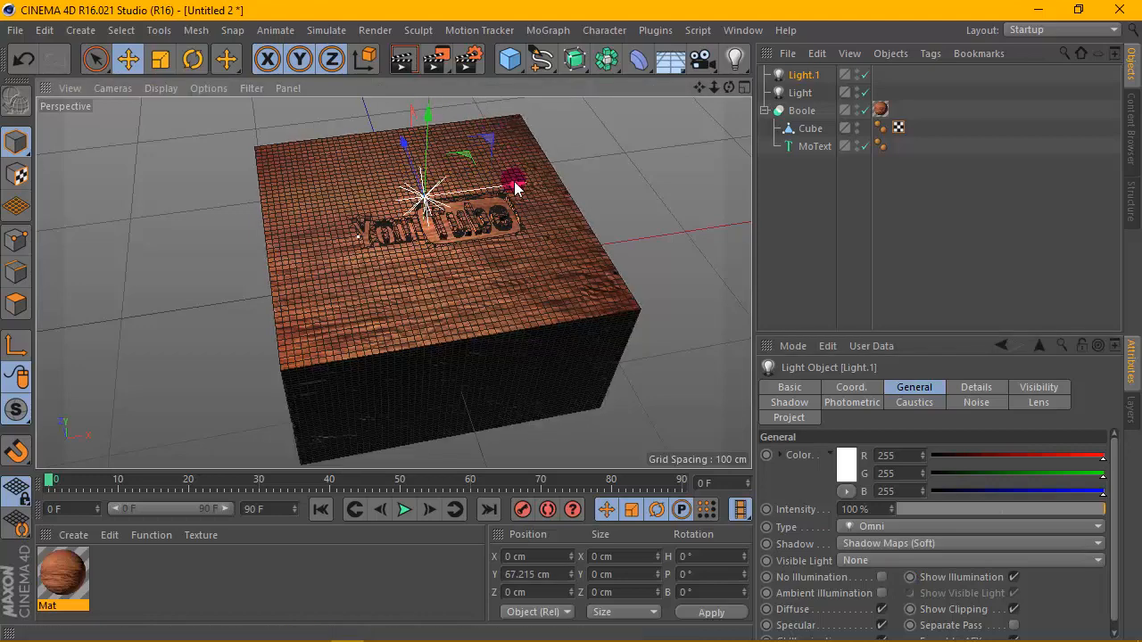
drag(516, 187, 683, 173)
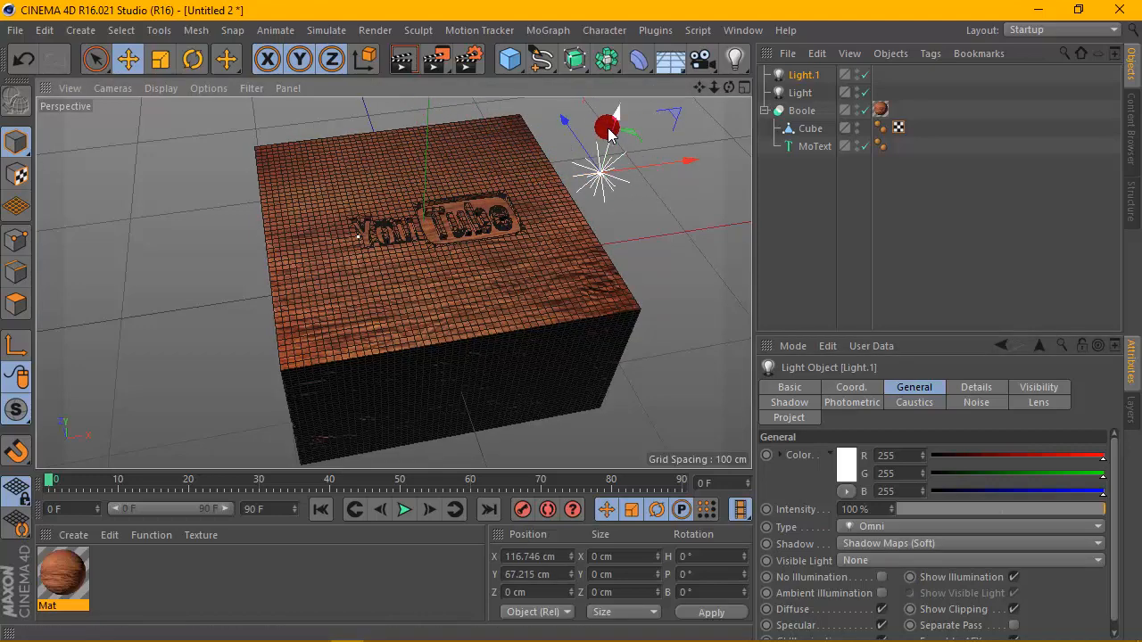
drag(608, 130, 610, 116)
scroll(510, 133, up, 8)
click(855, 235)
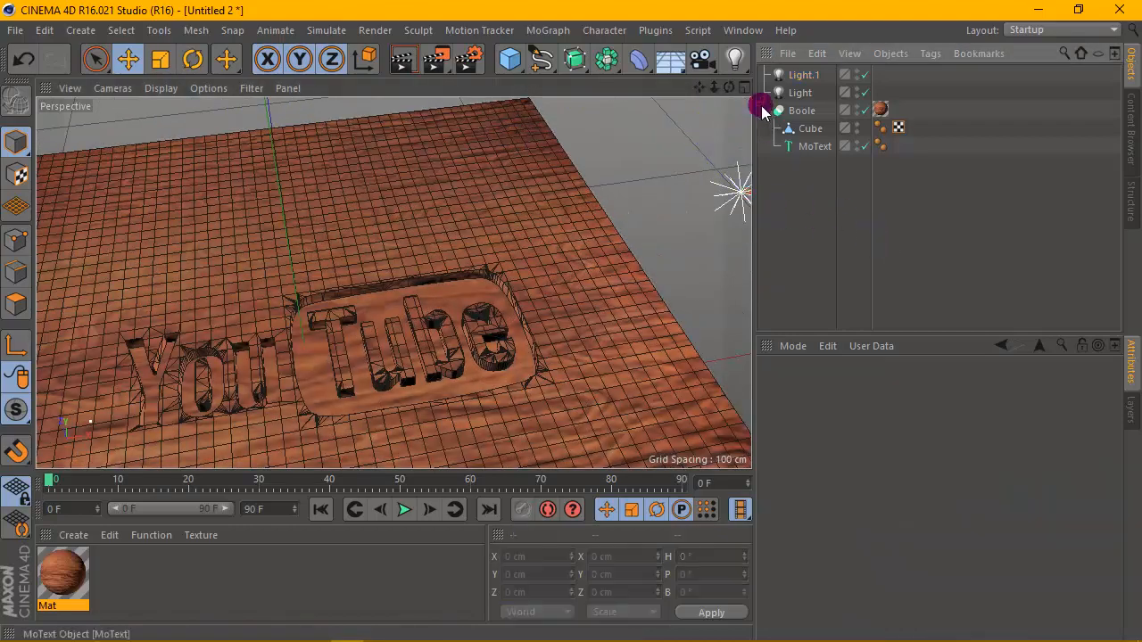
- Move the MoText inside the Boole along X to about -53 cm and render a closer view of the engraved logo
drag(702, 86, 485, 237)
click(804, 131)
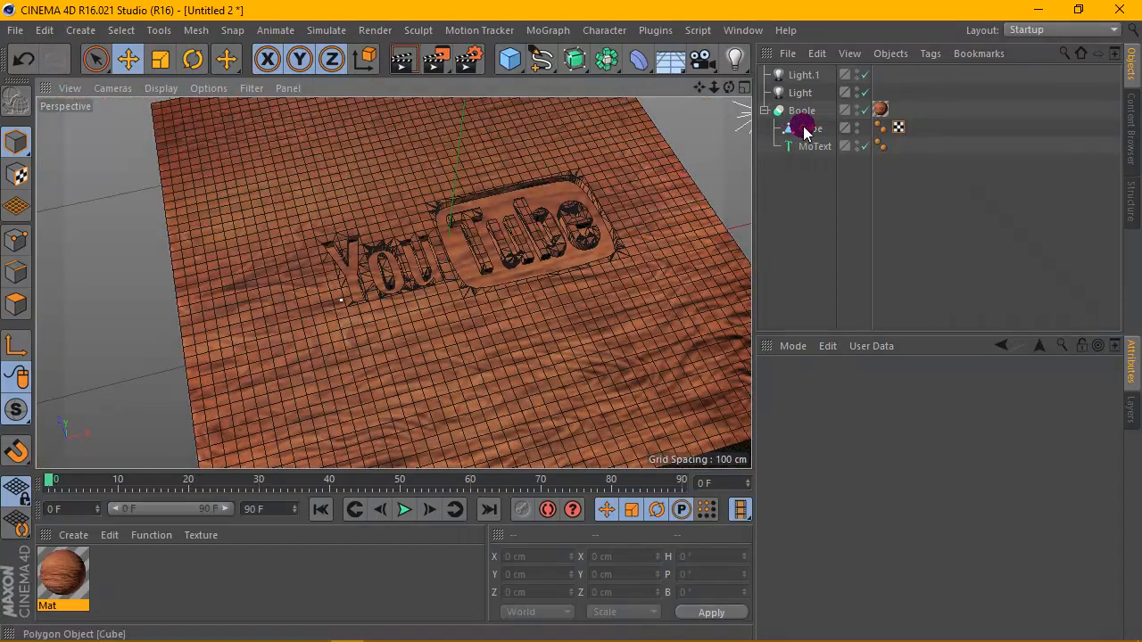
click(805, 147)
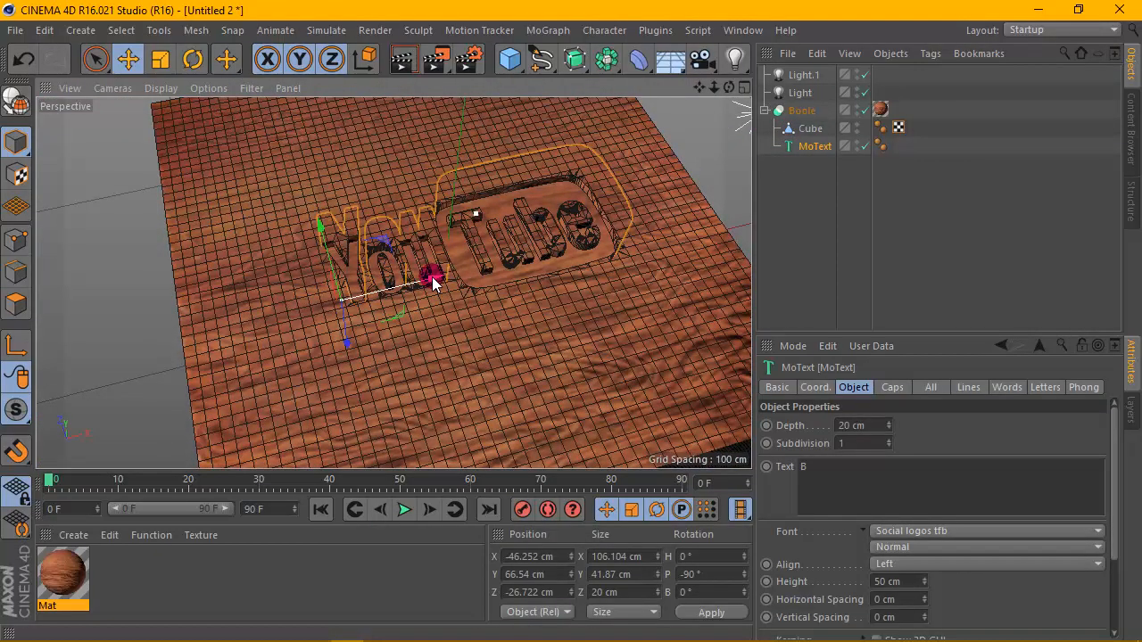
mouse_move(433, 282)
mouse_down()
mouse_move(415, 278)
mouse_move(484, 205)
mouse_move(678, 105)
mouse_move(741, 158)
mouse_move(676, 173)
mouse_move(752, 174)
mouse_move(681, 178)
mouse_move(713, 182)
mouse_up()
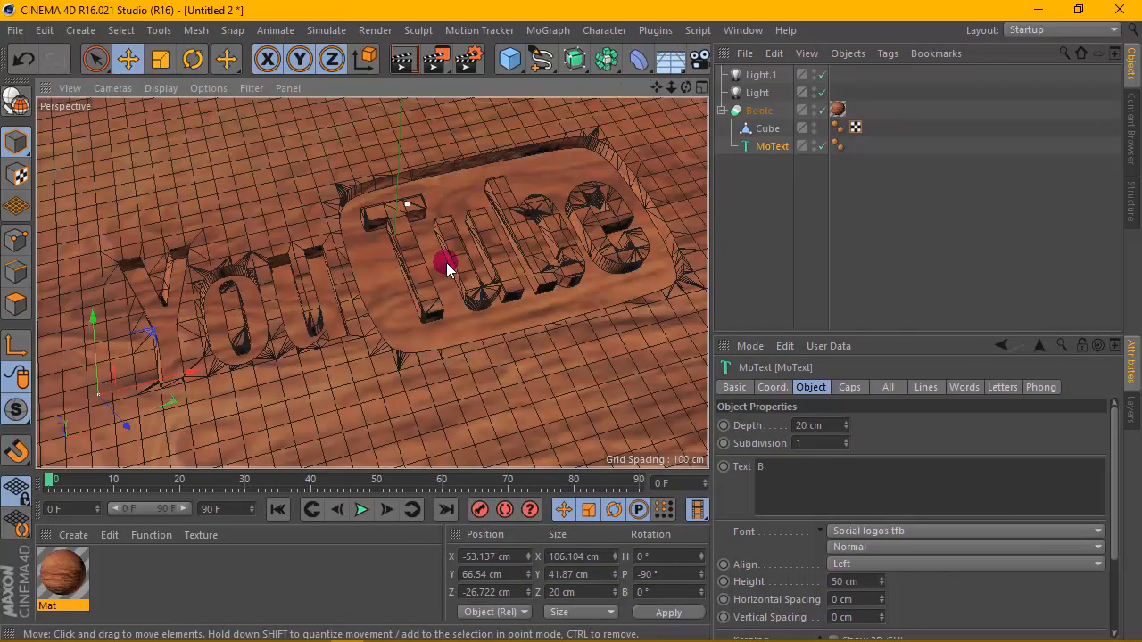
click(402, 60)
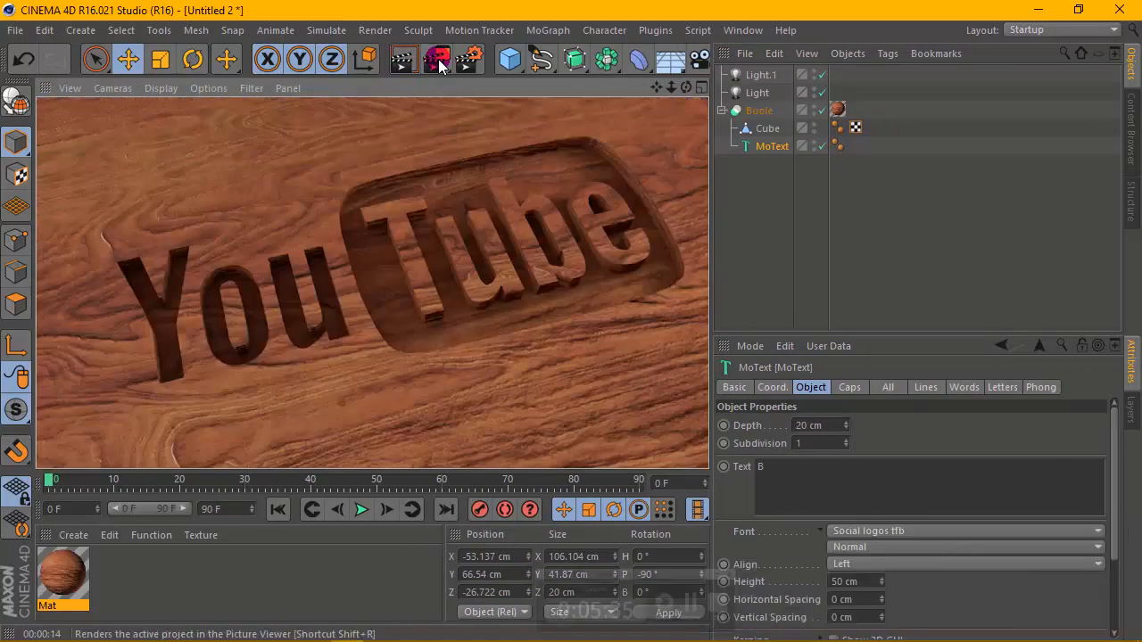
click(478, 268)
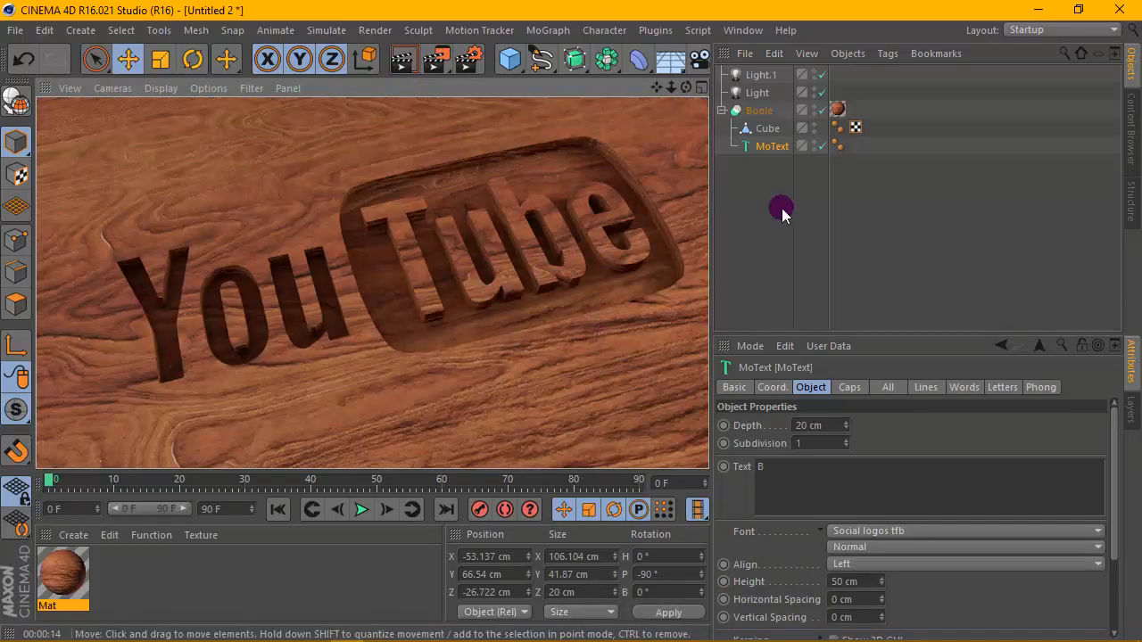
- Change the MoText's font to mickey m tfb
click(770, 146)
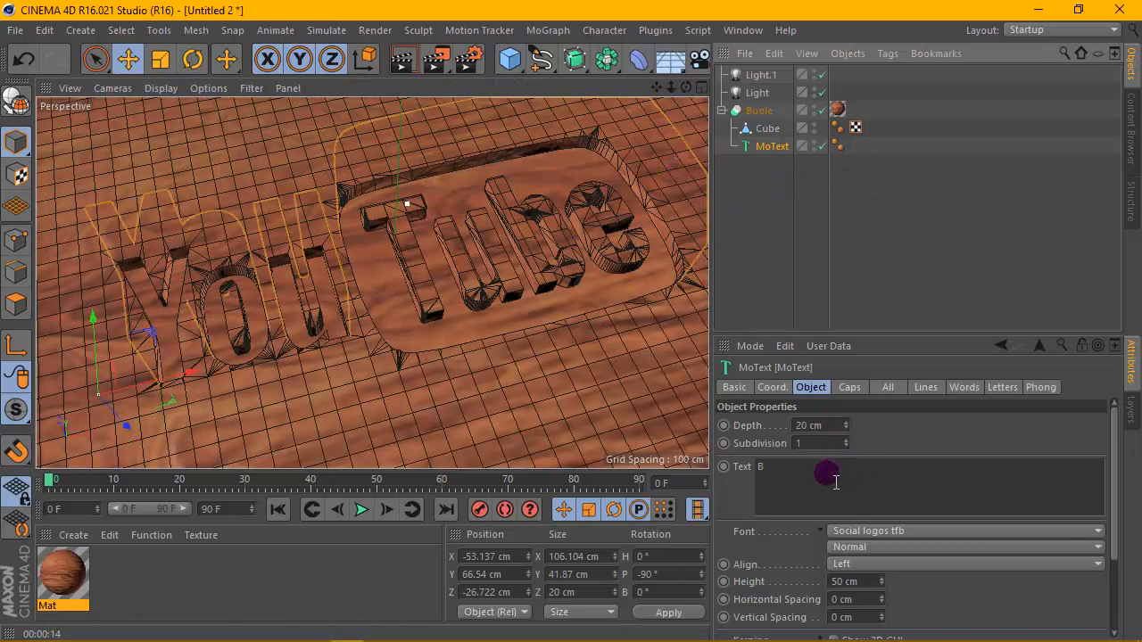
double_click(778, 467)
click(1031, 531)
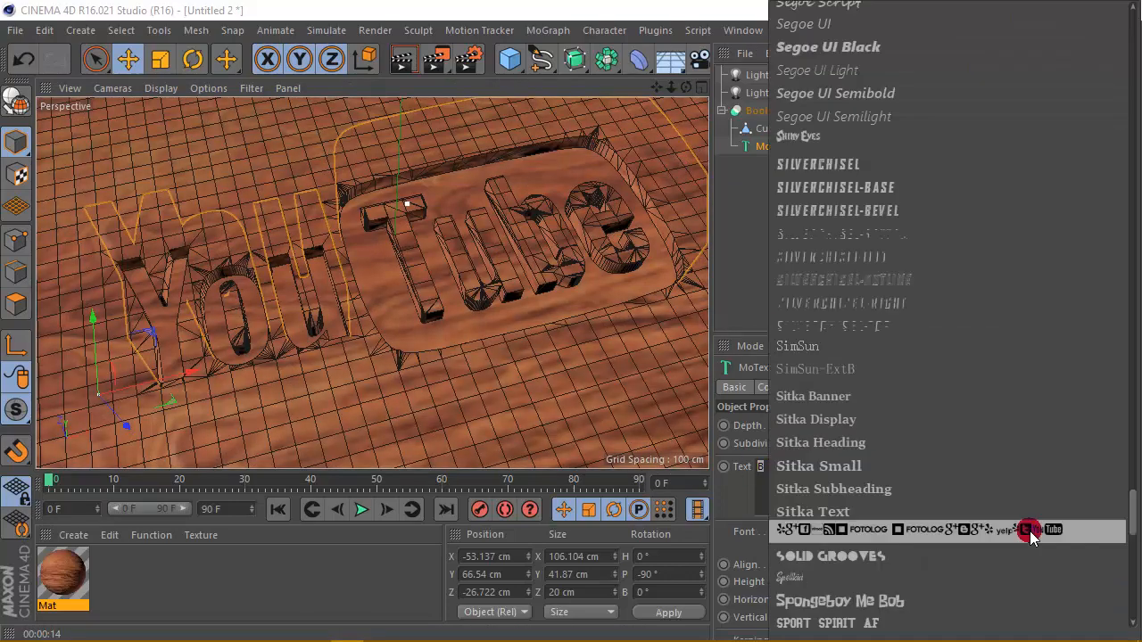
scroll(1028, 526, down, 6)
scroll(1025, 520, up, 20)
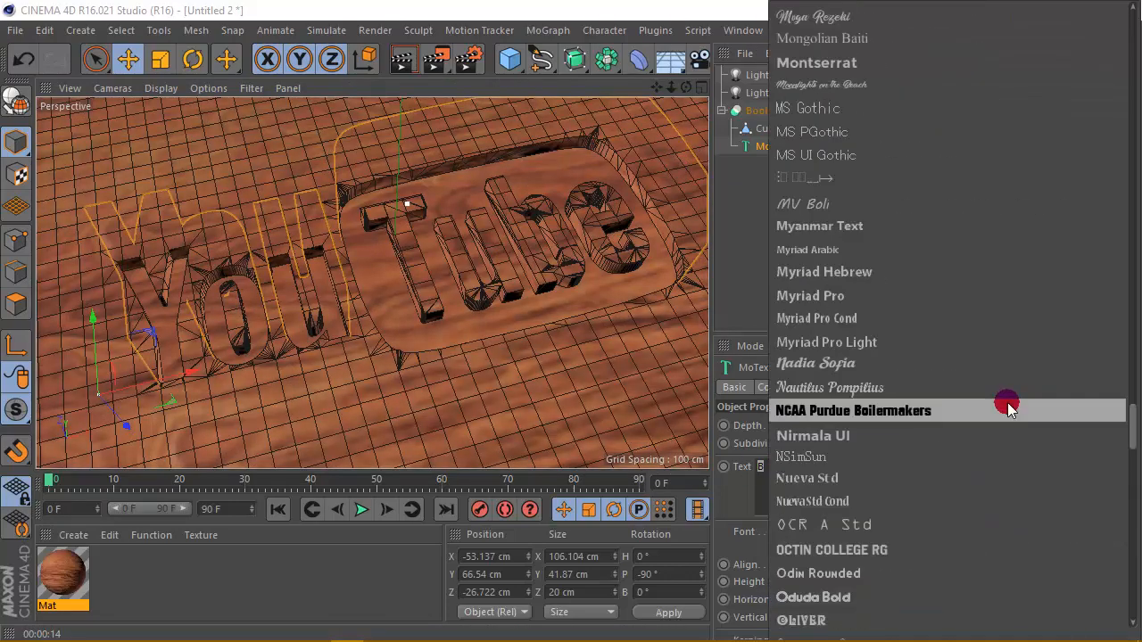
scroll(1006, 406, up, 10)
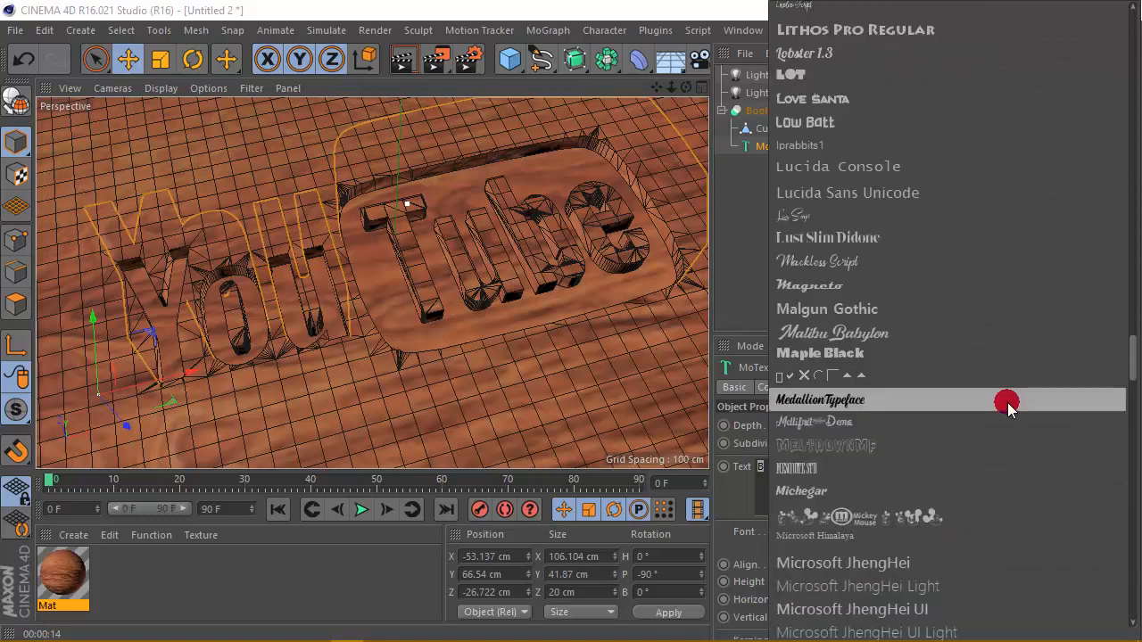
click(883, 517)
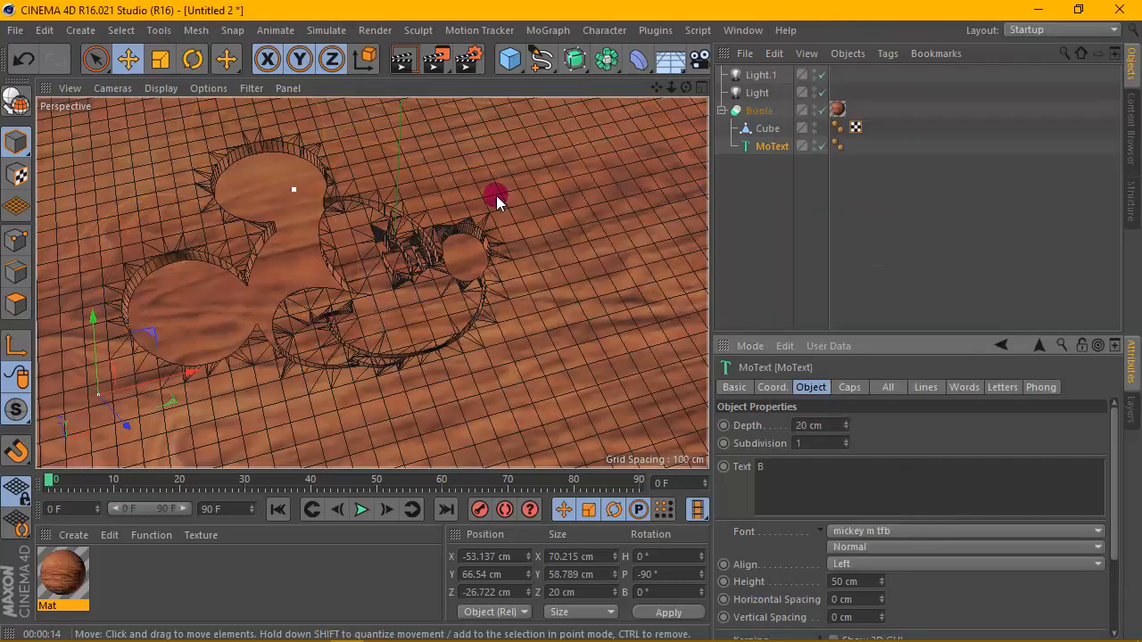
- Set the MoText's text to A to try another character of the symbol font
double_click(829, 485)
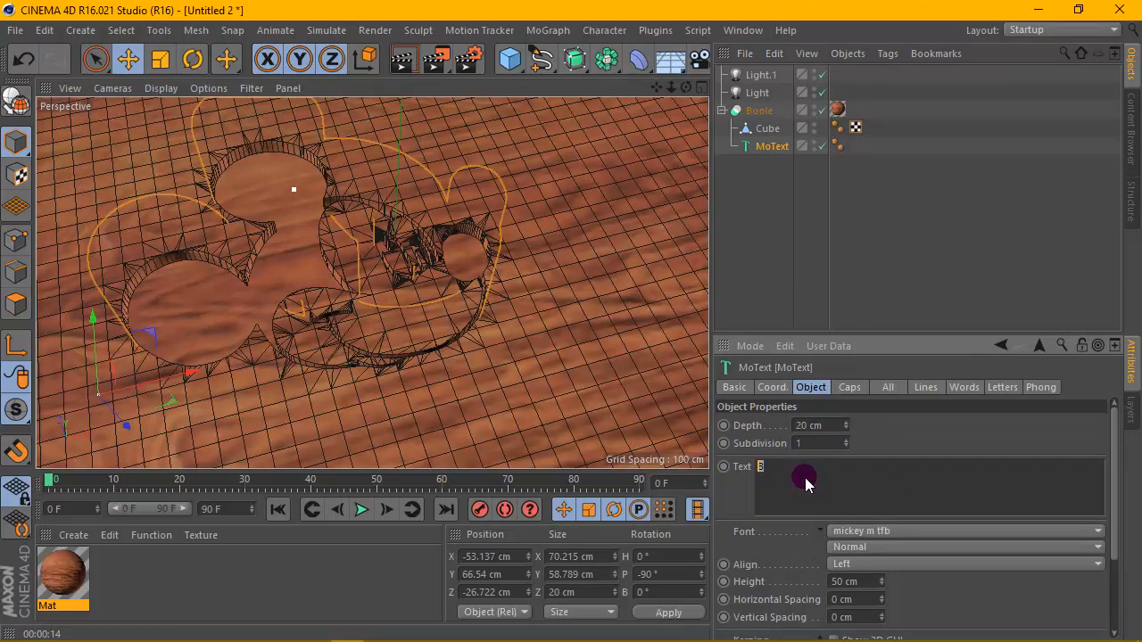
text(A)
click(765, 148)
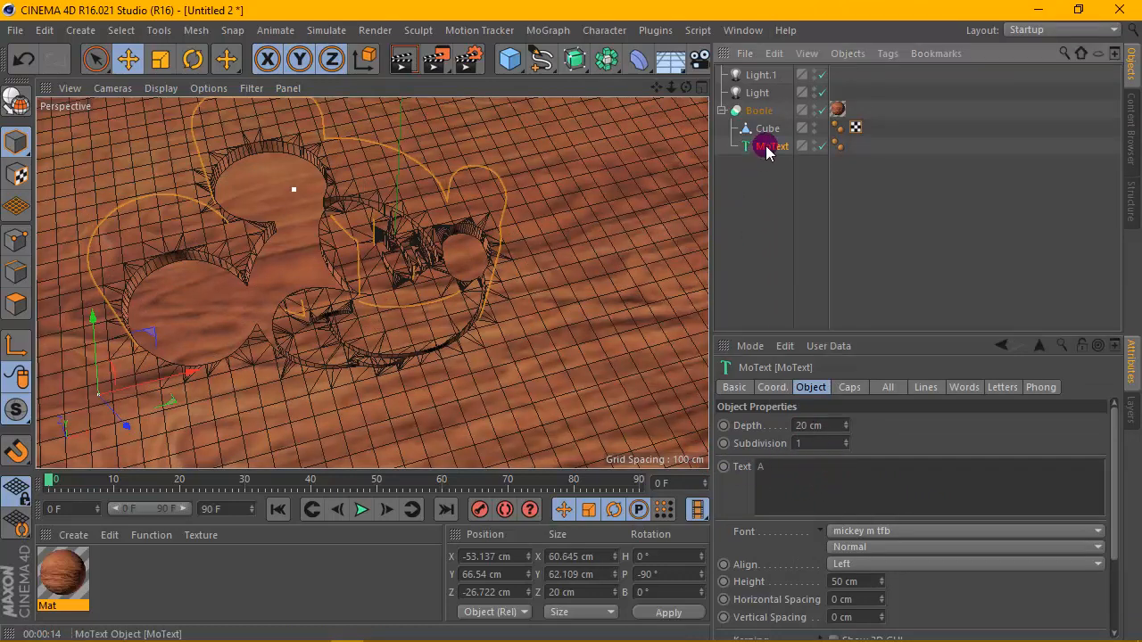
- Set the MoText's text to D and move it along X to about -33 cm
double_click(760, 466)
text(D)
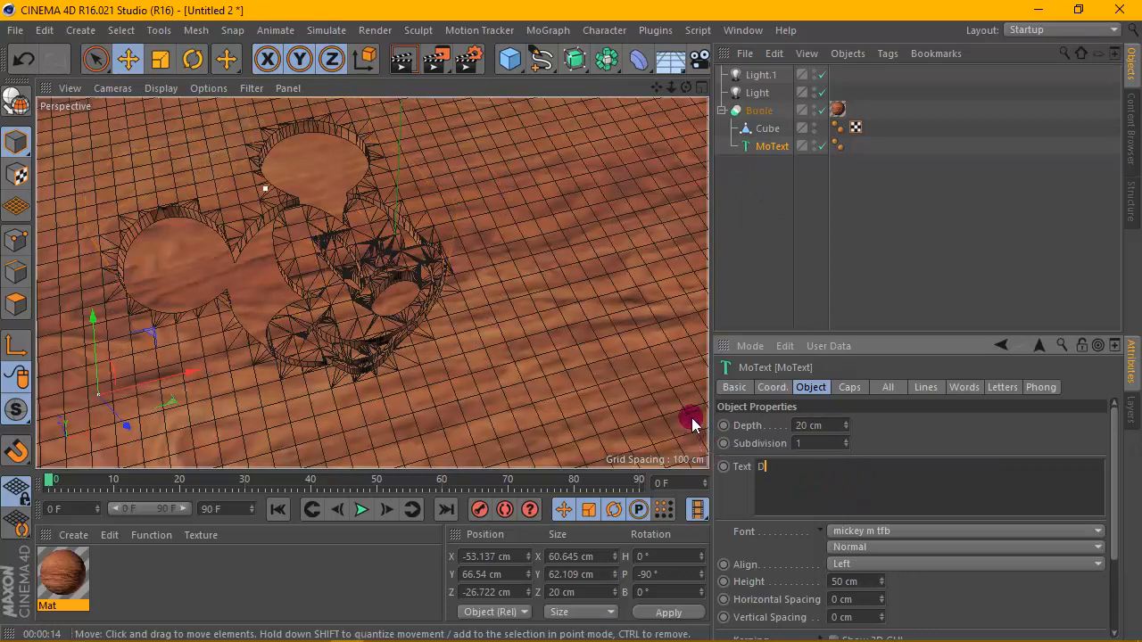
click(764, 146)
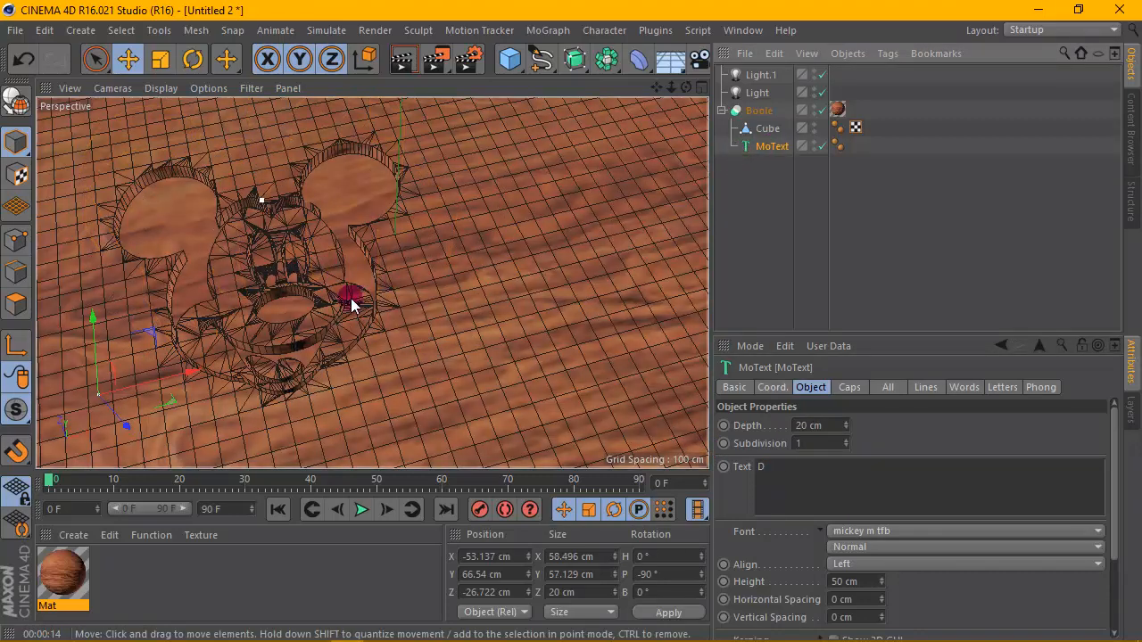
drag(241, 366, 329, 357)
drag(448, 327, 447, 321)
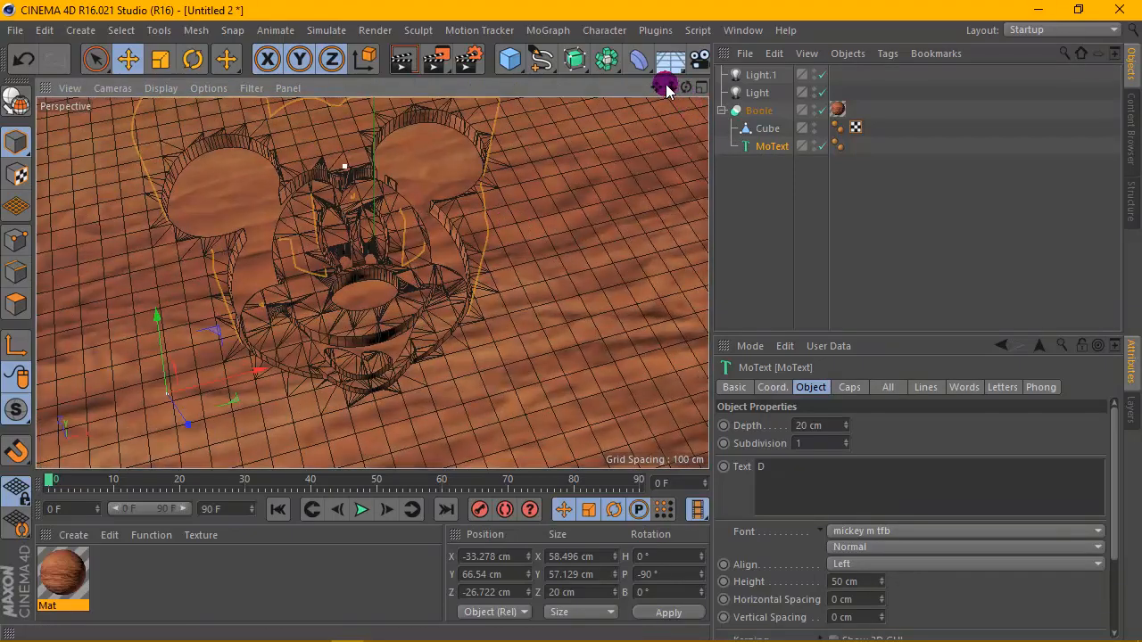
- Render a reframed perspective view of the engraved Mickey Mouse face
drag(669, 86, 686, 119)
drag(372, 283, 395, 56)
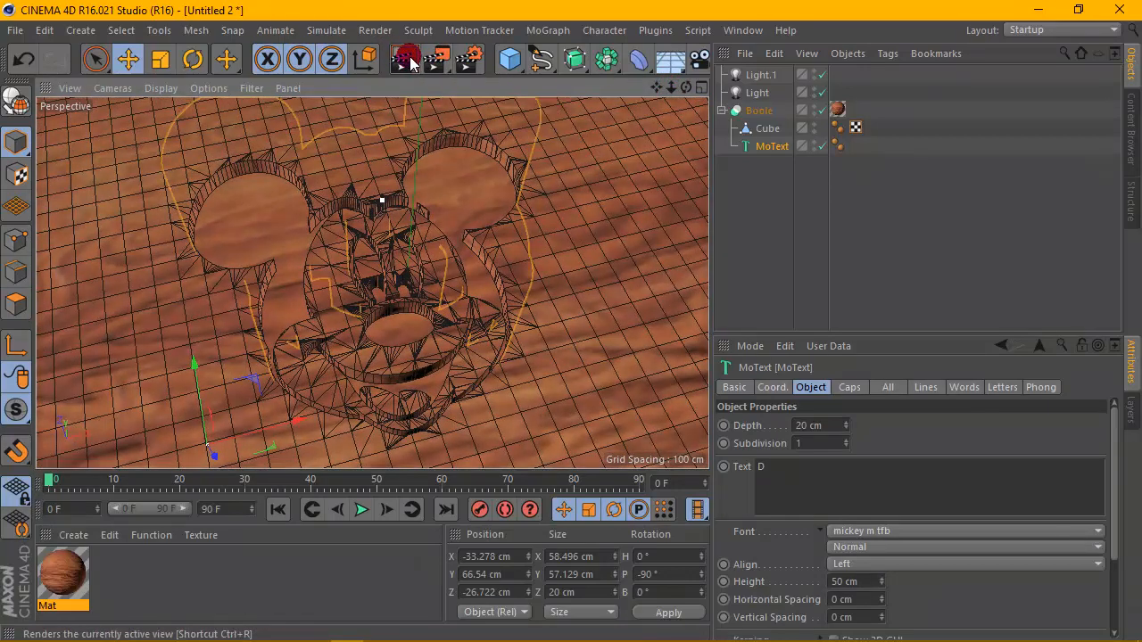
click(407, 60)
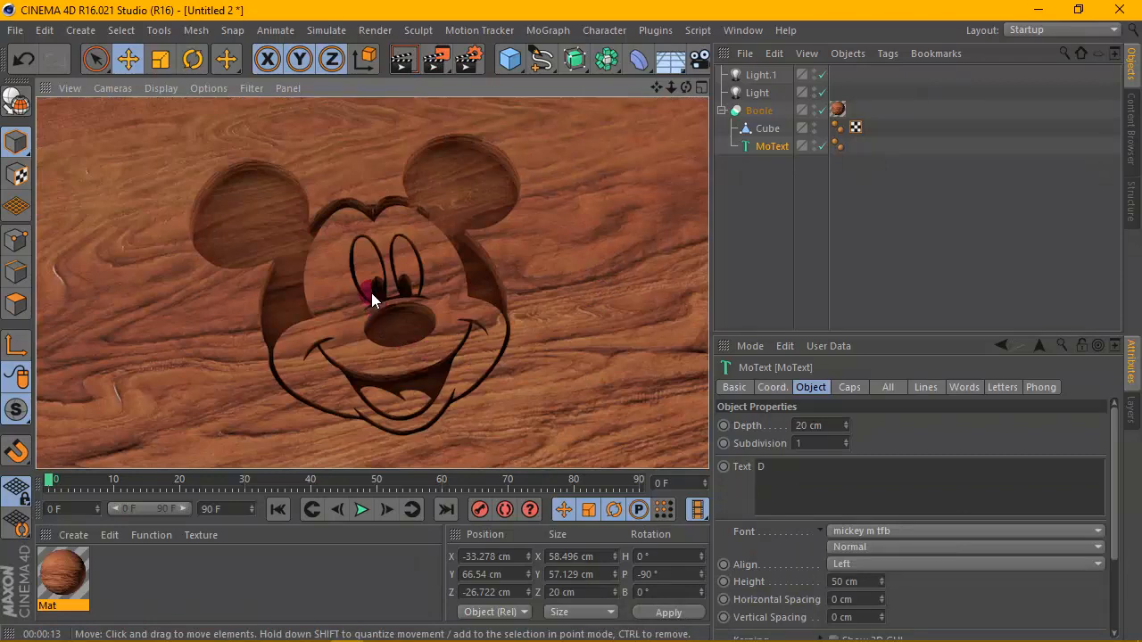
click(332, 196)
- Replace the MoText's text with C and render the view of the resulting engraving
click(918, 533)
click(918, 532)
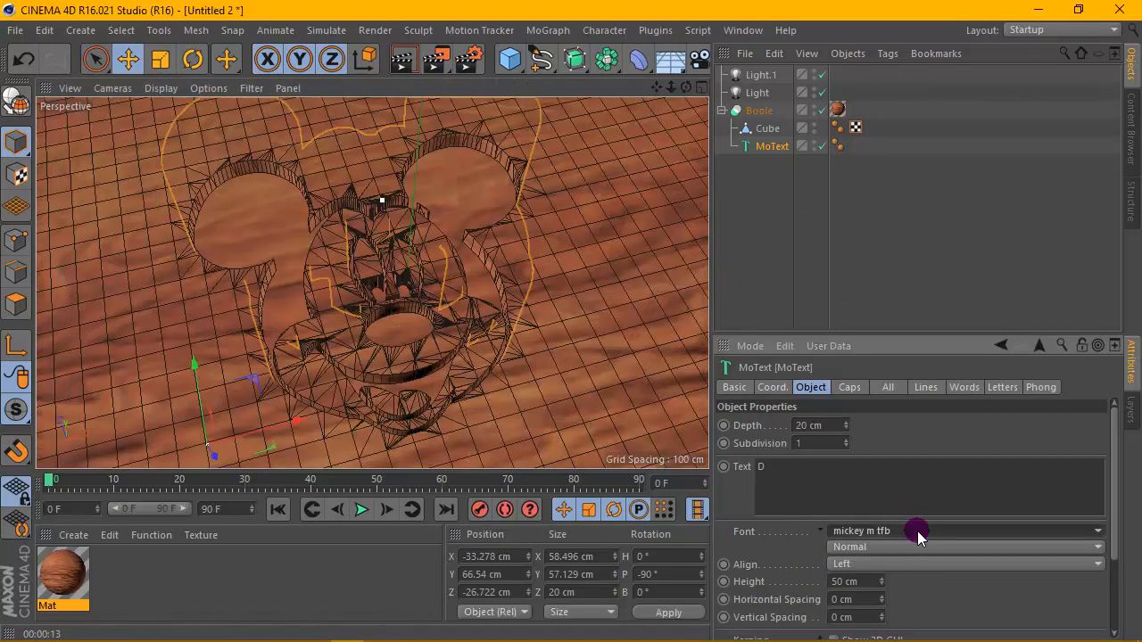
drag(773, 465, 745, 466)
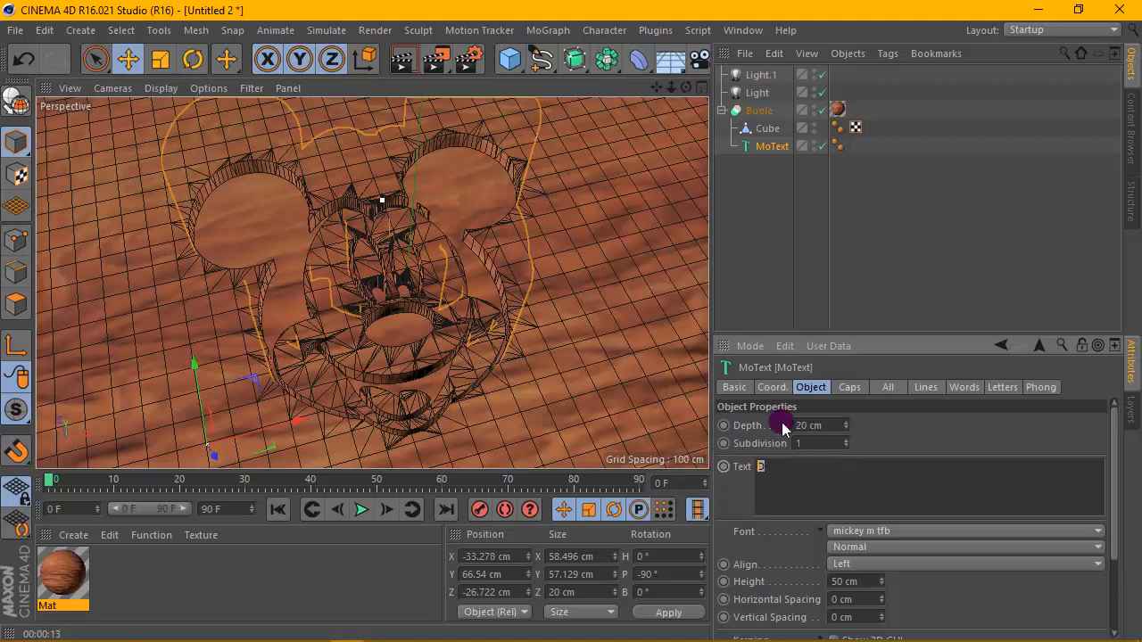
text(C)
click(773, 146)
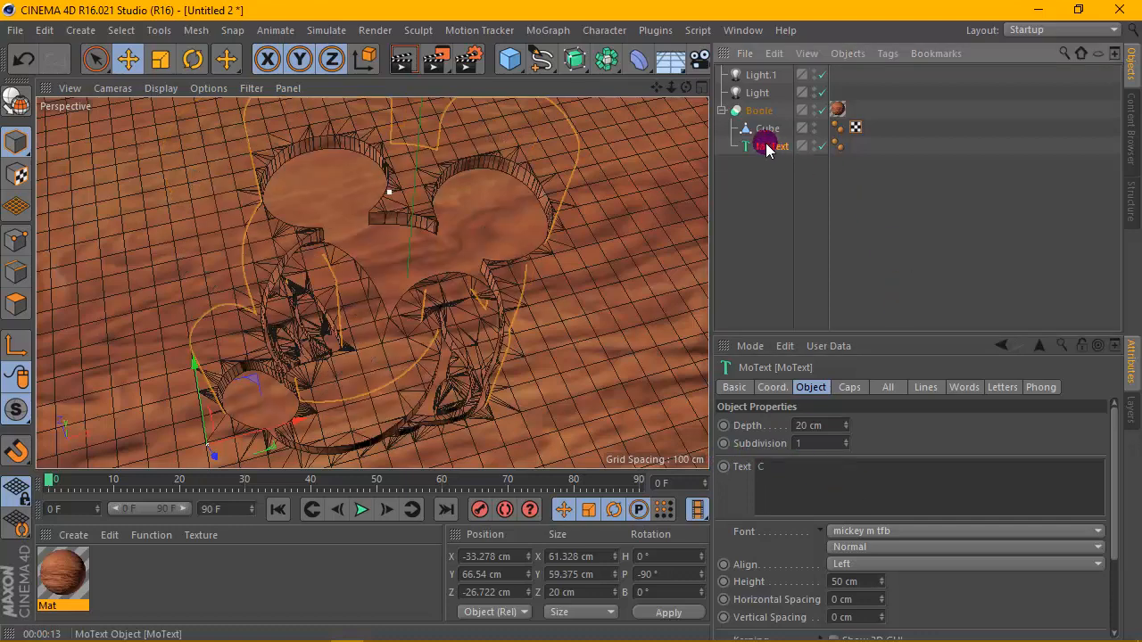
click(398, 64)
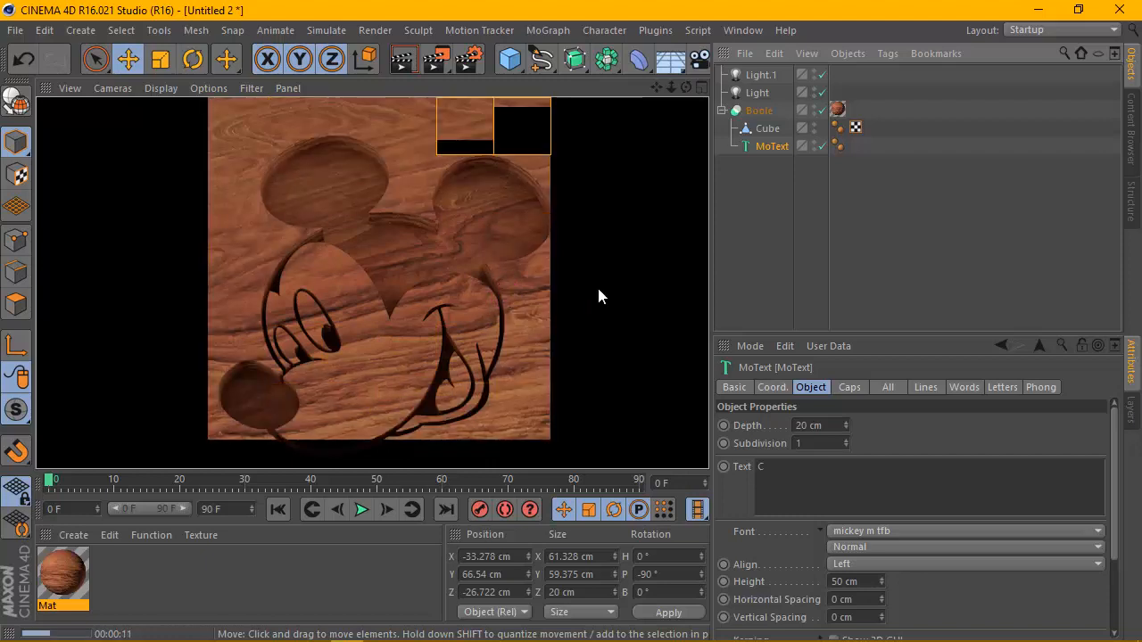
click(621, 286)
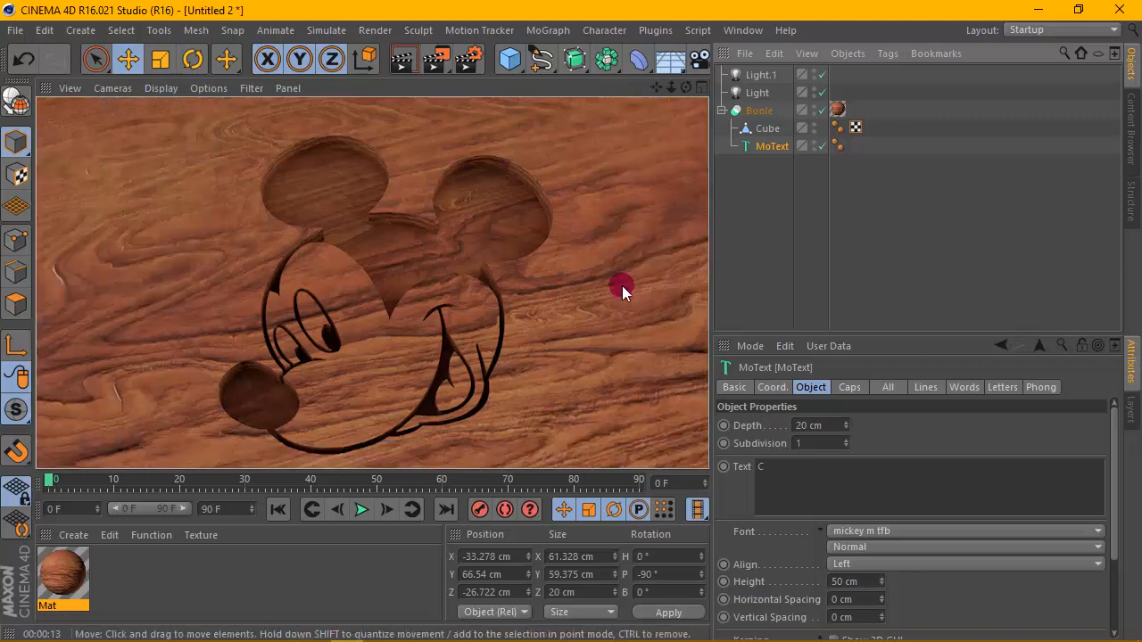
- Replace the MoText's text with M and render the full figure from a reframed view
drag(803, 469, 727, 465)
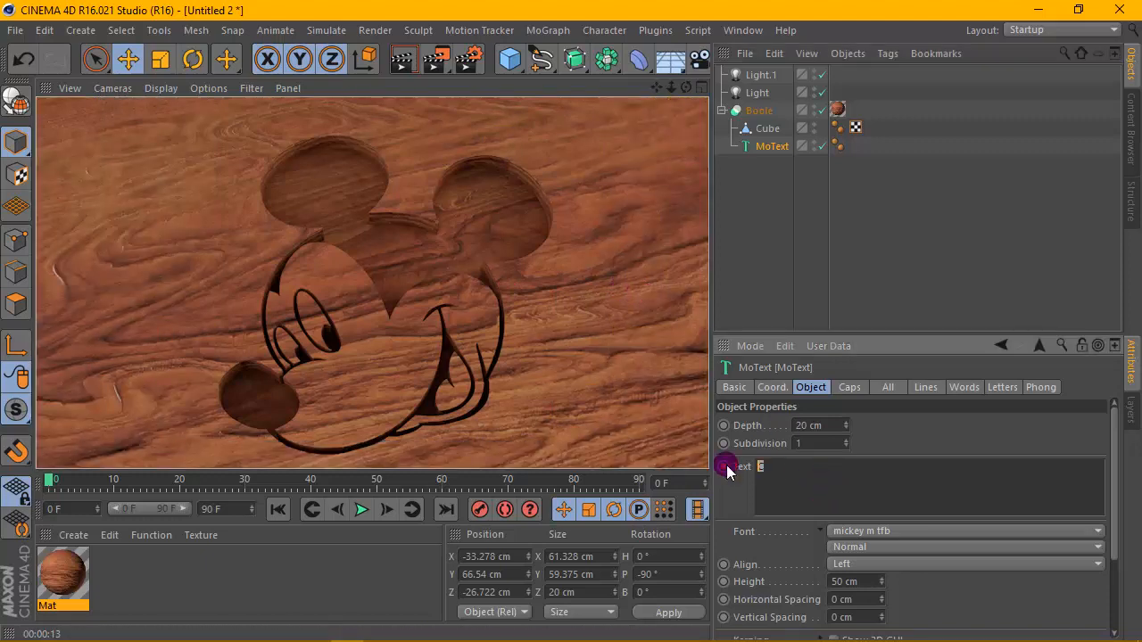
text(M)
click(770, 149)
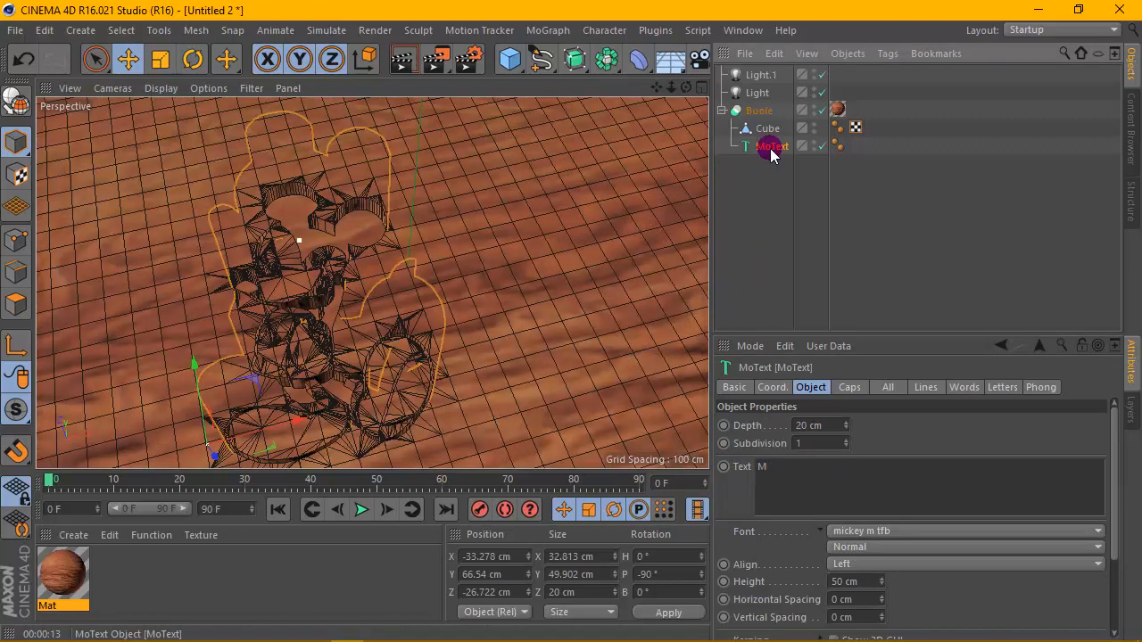
click(478, 358)
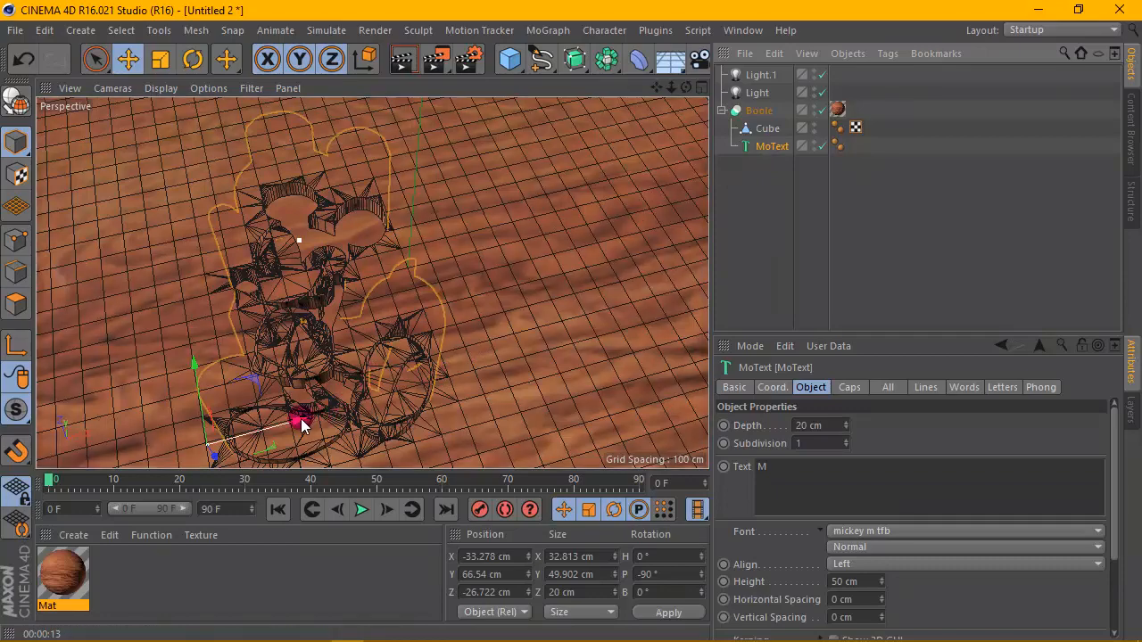
drag(657, 88, 749, 68)
drag(686, 87, 686, 112)
click(467, 61)
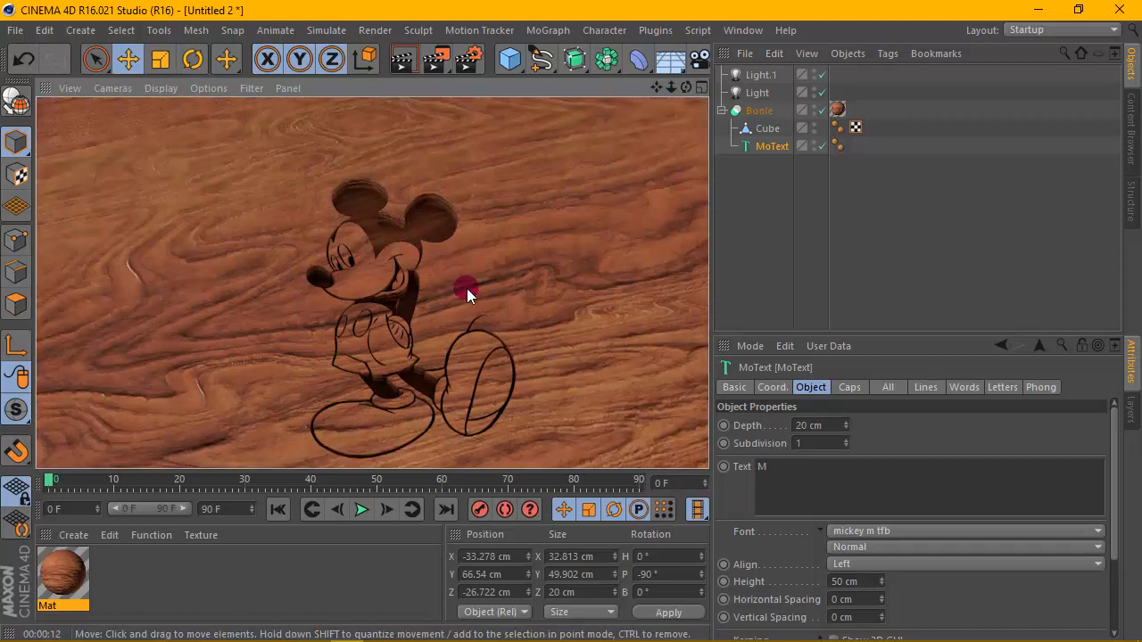
- Set the MoText's text to N and render the perspective view of the engraved figure
mouse_move(657, 88)
mouse_down()
mouse_move(664, 75)
mouse_move(690, 90)
mouse_move(660, 85)
mouse_move(678, 94)
mouse_up()
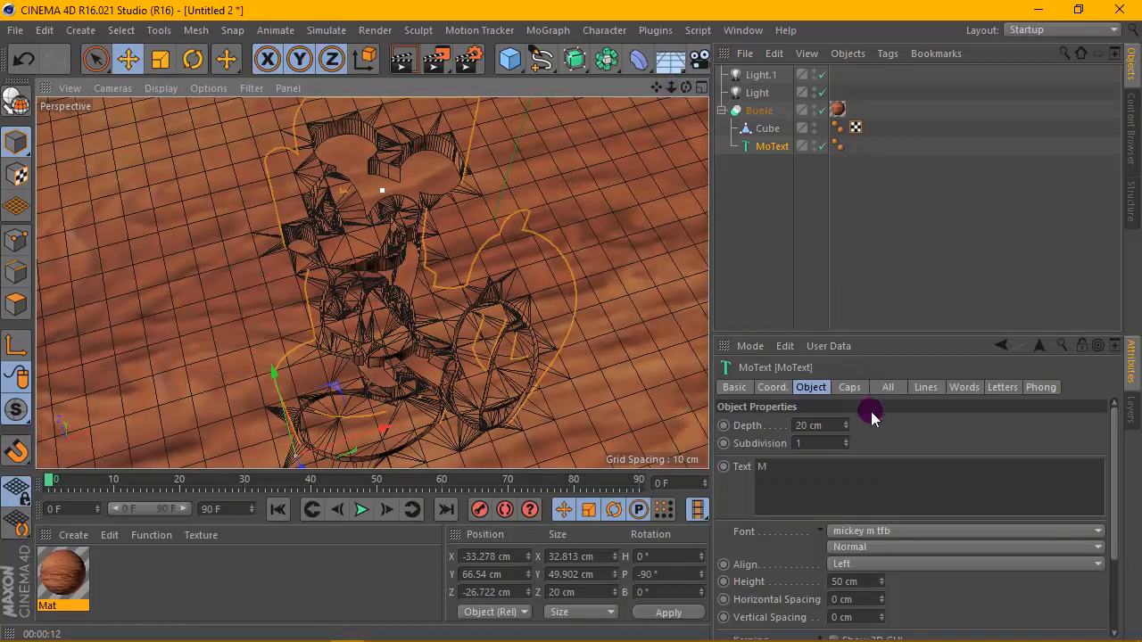
drag(817, 468, 730, 465)
text(N)
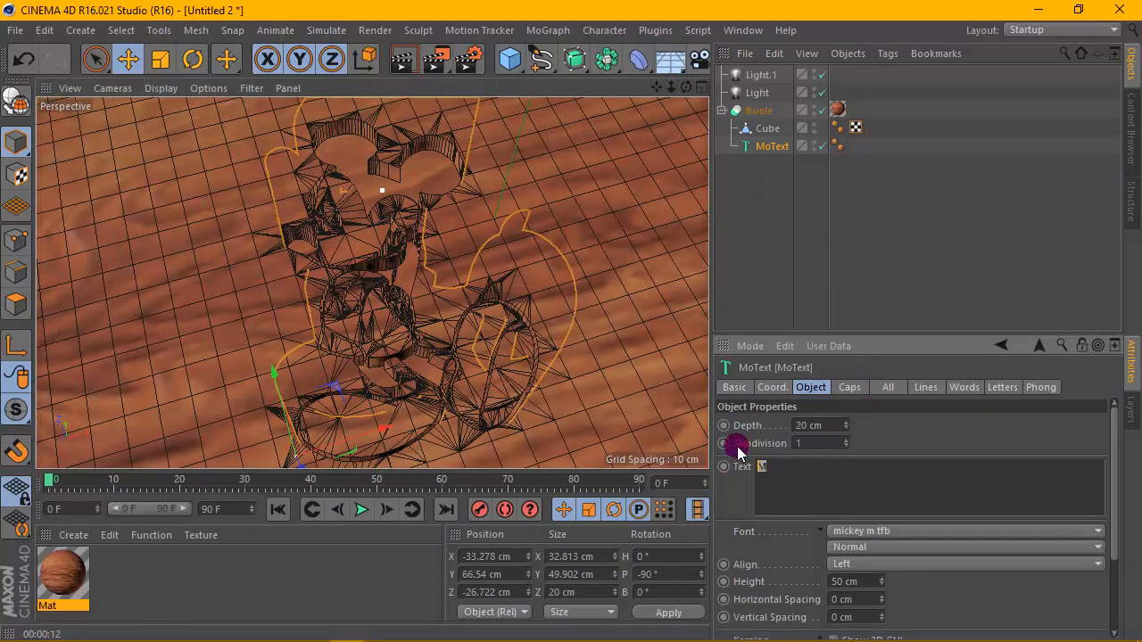
click(776, 148)
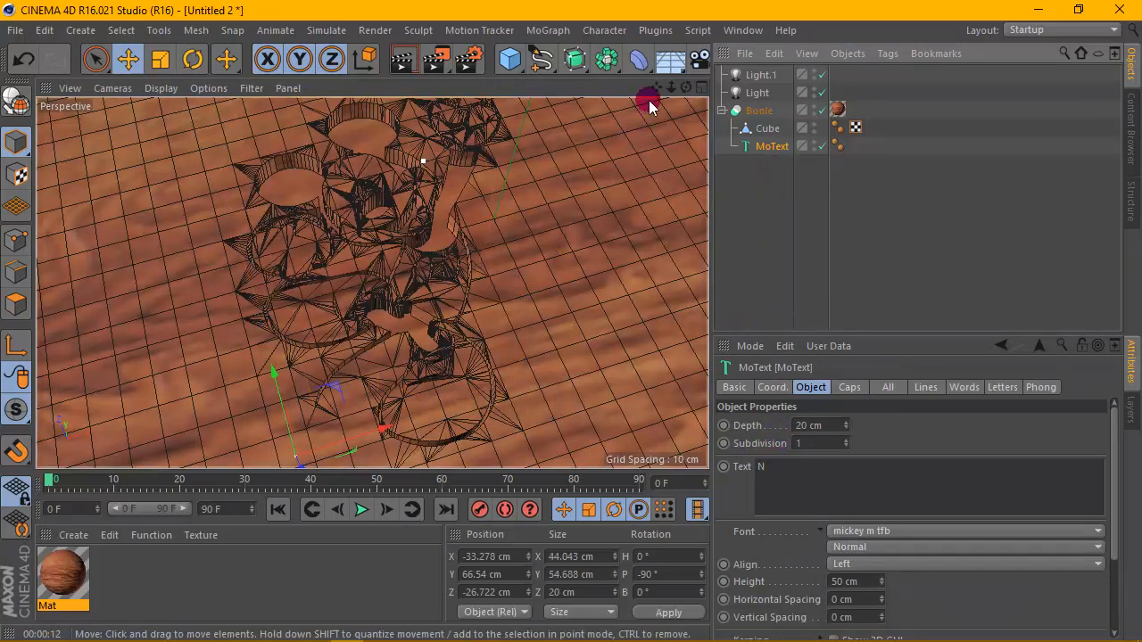
drag(657, 88, 640, 107)
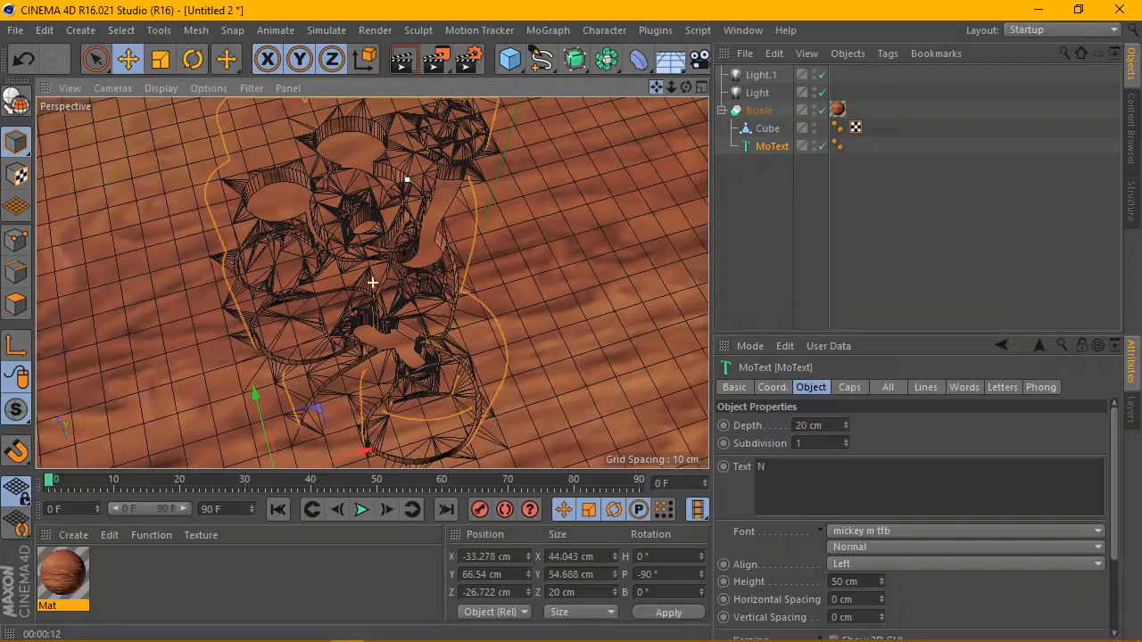
click(375, 56)
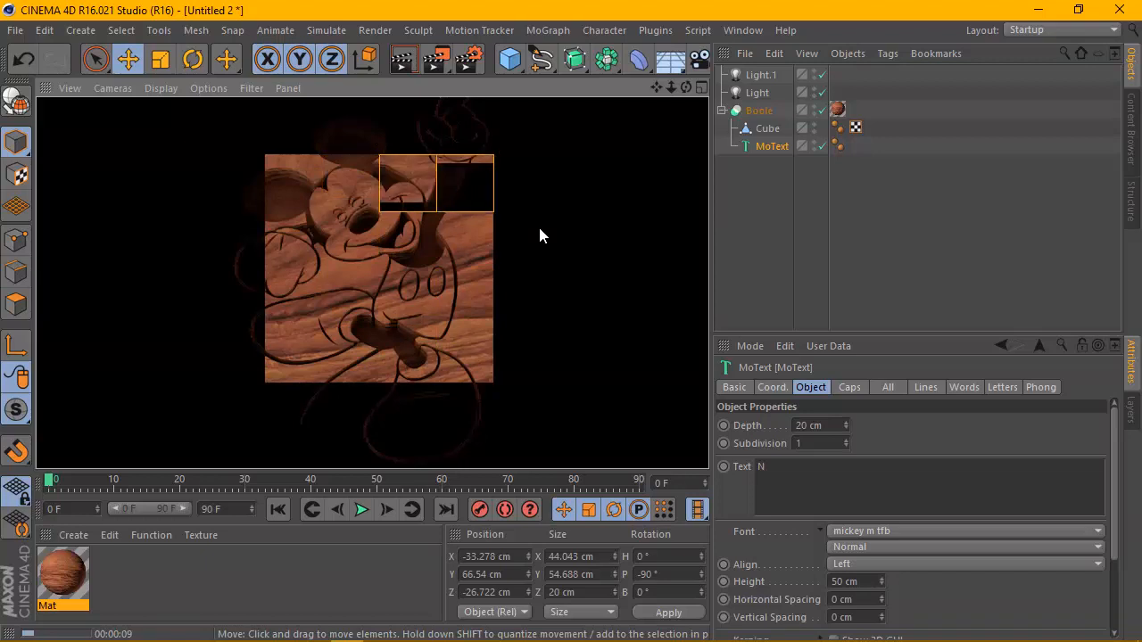
click(540, 218)
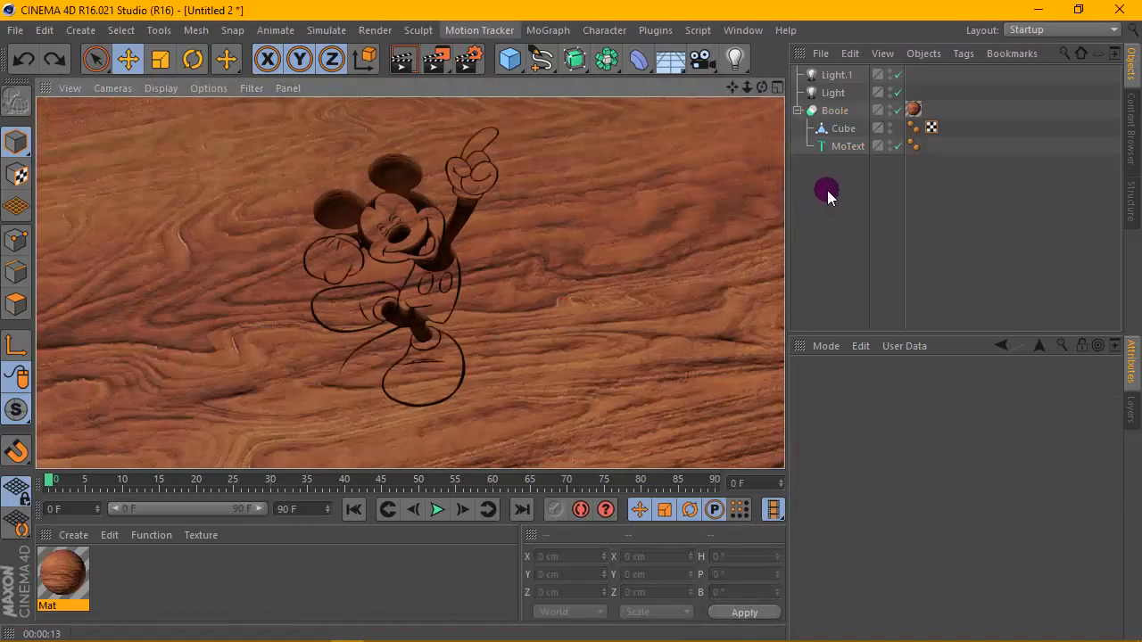
- Enlarge the space for the MoText's attributes and change its text to Y
click(830, 145)
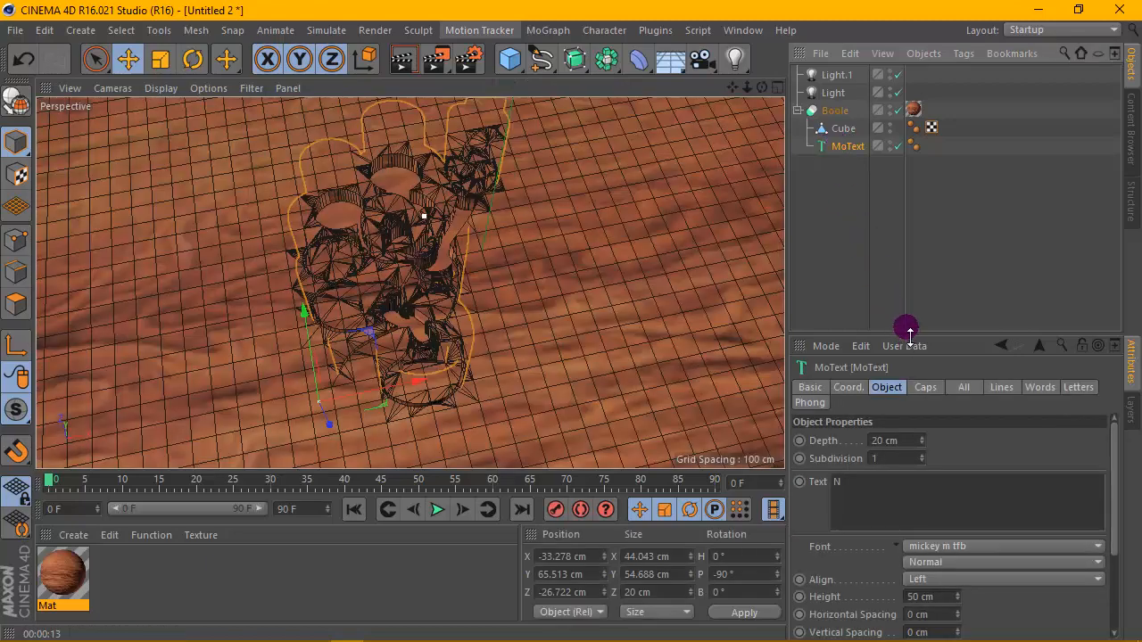
drag(905, 332, 905, 226)
drag(844, 376, 806, 375)
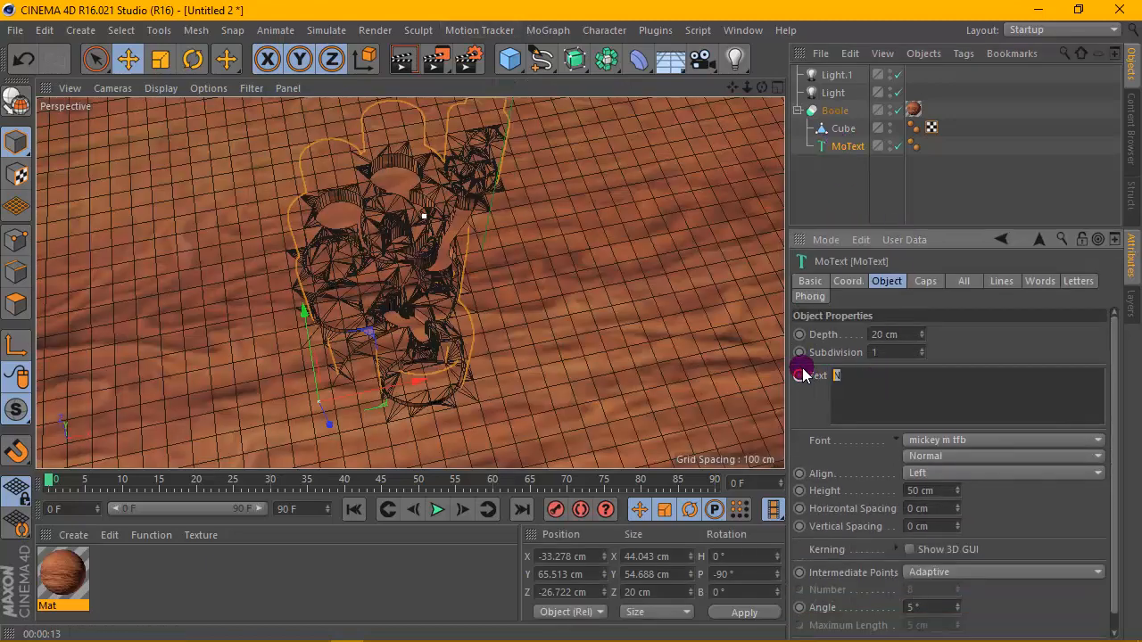
text(Y)
click(848, 148)
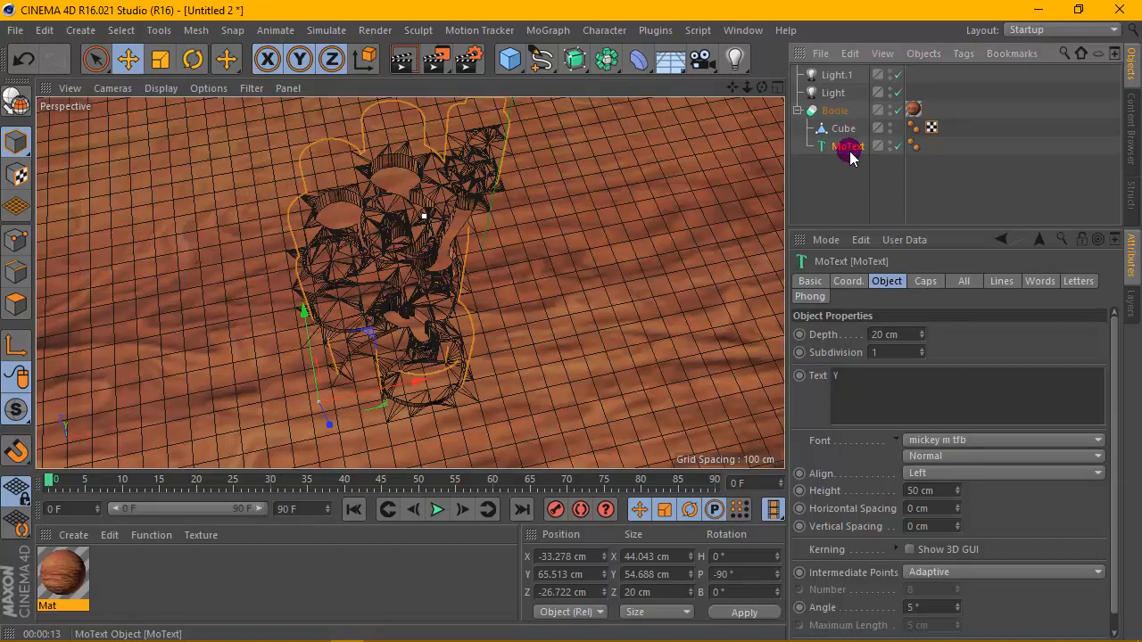
- Move the MoText along X to -51.038 cm, centre the Mickey Mouse lettering in view and render the perspective view
click(420, 379)
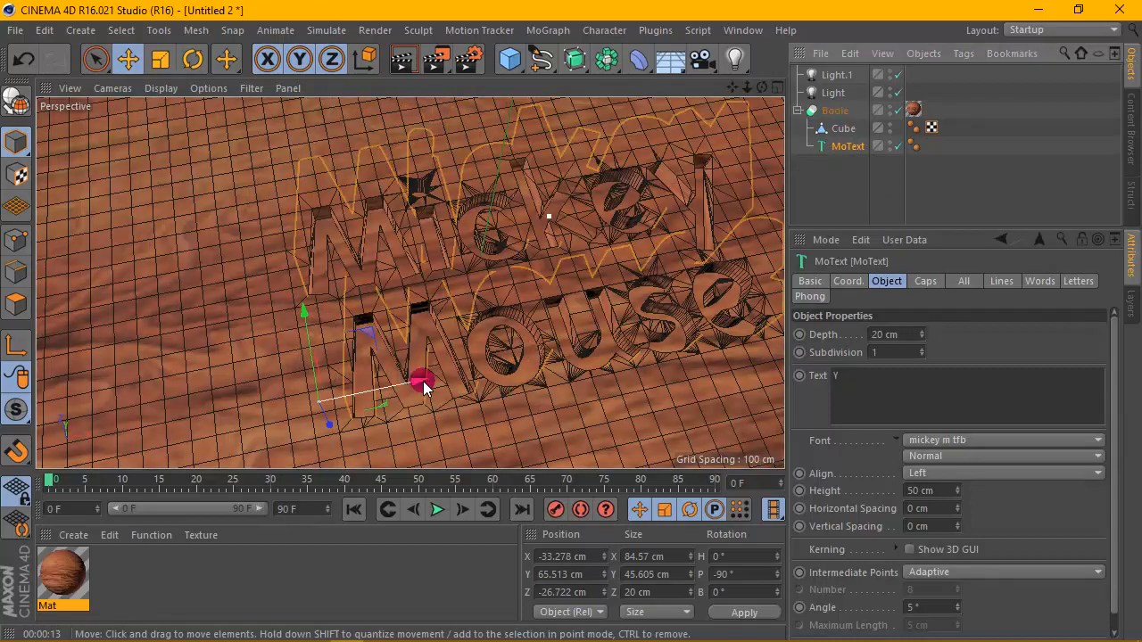
drag(411, 379, 620, 207)
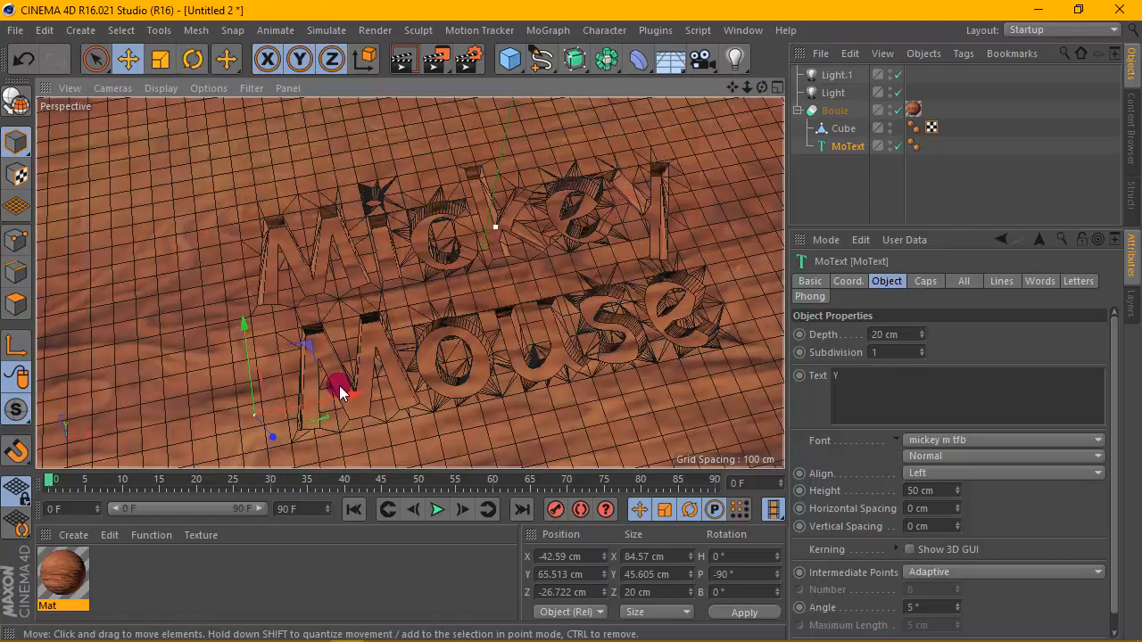
drag(340, 397, 747, 87)
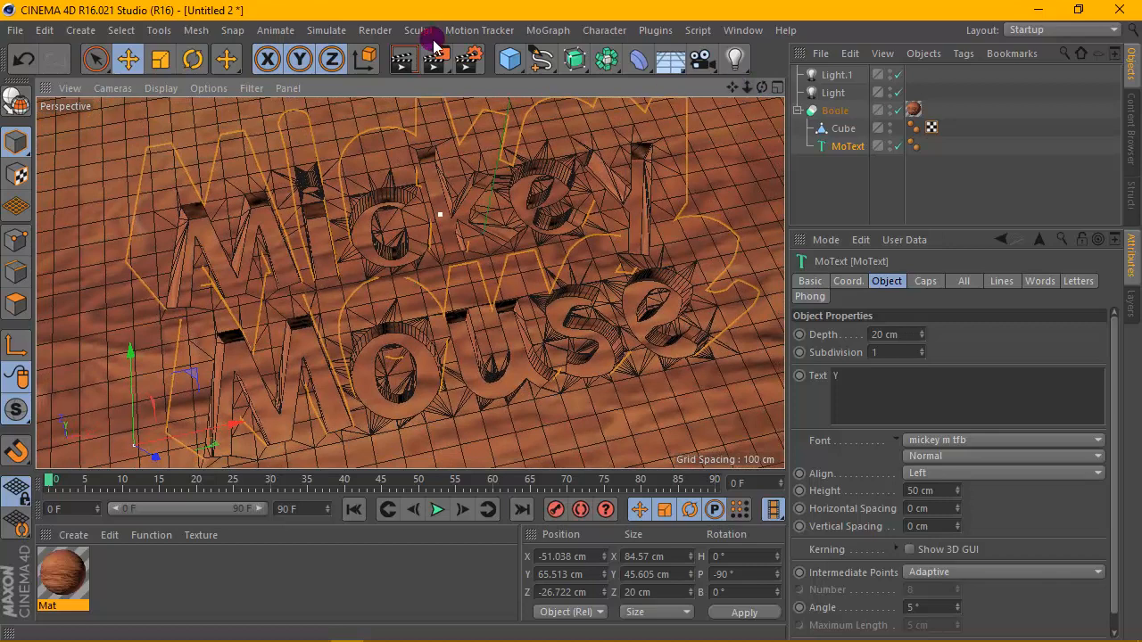
click(397, 60)
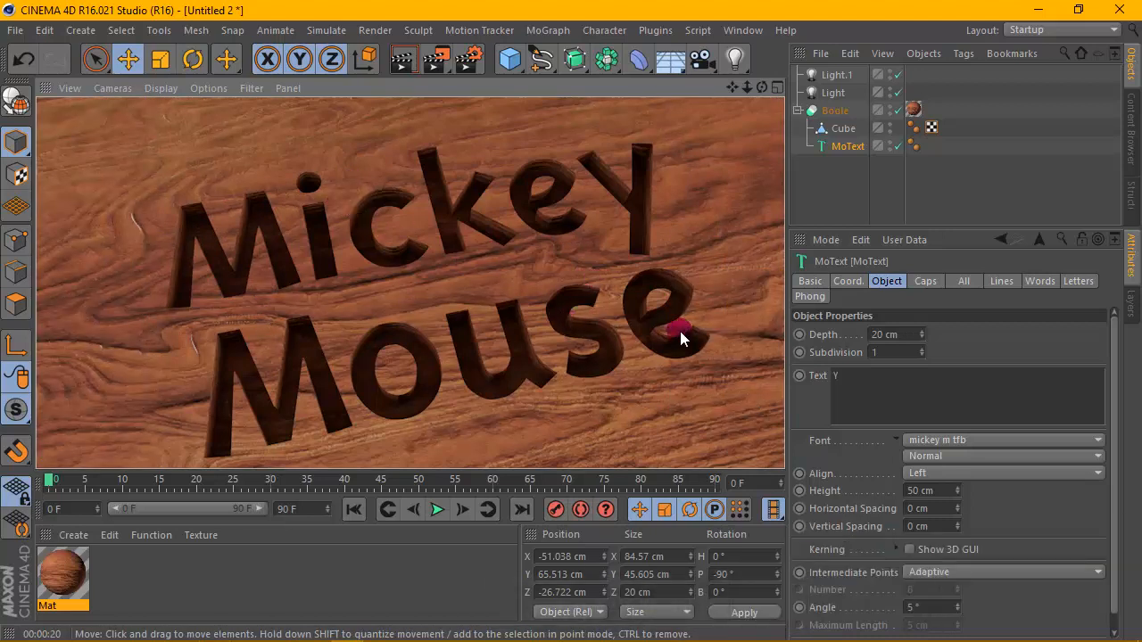
- Change the MoText's text to P and render the engraved figure from a reframed view
click(866, 374)
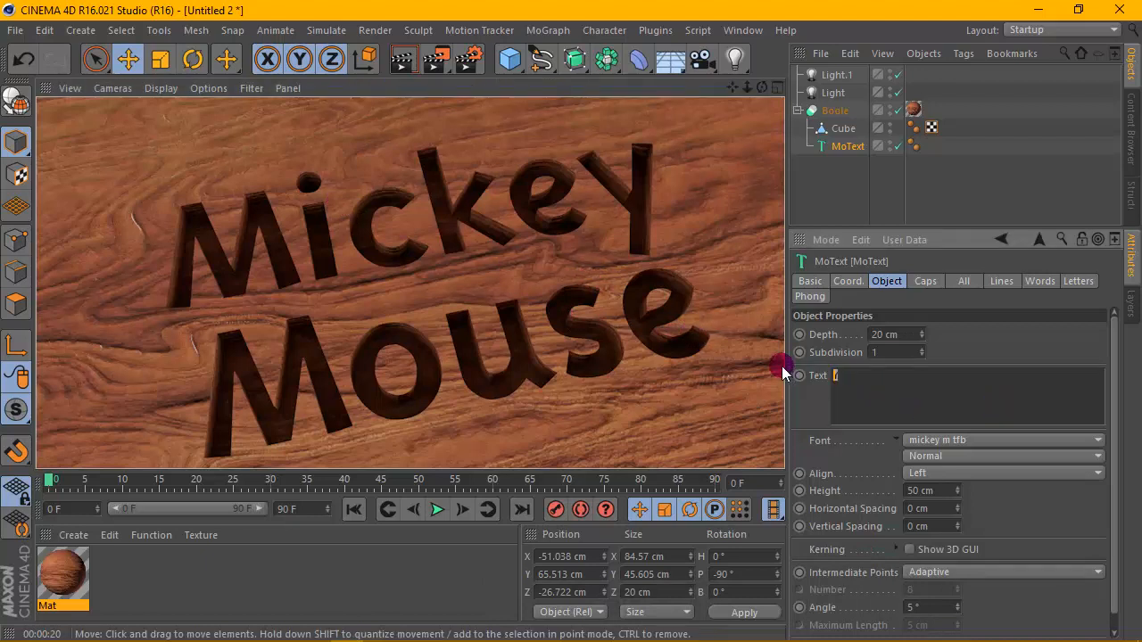
click(847, 146)
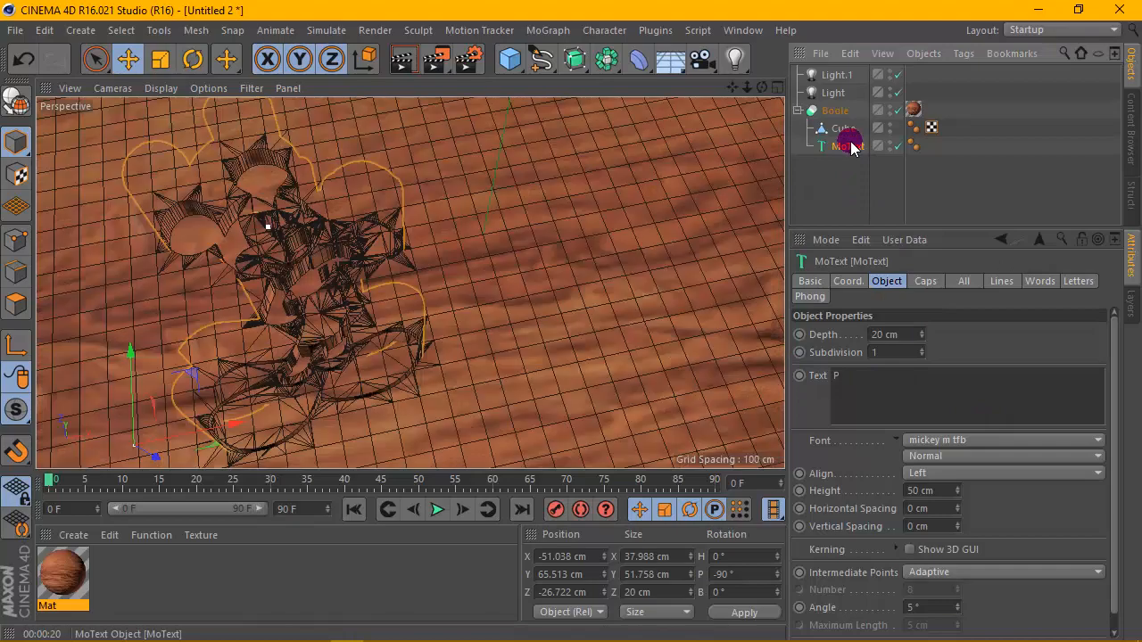
mouse_move(732, 86)
mouse_down()
mouse_move(847, 103)
mouse_move(729, 84)
mouse_up()
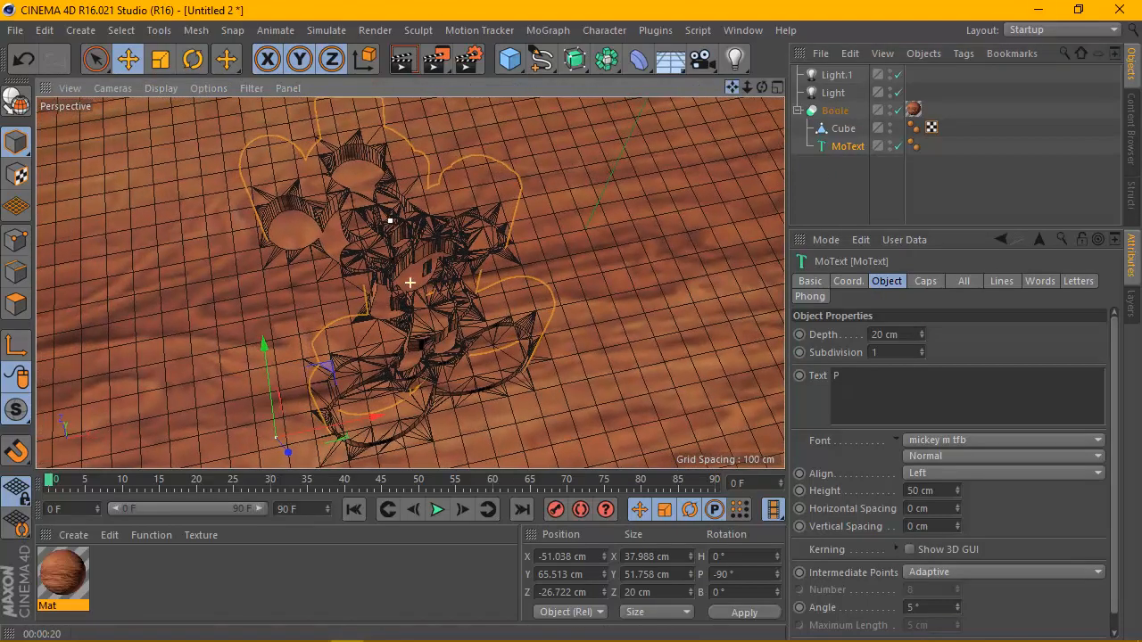
click(402, 59)
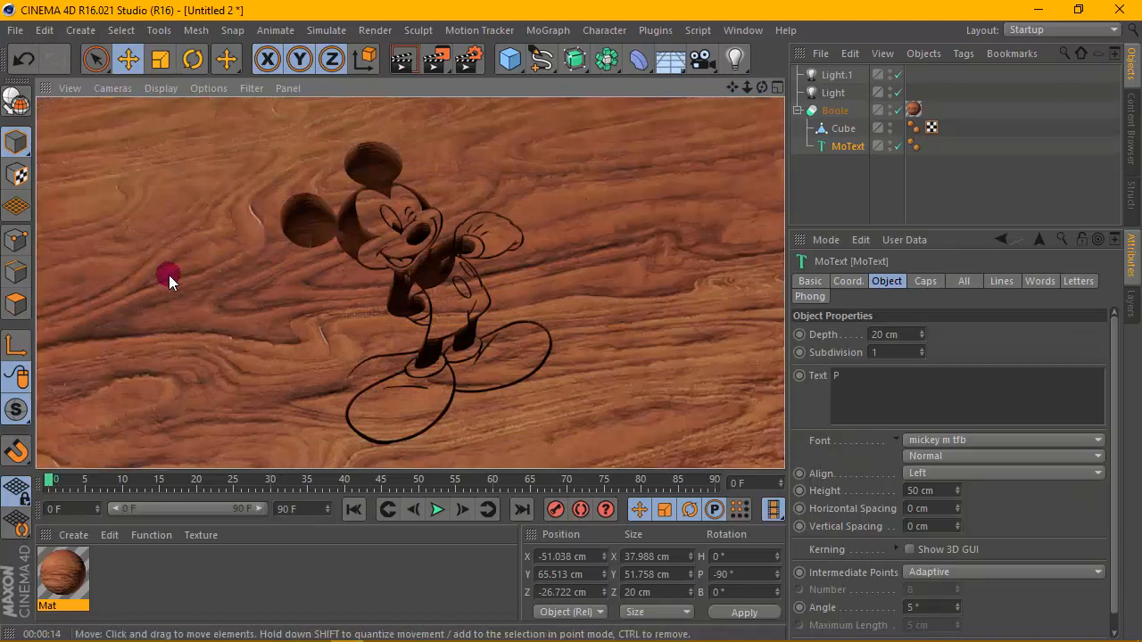
- Replace the MoText's text with F and change its font to Social logos tfb
double_click(884, 383)
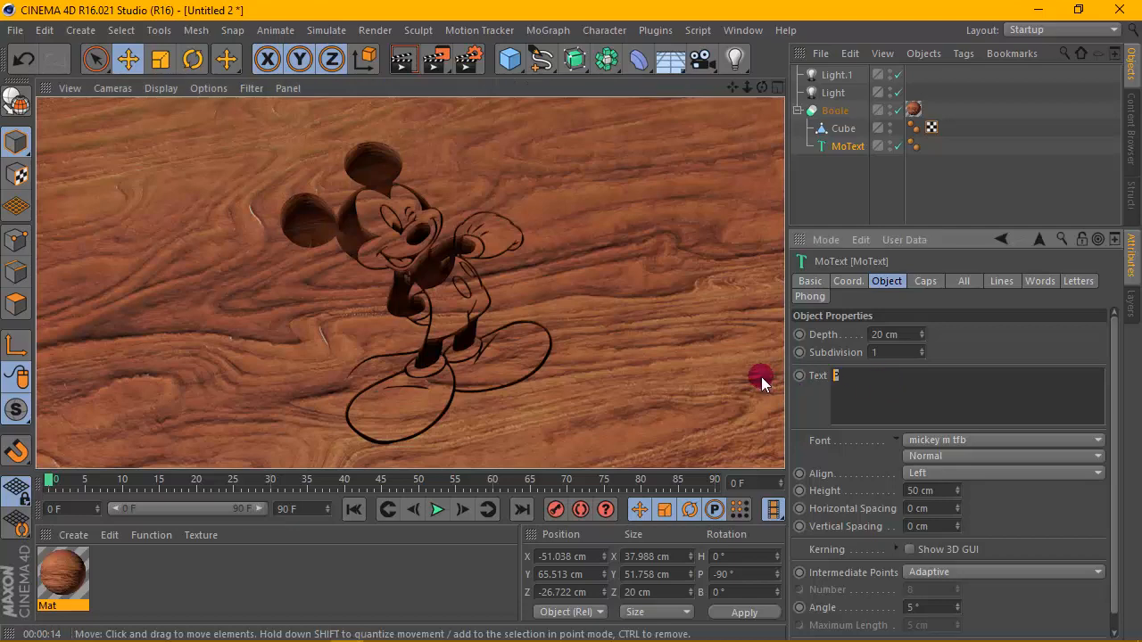
text(F)
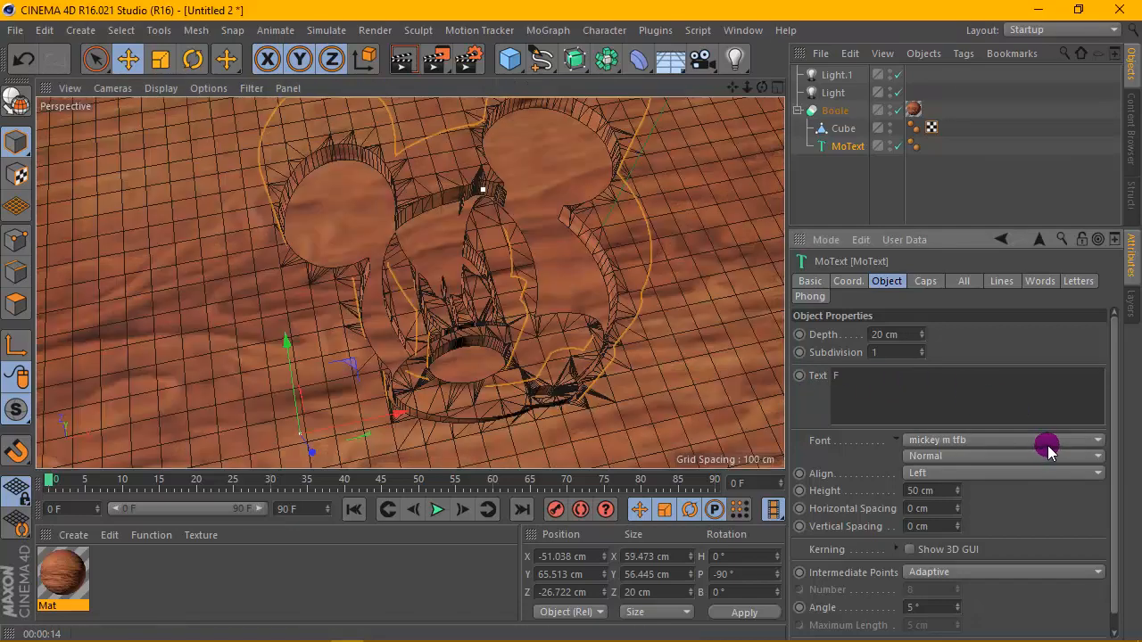
click(1047, 449)
scroll(969, 392, up, 10)
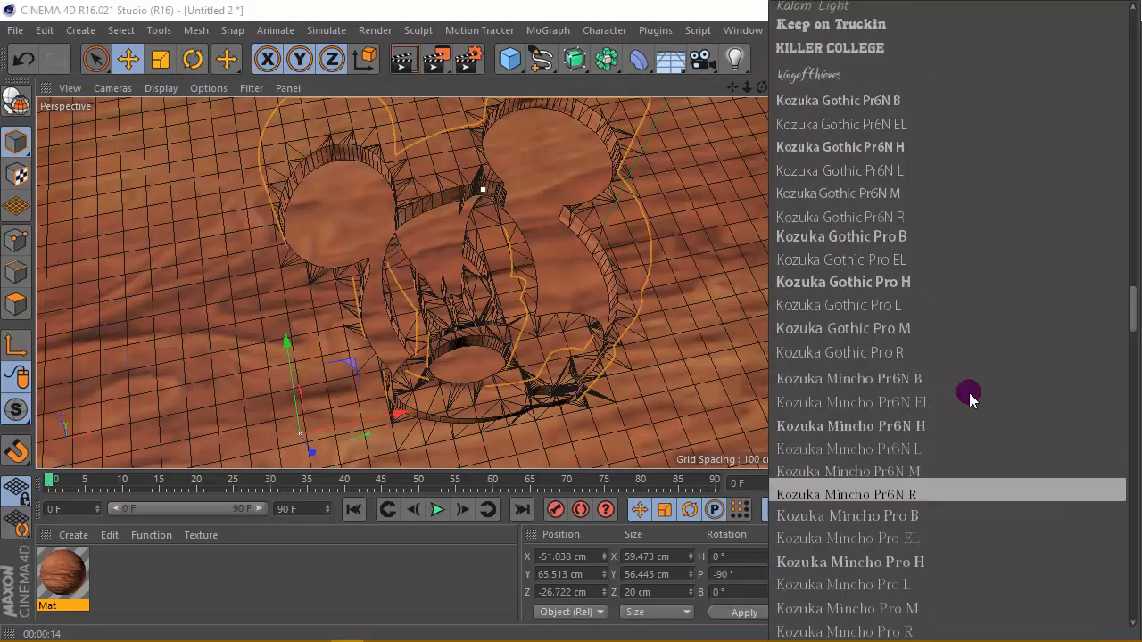
scroll(969, 393, up, 10)
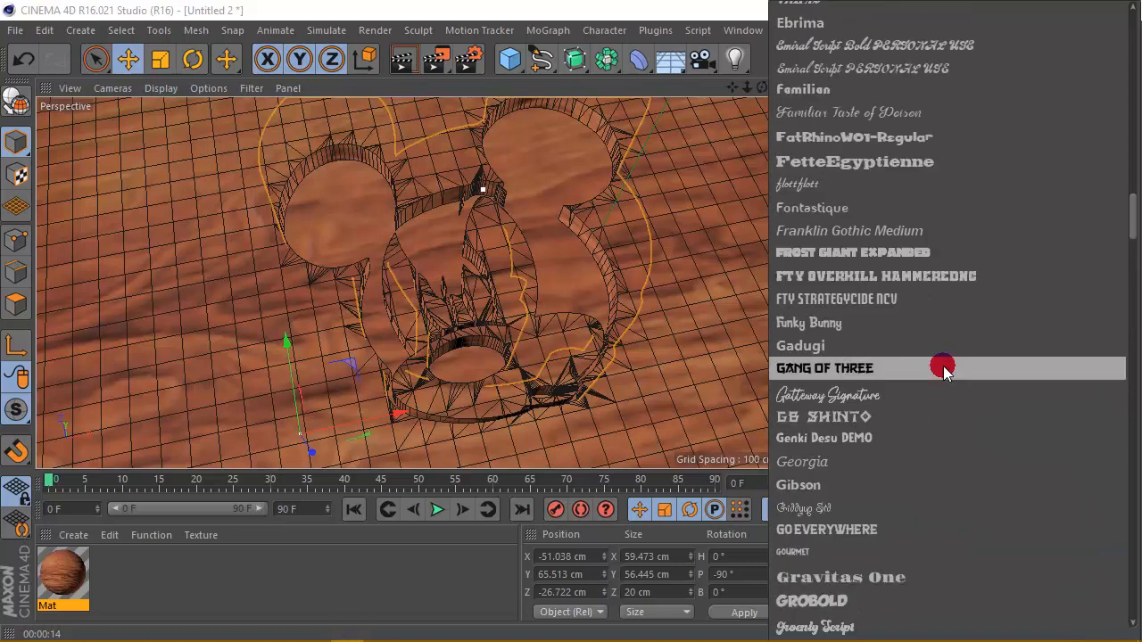
scroll(943, 366, down, 10)
scroll(941, 357, up, 15)
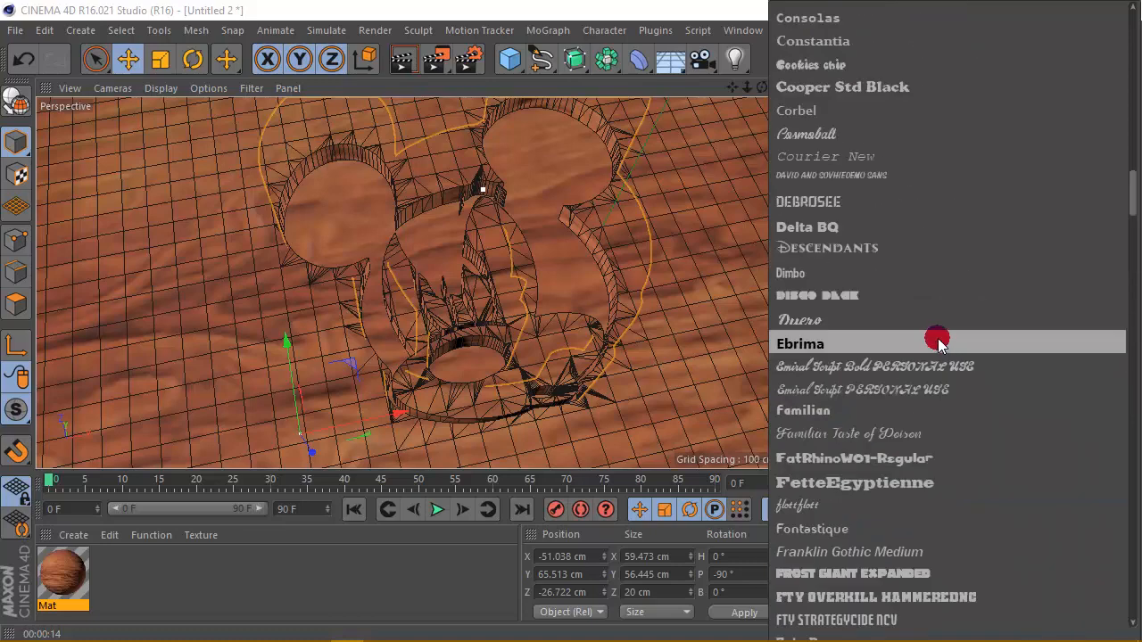
scroll(938, 344, up, 6)
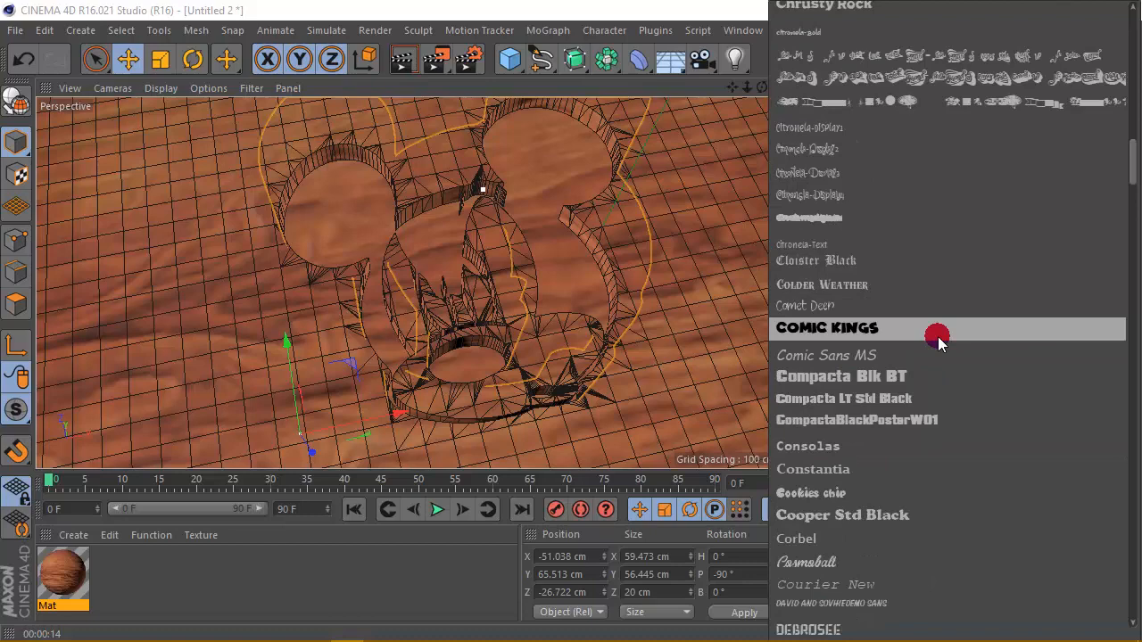
scroll(939, 342, down, 15)
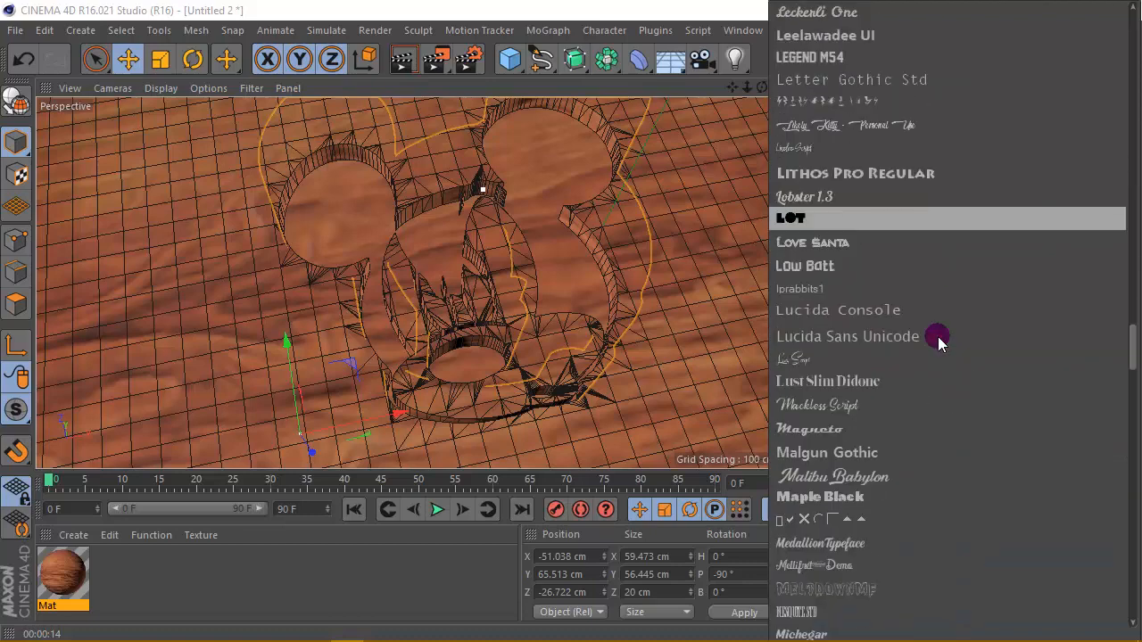
scroll(938, 342, down, 6)
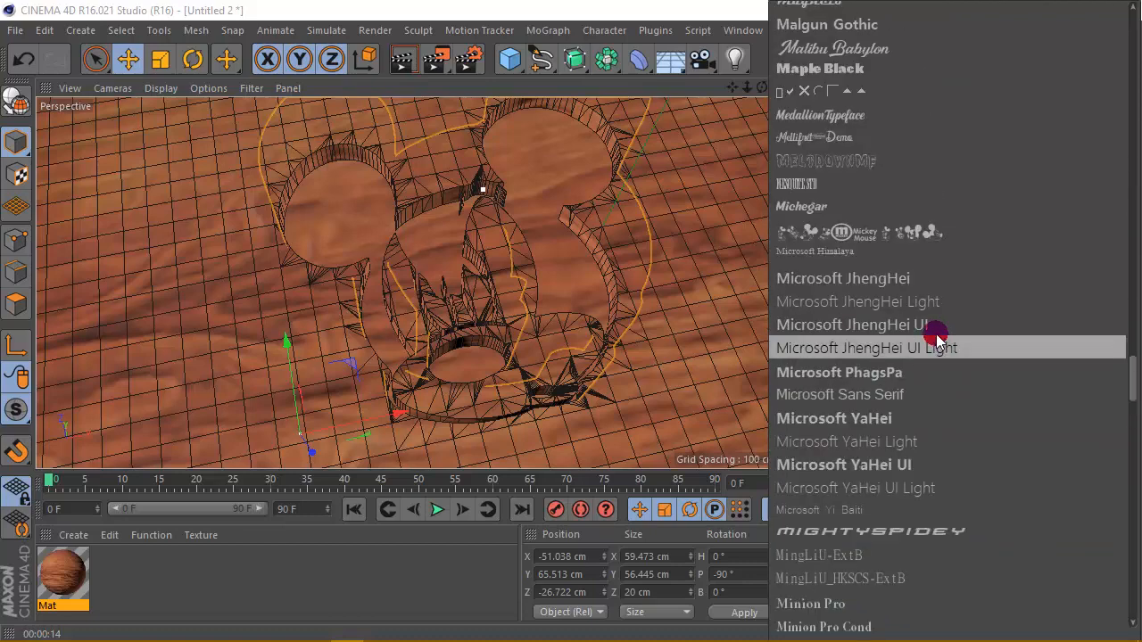
scroll(951, 314, down, 10)
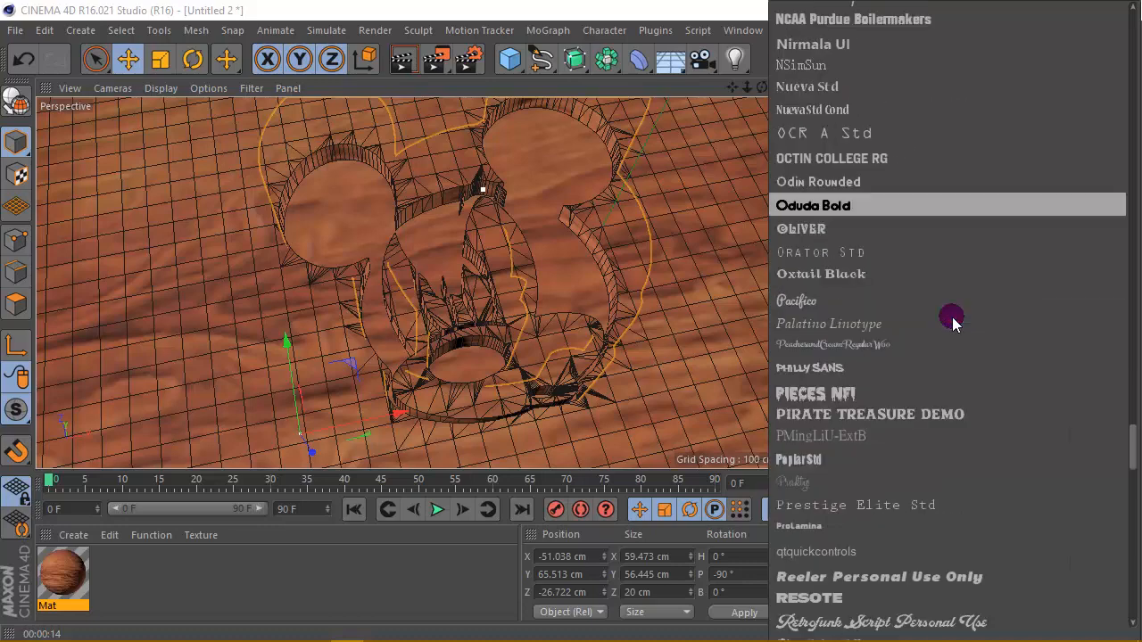
scroll(953, 321, down, 5)
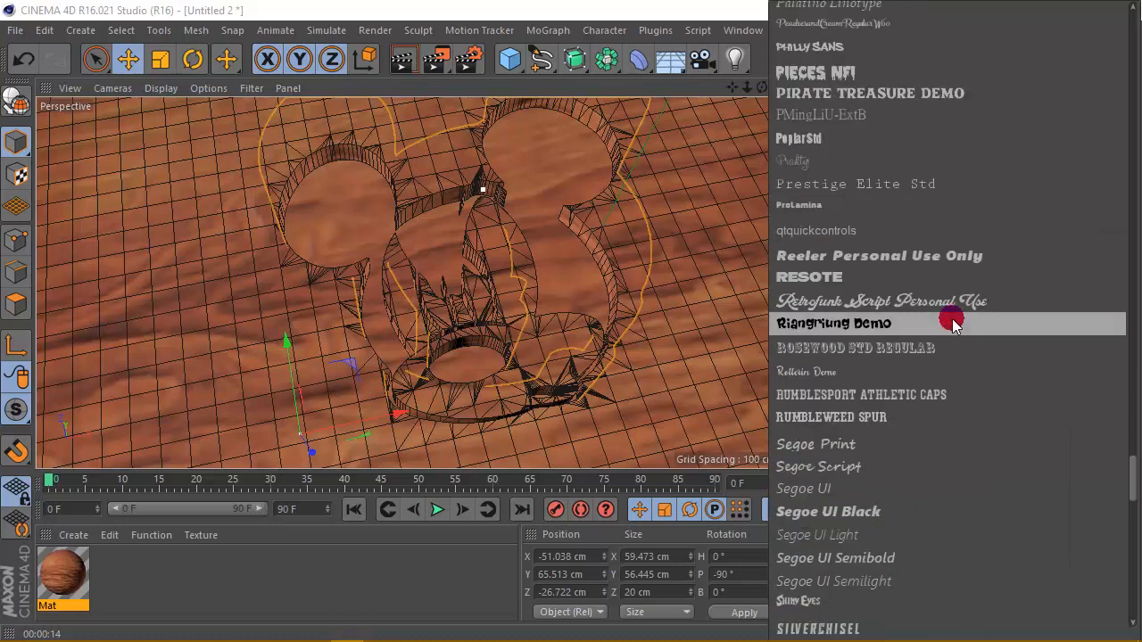
scroll(952, 324, down, 11)
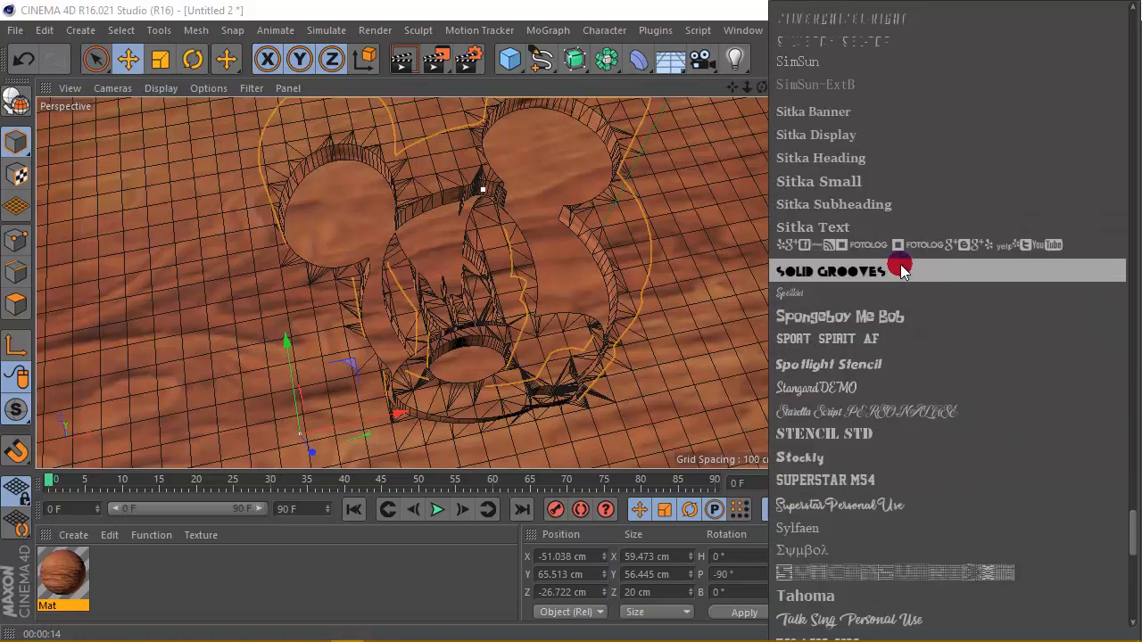
click(936, 243)
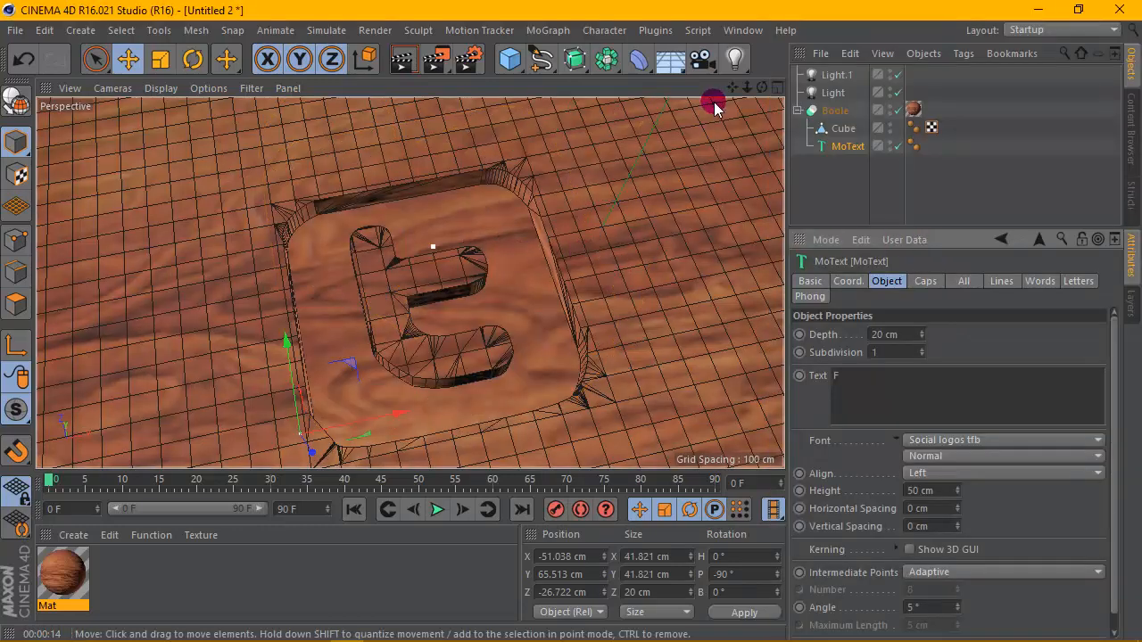
- Render the reframed view of the engraved F logo and widen the space for the object list and attributes
drag(733, 88, 744, 64)
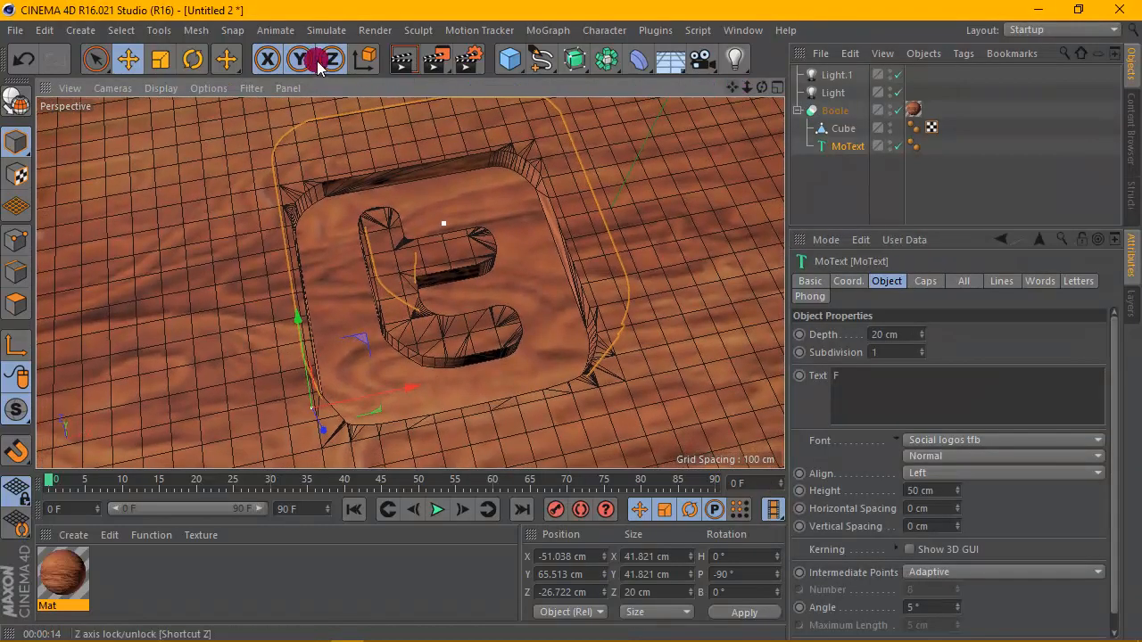
click(403, 59)
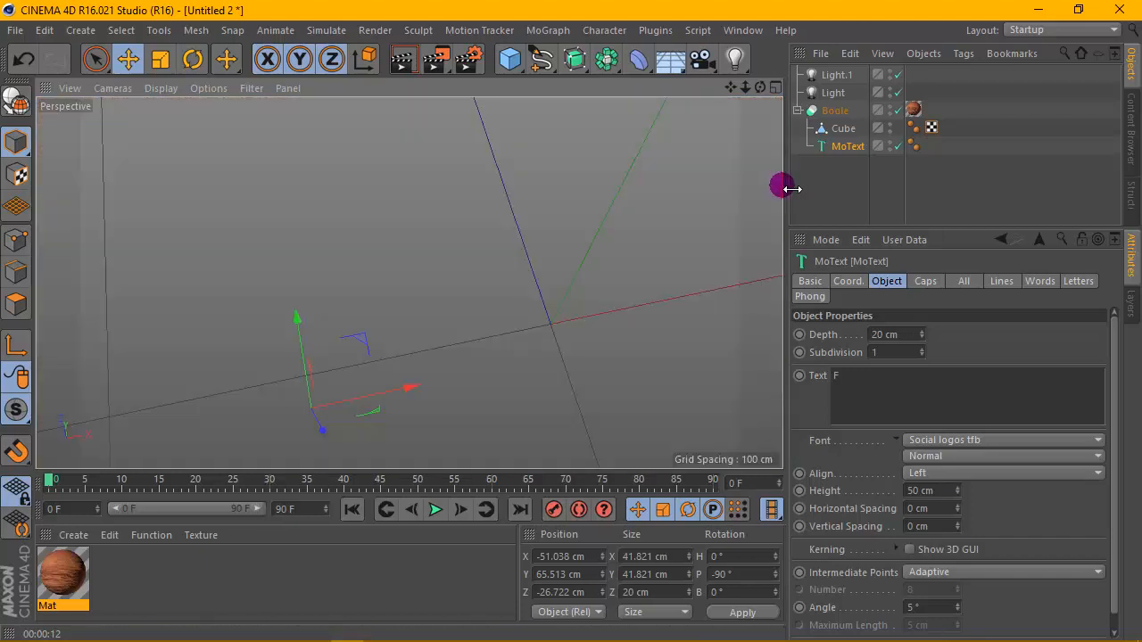
drag(786, 184, 706, 200)
key(ctrl+r)
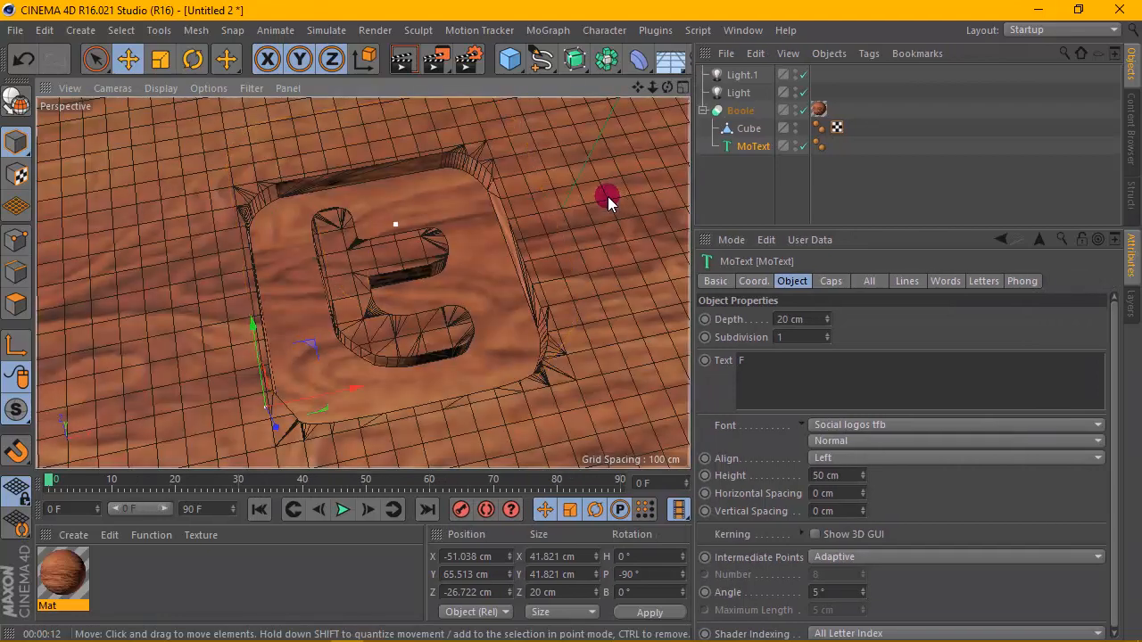
- Set the render settings' anti-aliasing to Best
click(467, 60)
click(77, 122)
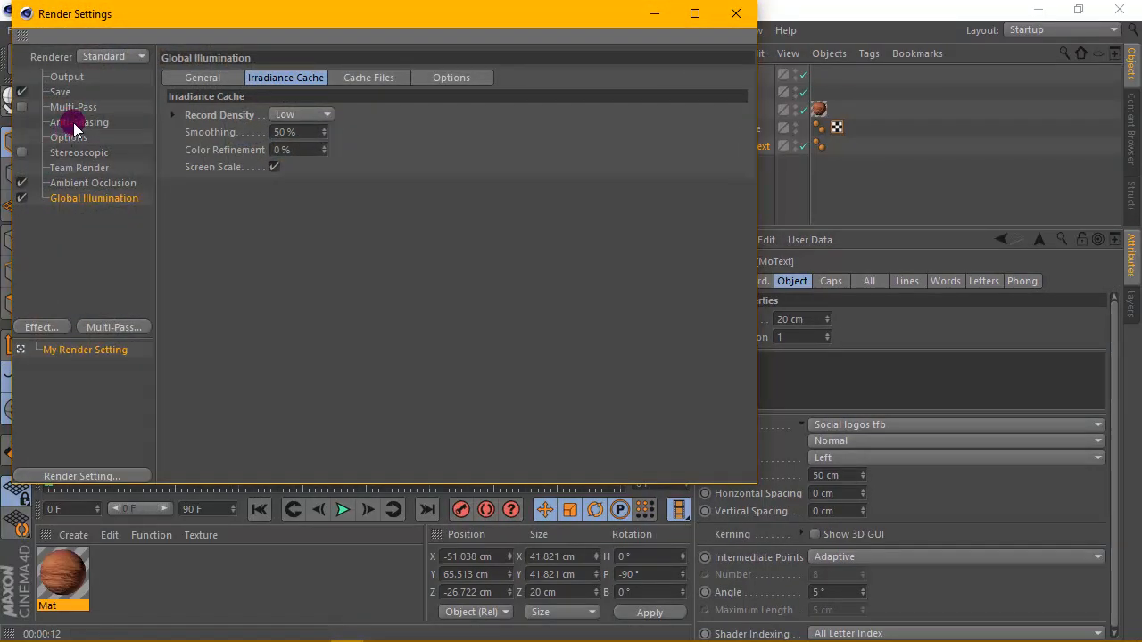
click(397, 75)
click(329, 129)
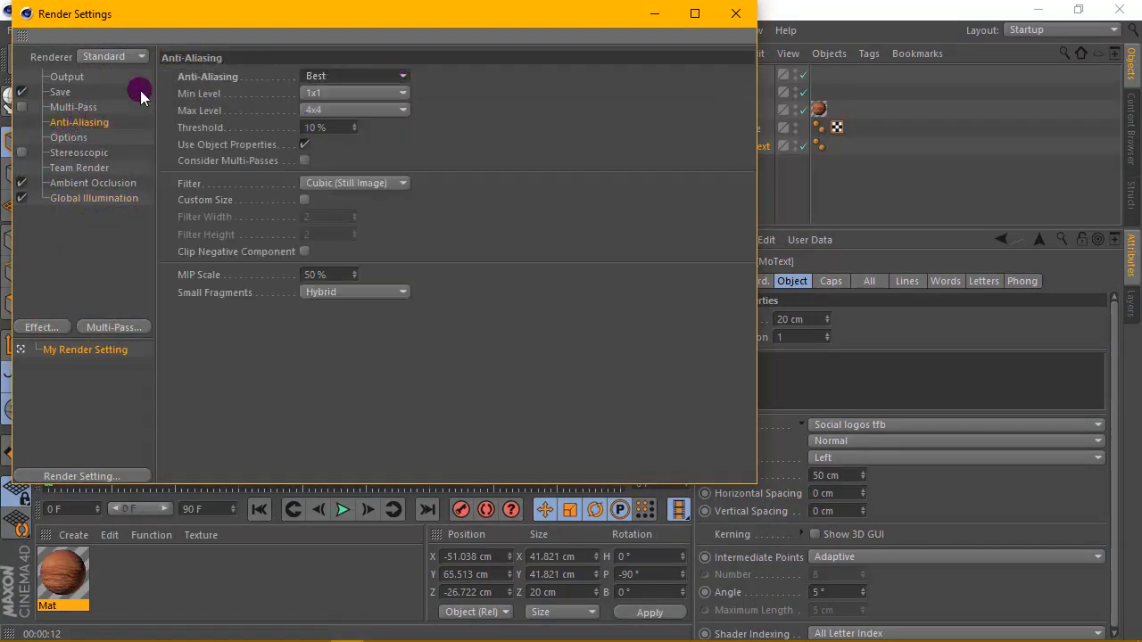
- Set the render output to PNG format, saved as 3D on the Desktop, and close the render settings
click(57, 92)
click(367, 131)
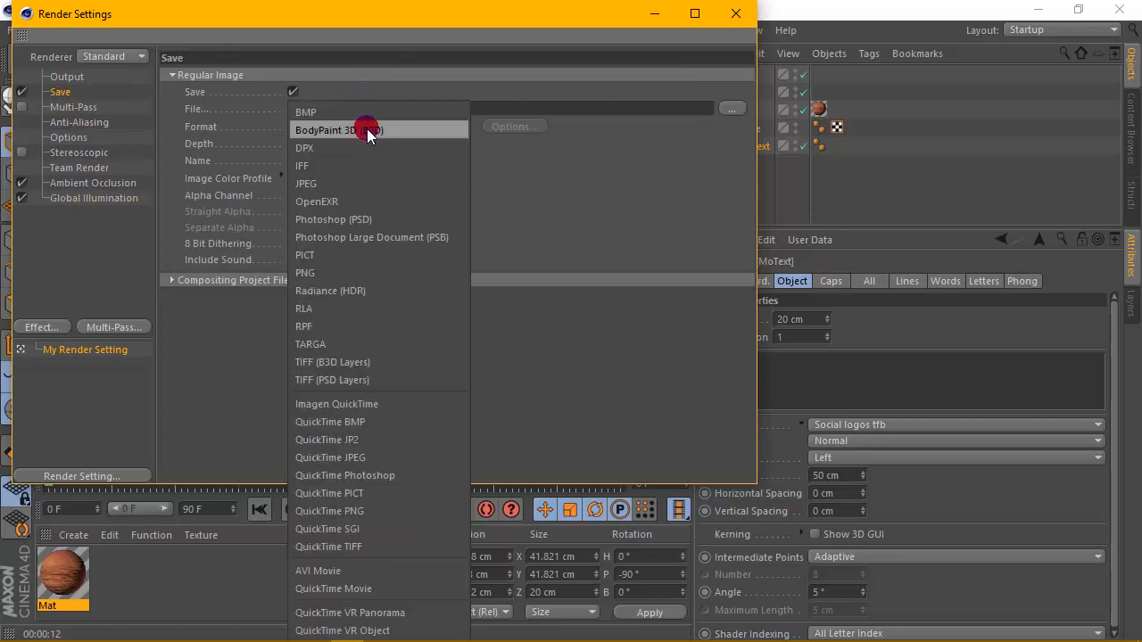
click(314, 271)
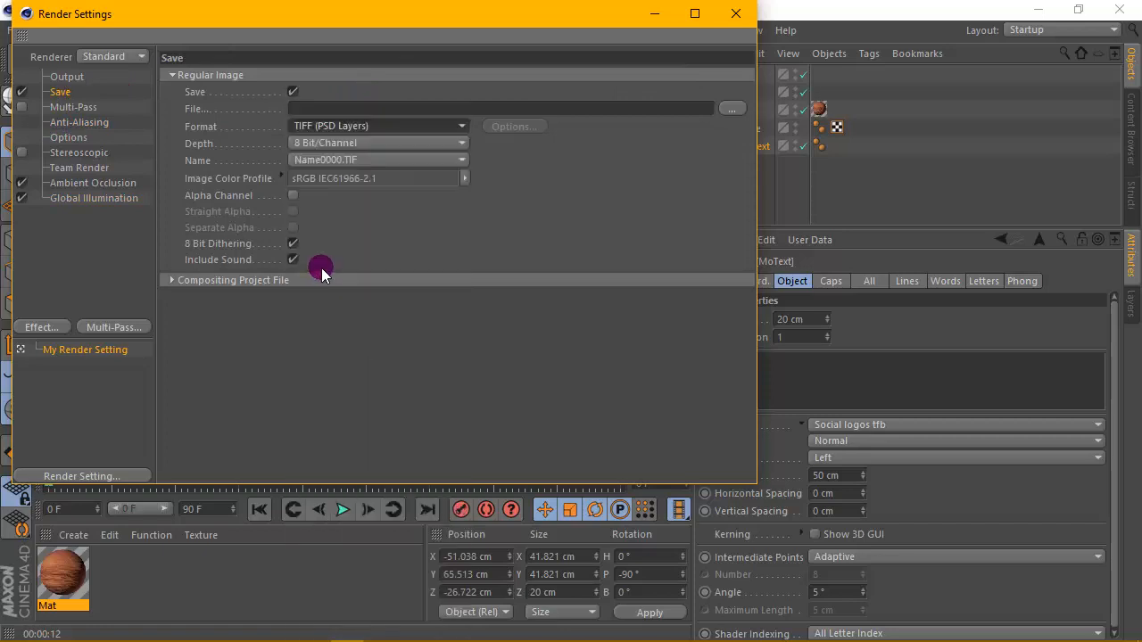
click(733, 108)
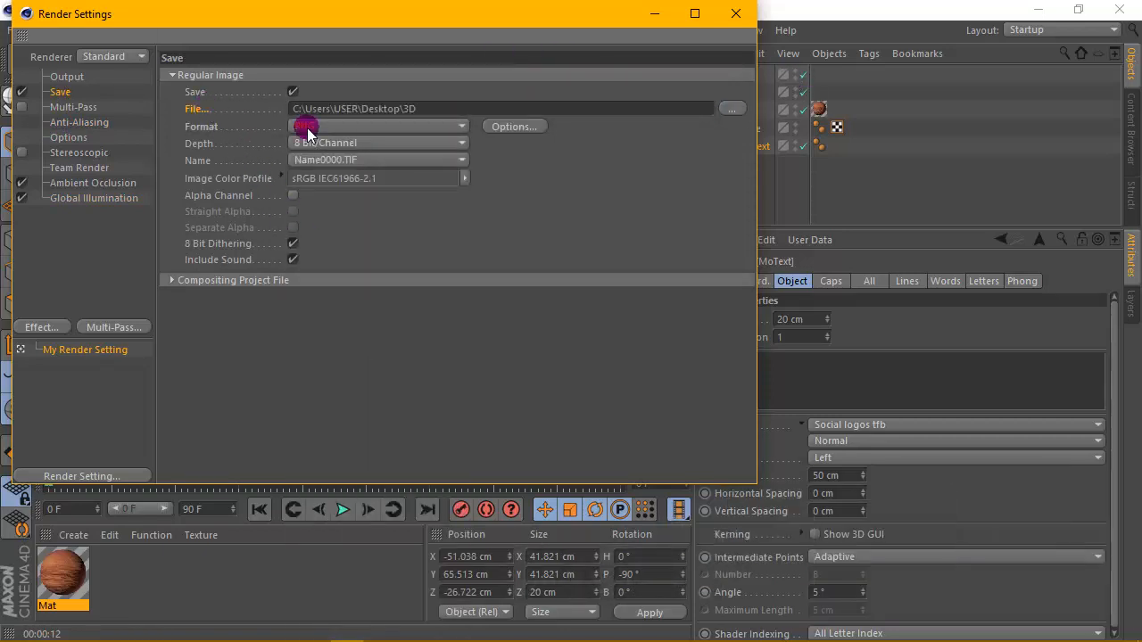
click(80, 123)
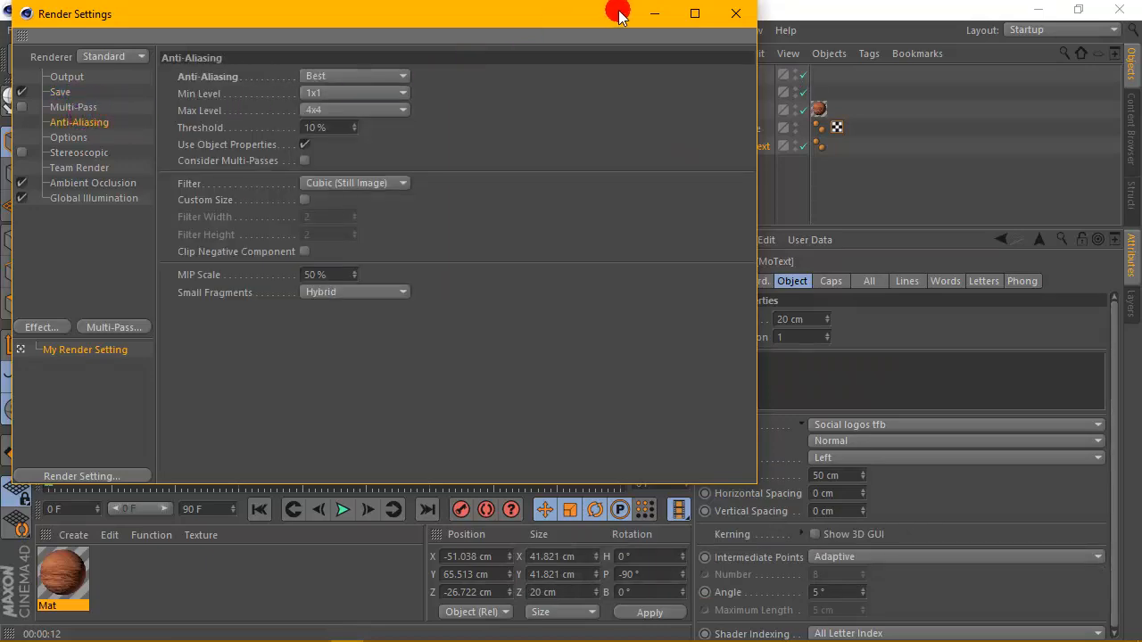
click(730, 18)
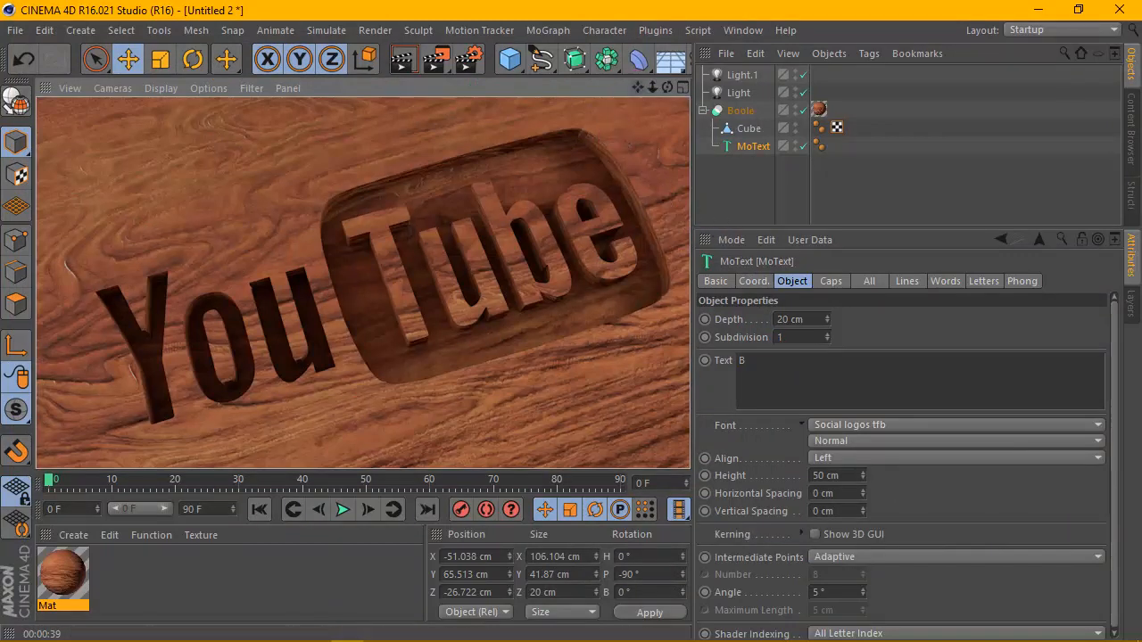
- Reframe the perspective view around the engraved YouTube logo
drag(638, 88, 639, 87)
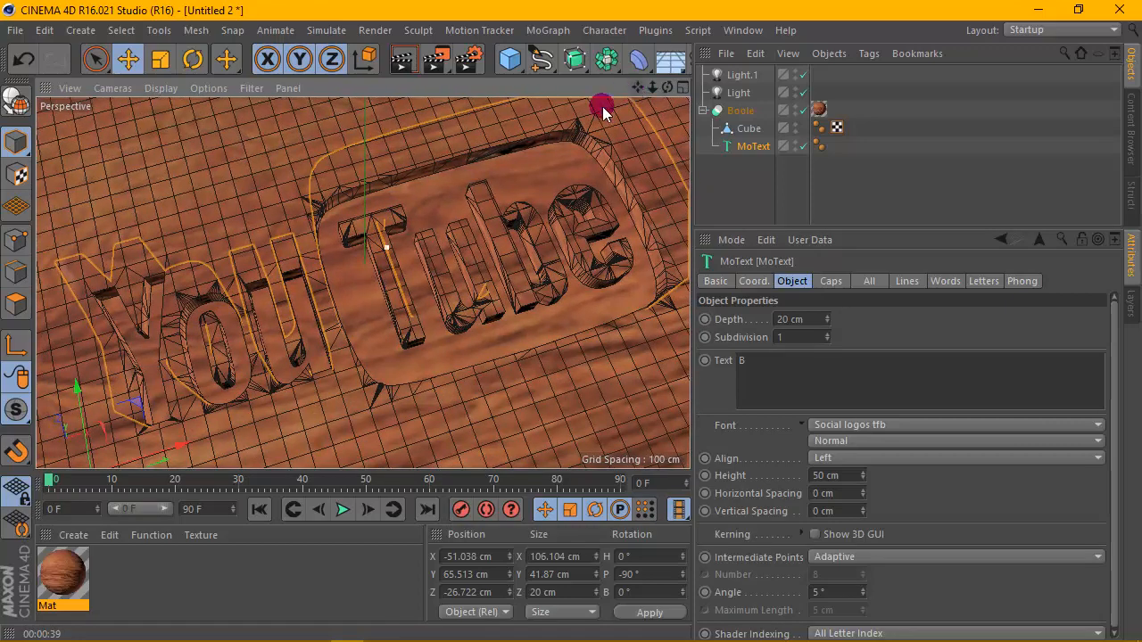
drag(637, 88, 638, 82)
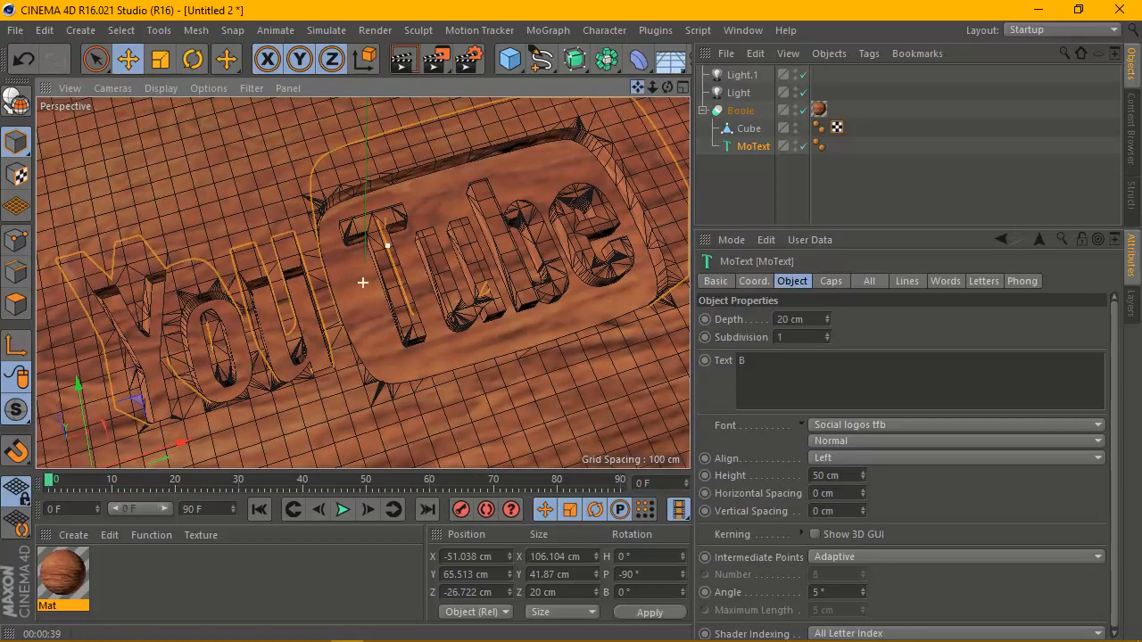